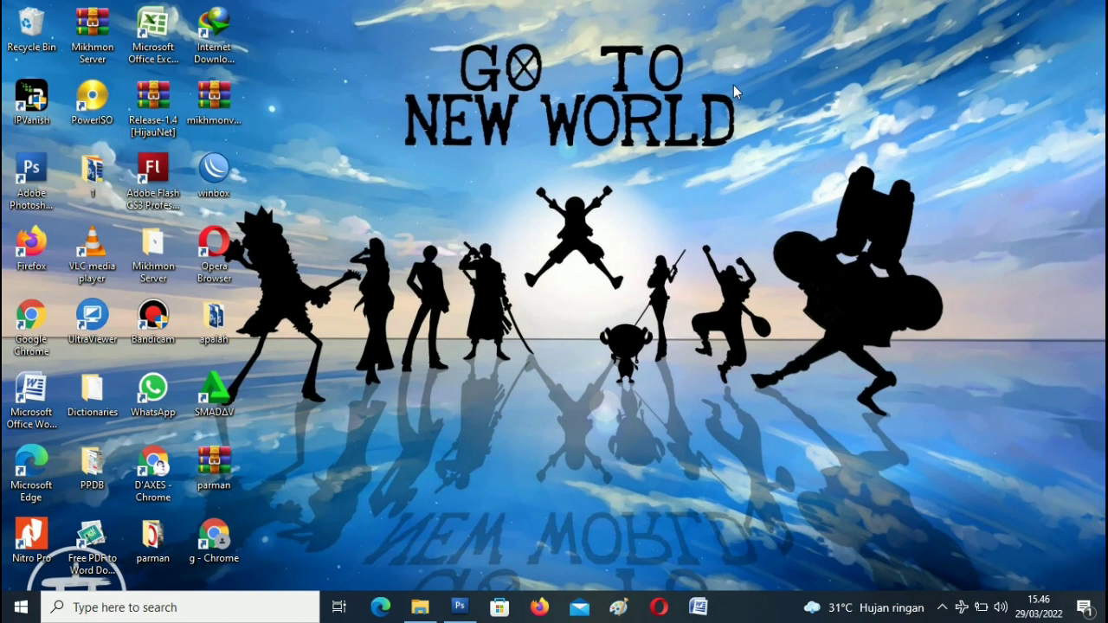
Restore Photoshop from the taskbar, showing the finished Ramadhan banner, and open the File menu
click(461, 608)
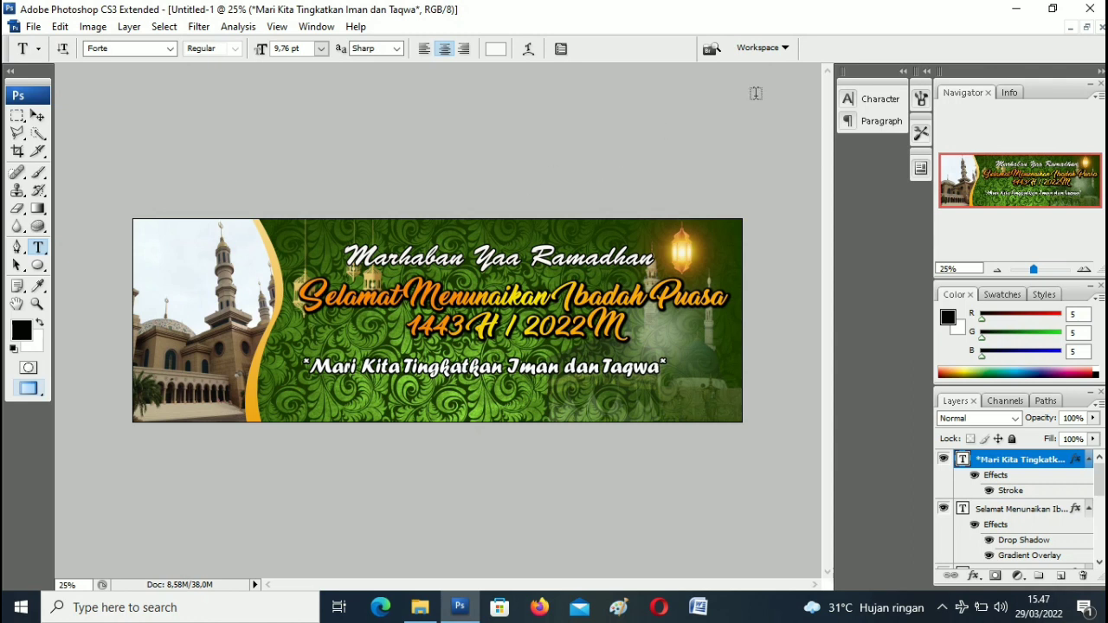
click(35, 27)
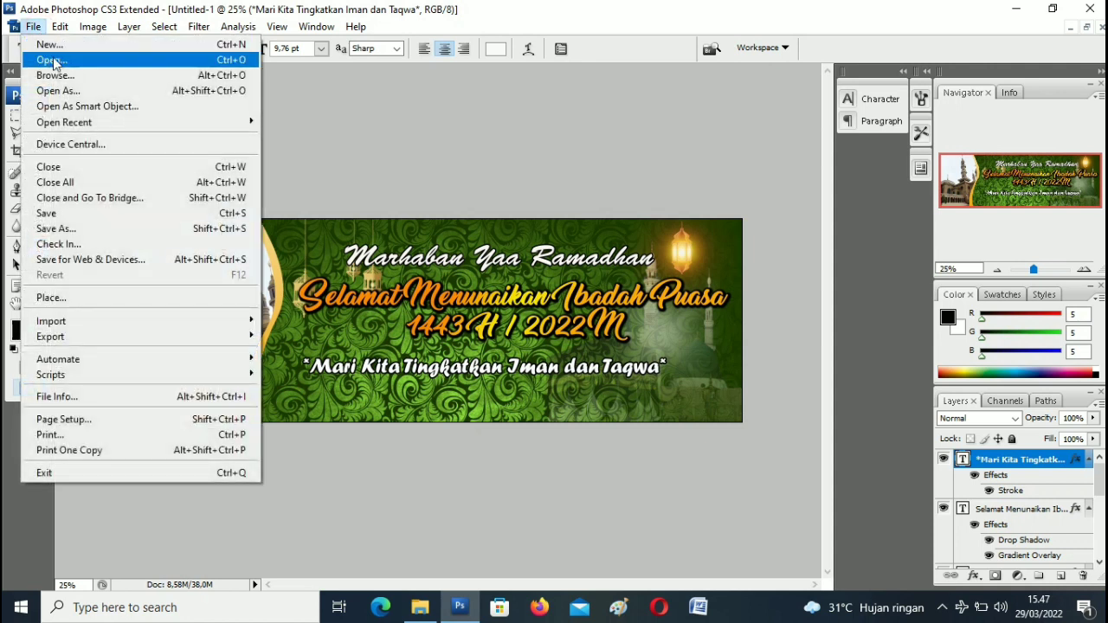
Create a new white document of 3000 × 1000 pixels at 300 pixels/cm
click(47, 44)
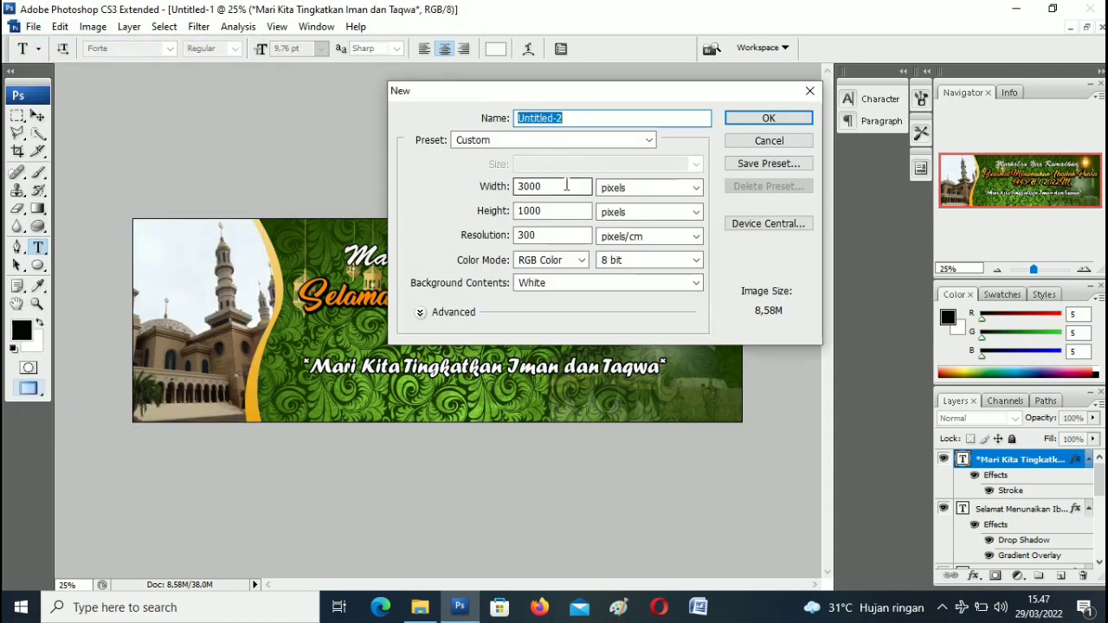
click(566, 185)
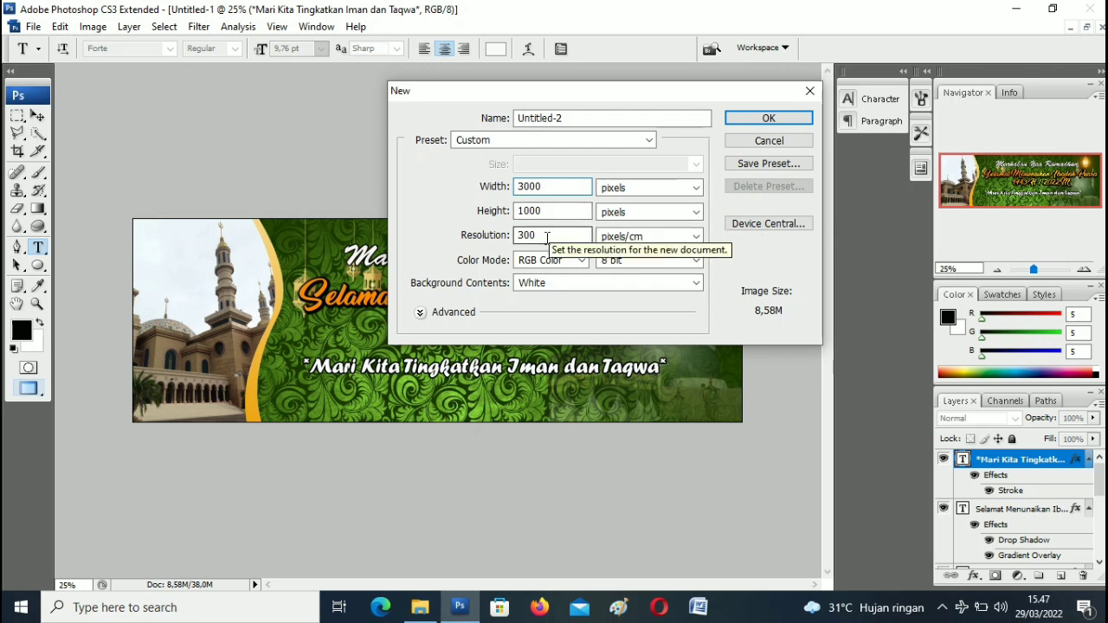
click(546, 235)
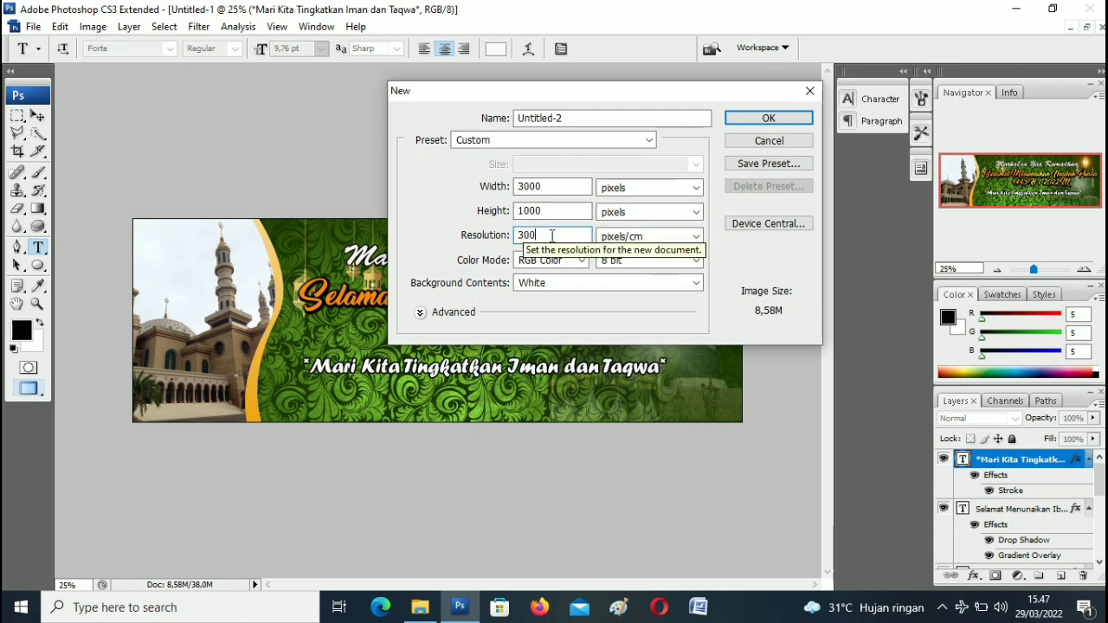
click(554, 189)
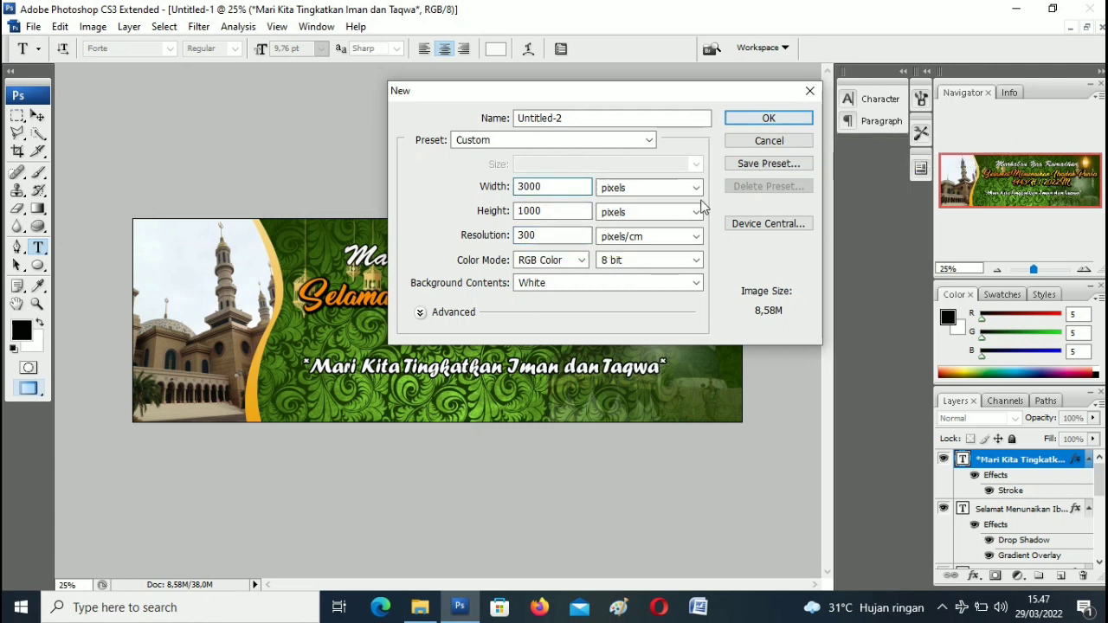
click(783, 118)
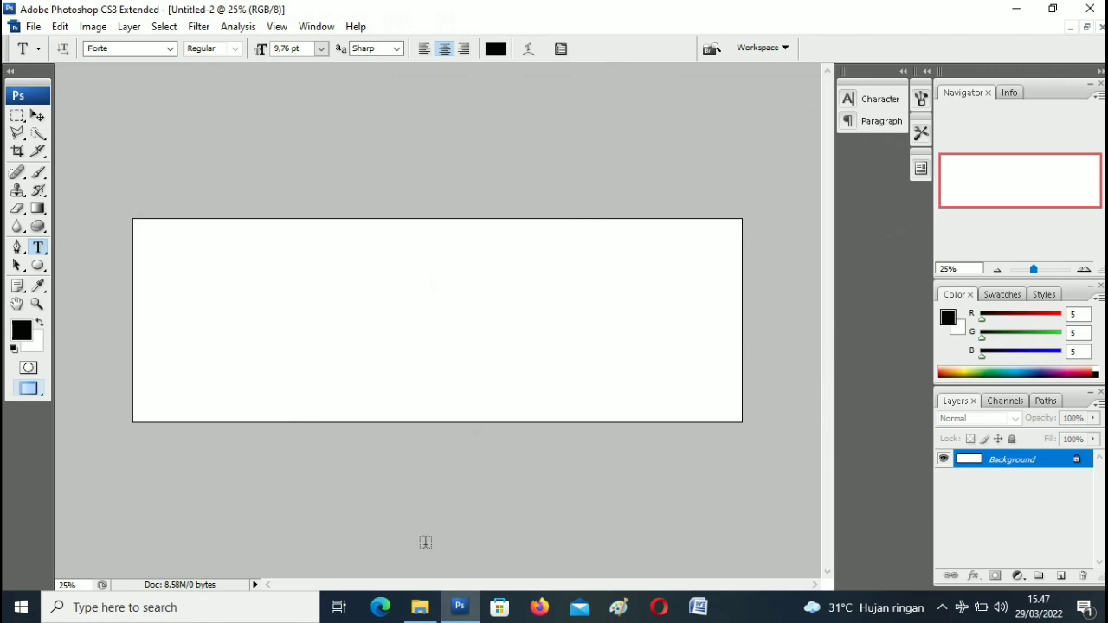
Check the Materi Ramadhan 1442 folder window, then return to Photoshop's File menu
click(420, 606)
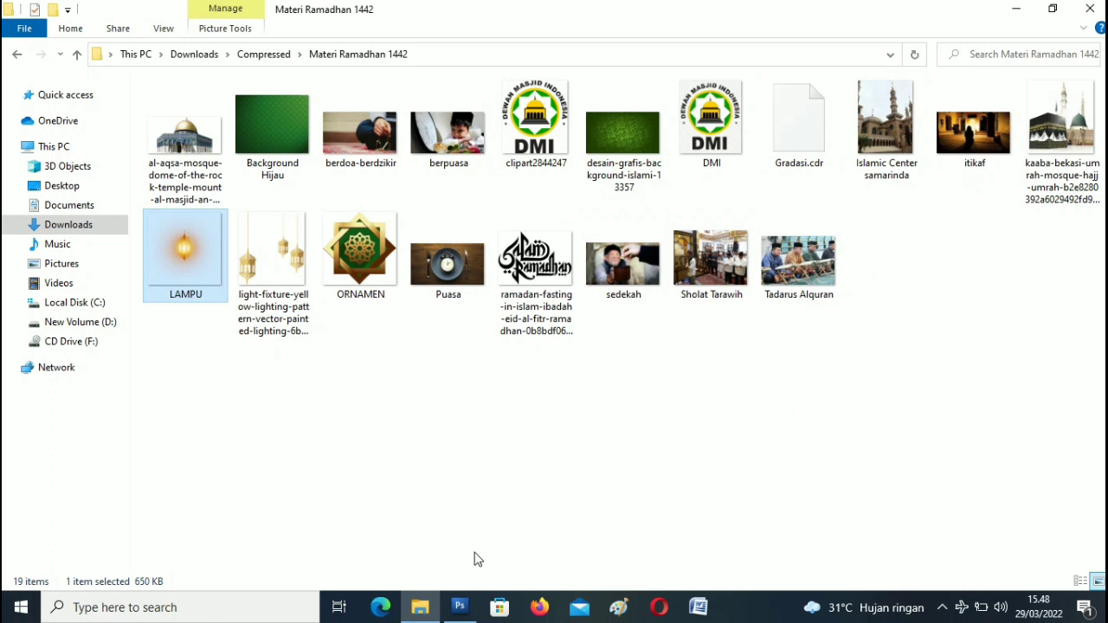
click(459, 605)
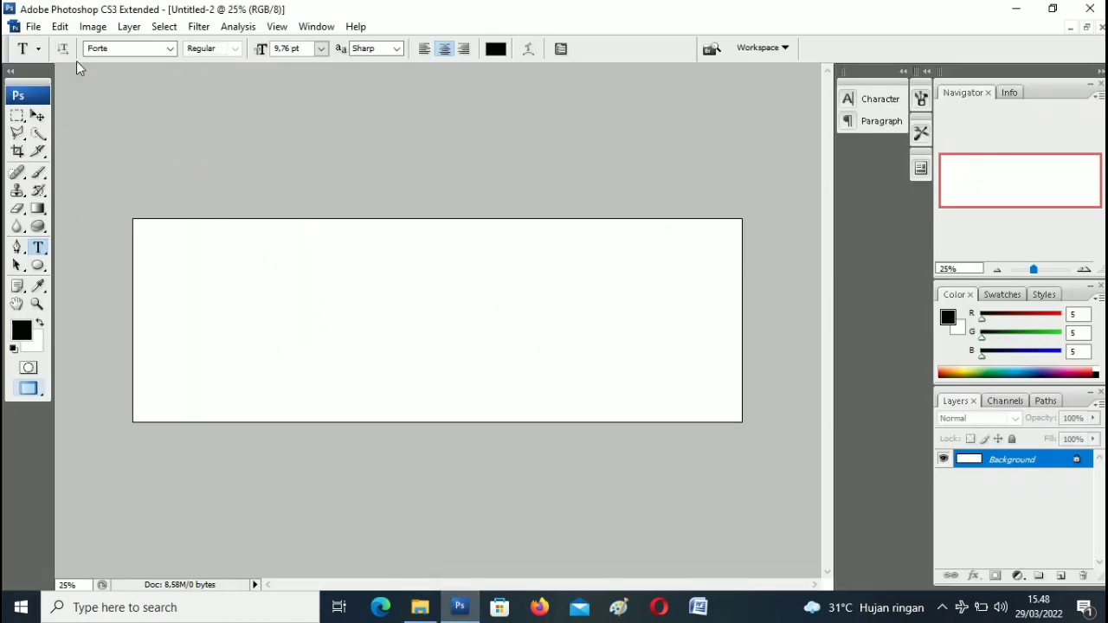
click(29, 31)
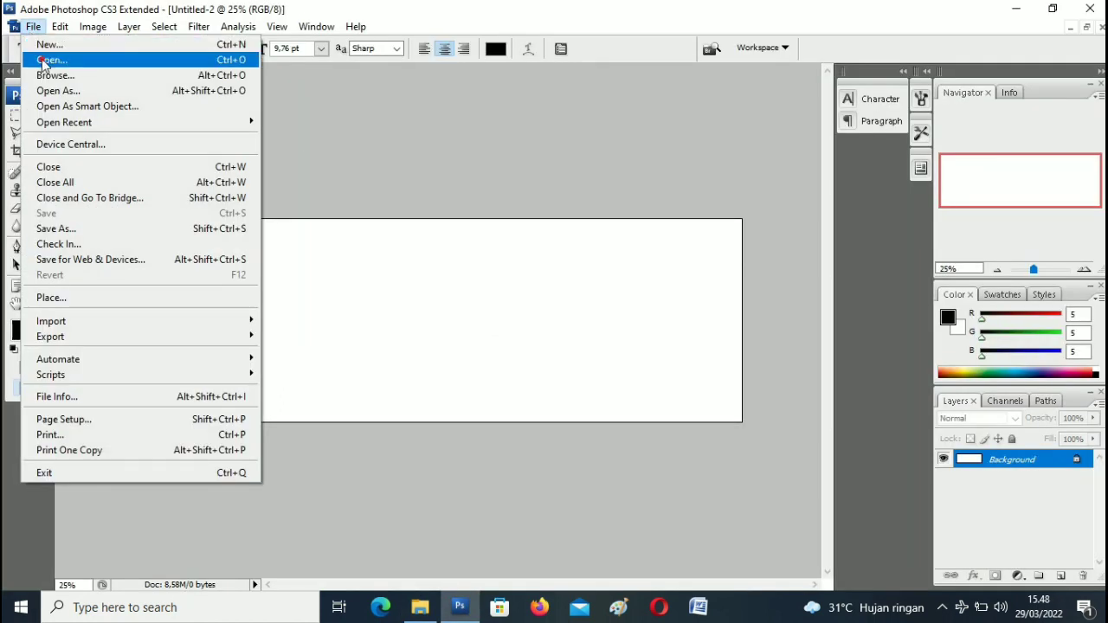
Open desain-grafis-background-islami-13357 from Downloads > Compressed > Materi Ramadhan 1442
click(38, 43)
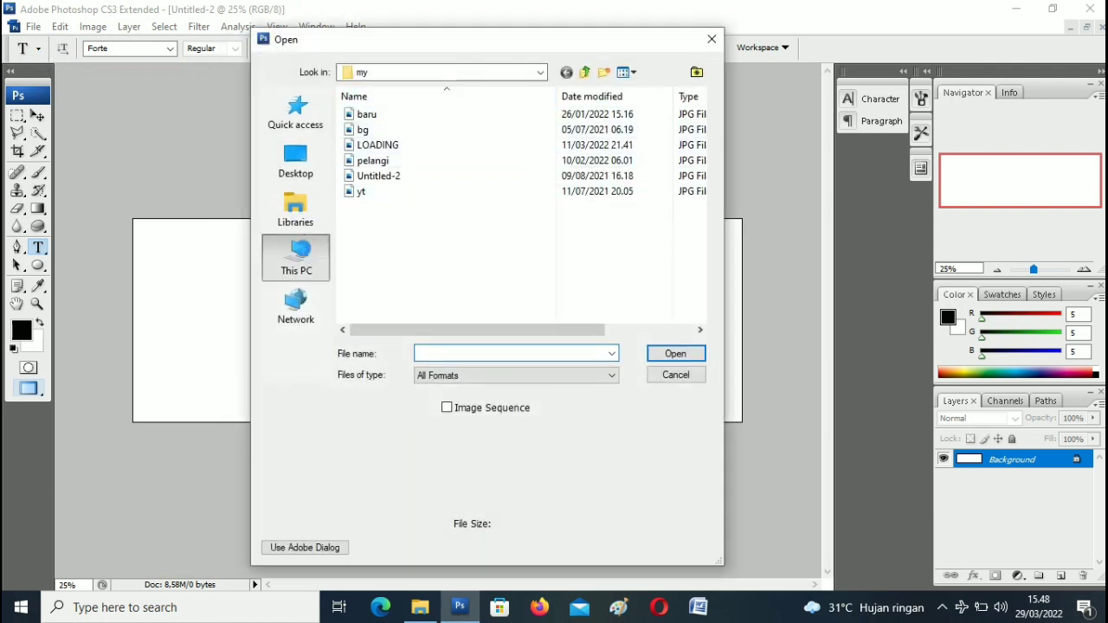
click(296, 255)
scroll(430, 142, down, 3)
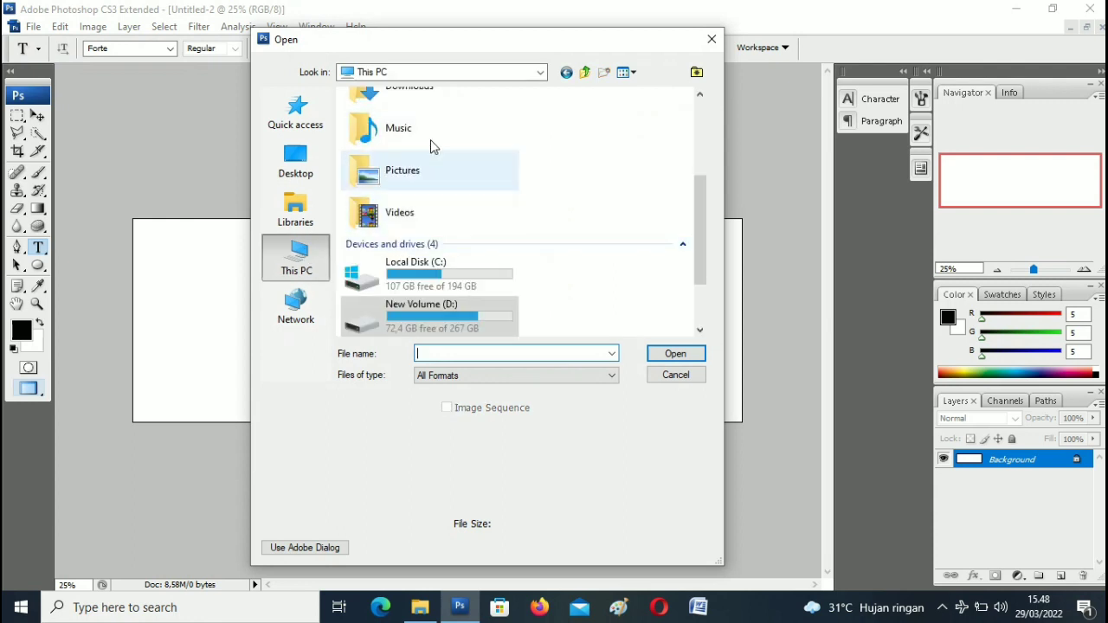
double_click(423, 100)
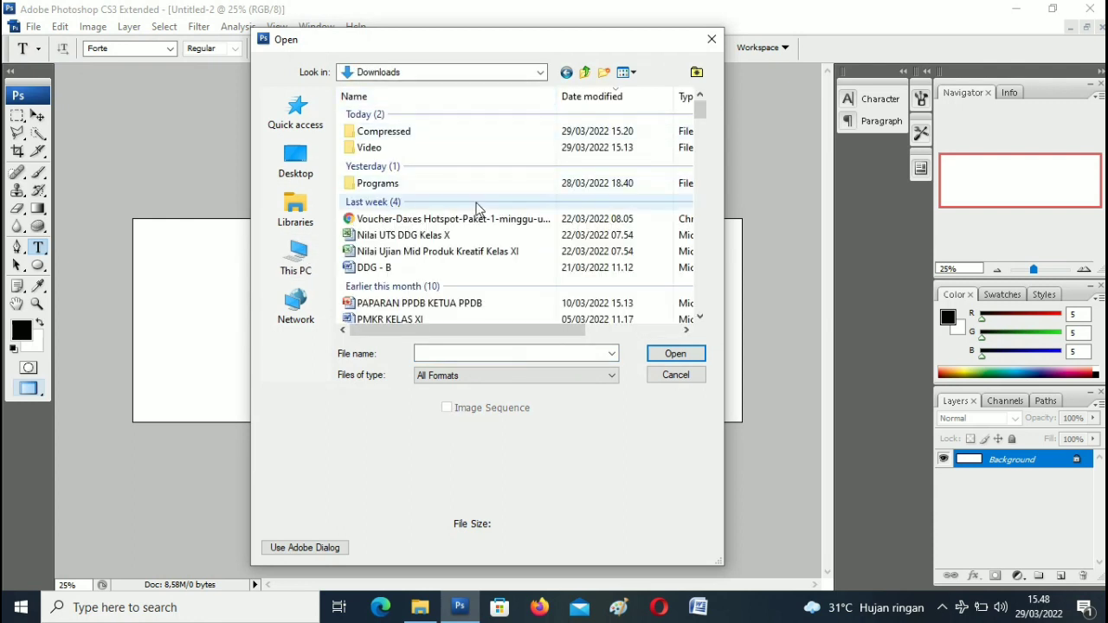
double_click(414, 130)
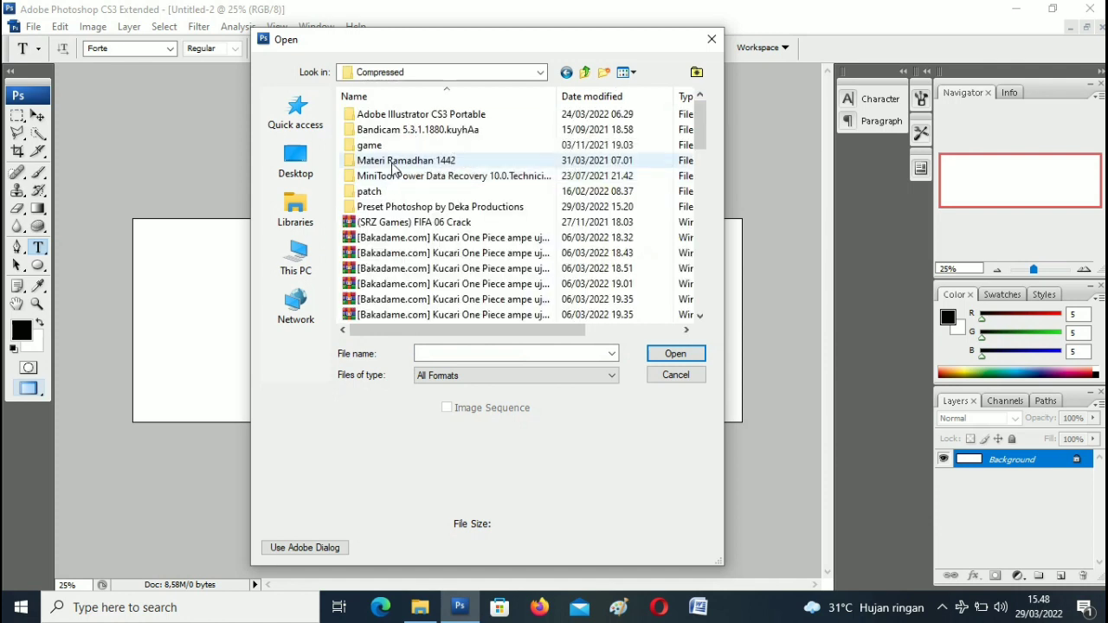
double_click(391, 162)
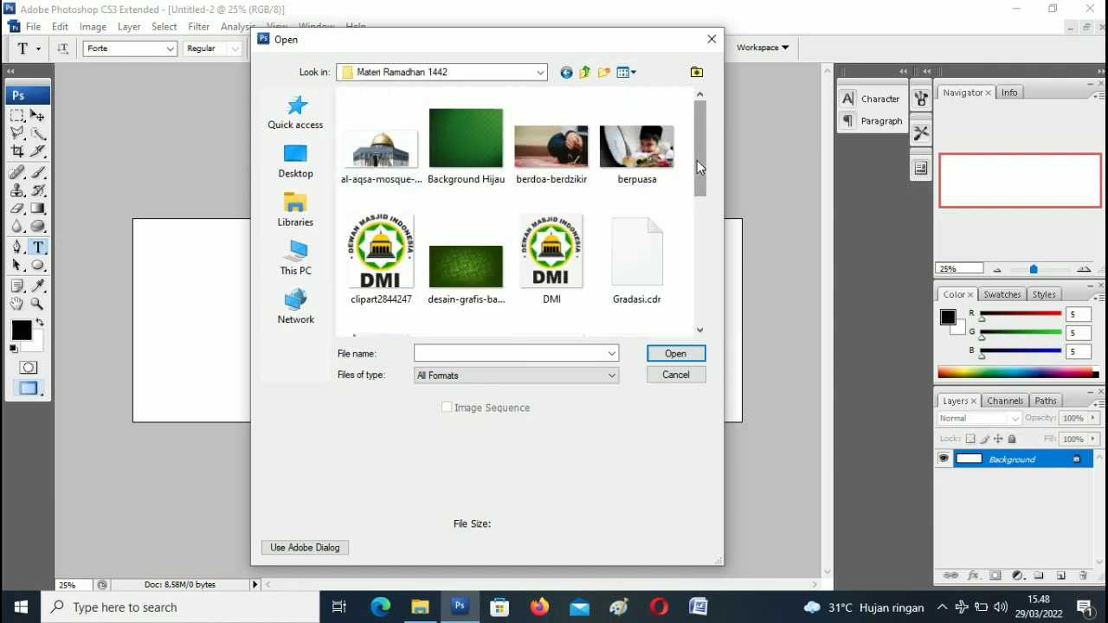
drag(697, 160, 698, 171)
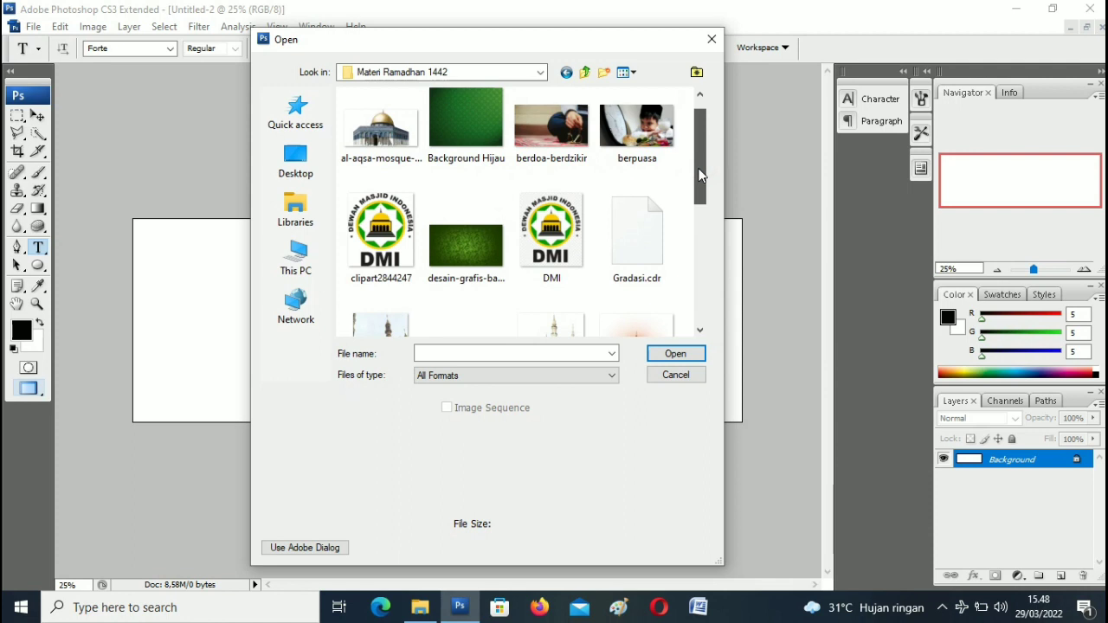
click(450, 260)
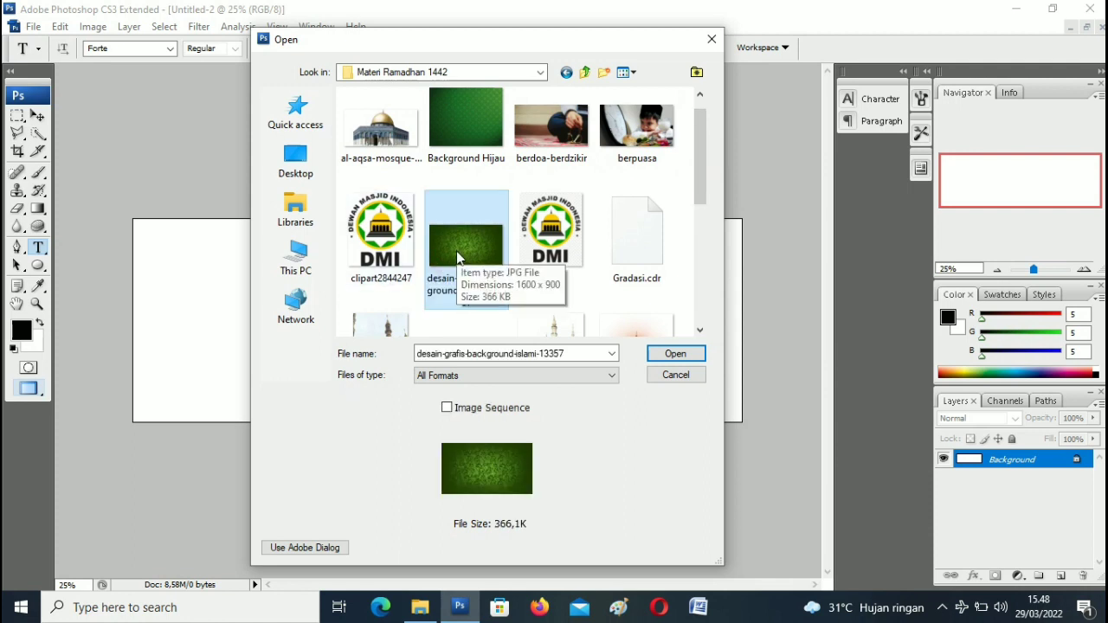
click(676, 354)
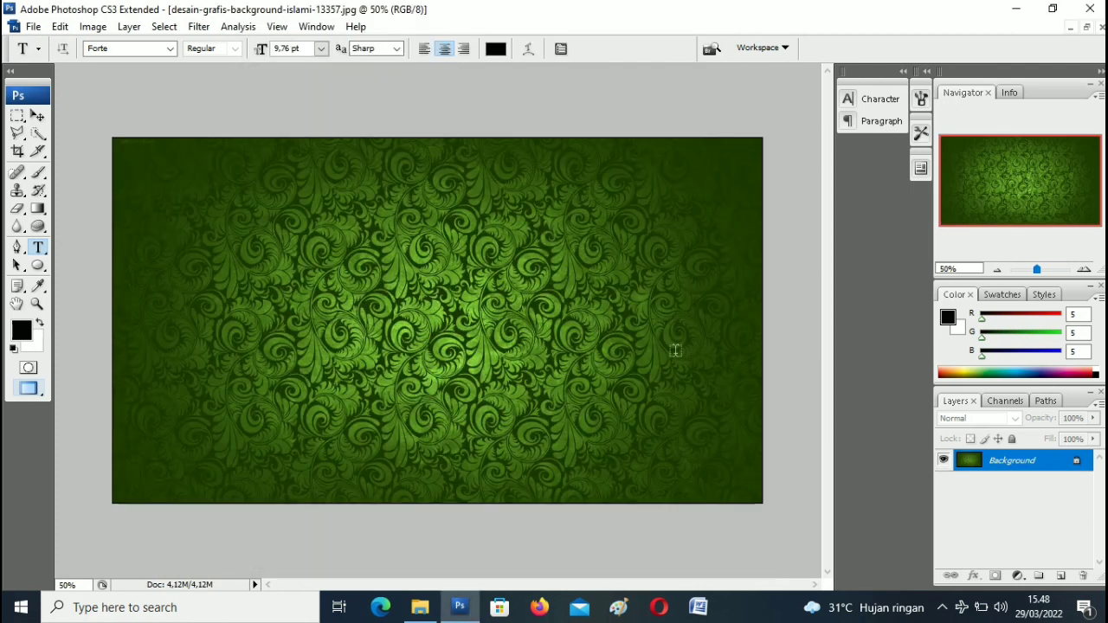
Float the document windows and drag the green background into Untitled-2 as a new layer
click(1087, 32)
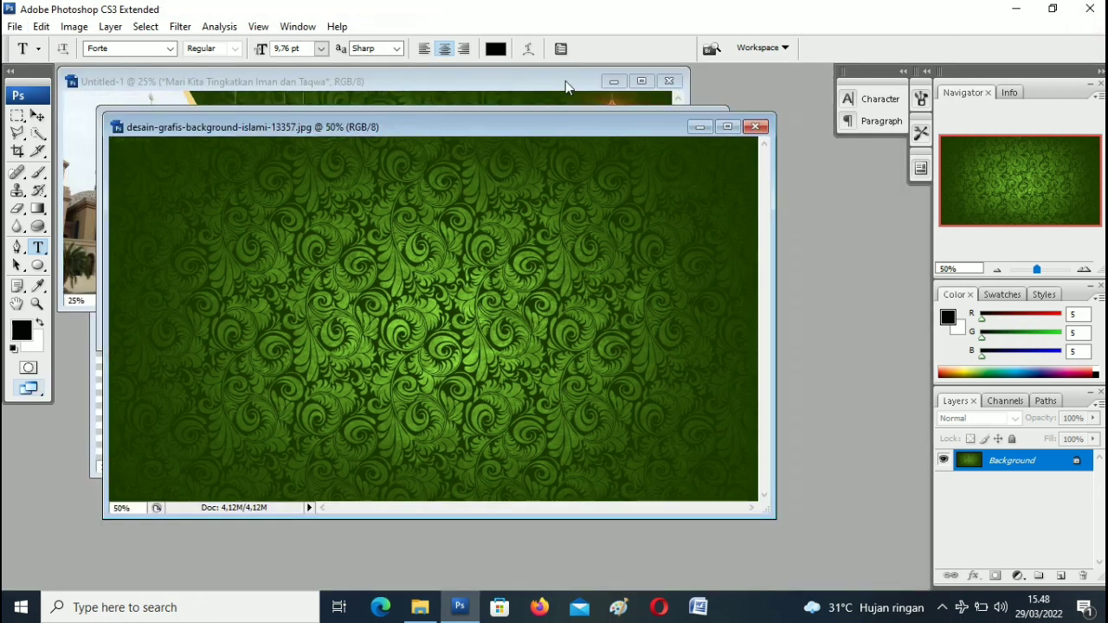
mouse_move(531, 123)
mouse_down()
mouse_move(760, 208)
mouse_move(663, 185)
mouse_up()
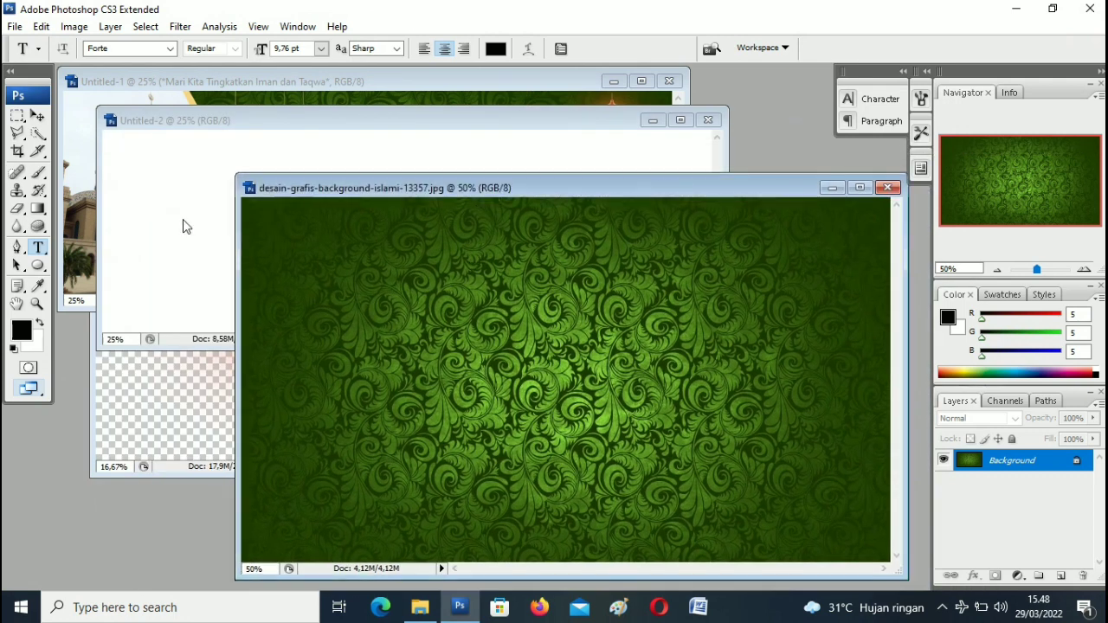
click(37, 116)
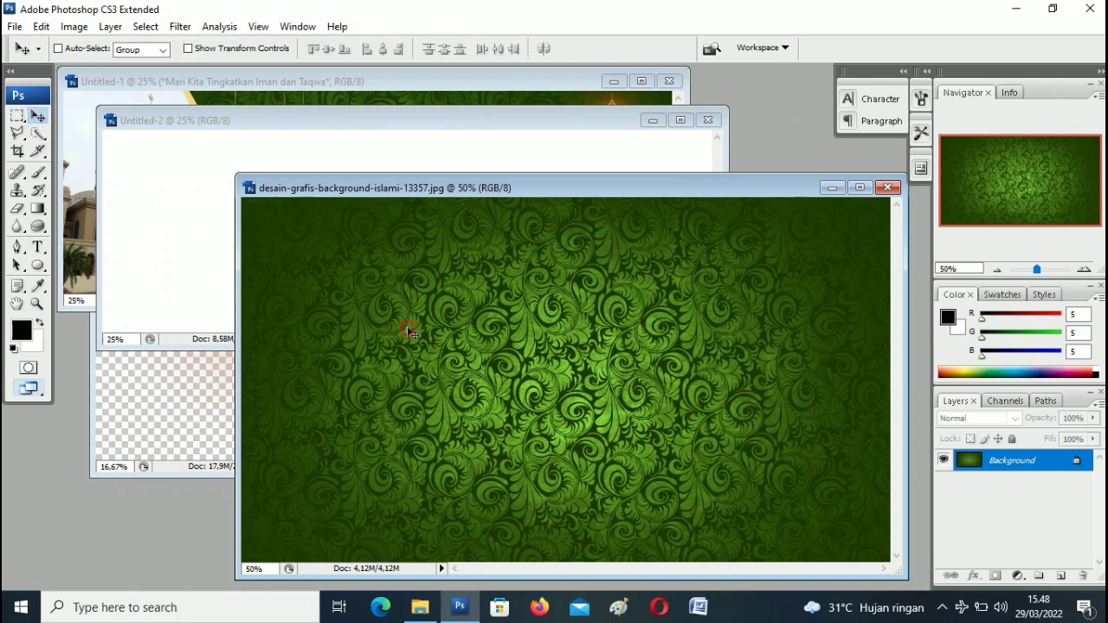
drag(391, 327, 170, 221)
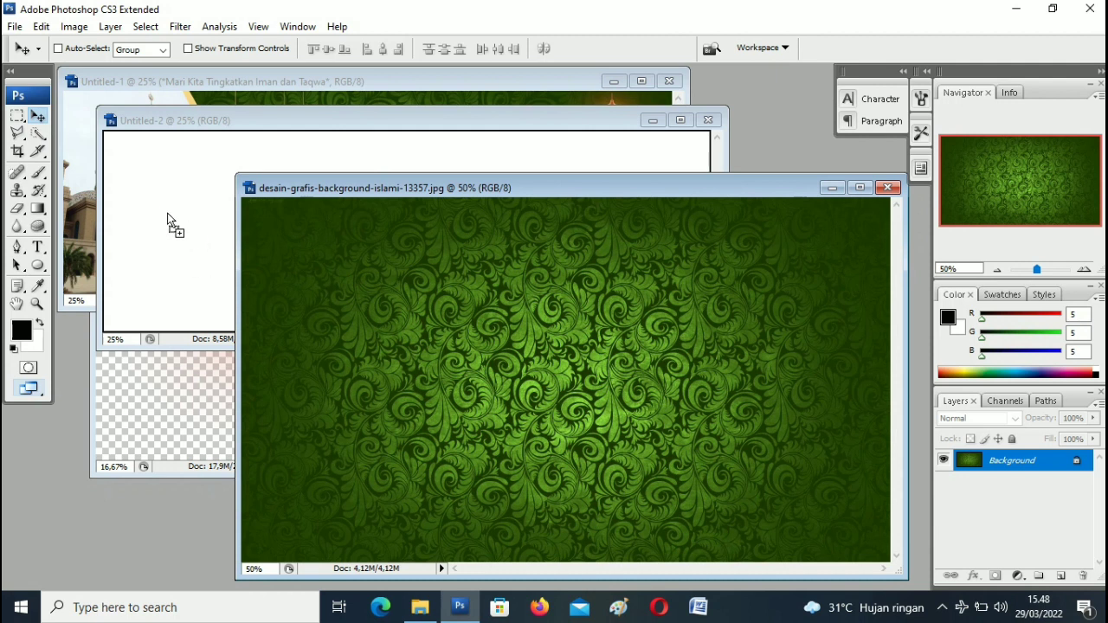
drag(170, 221, 158, 197)
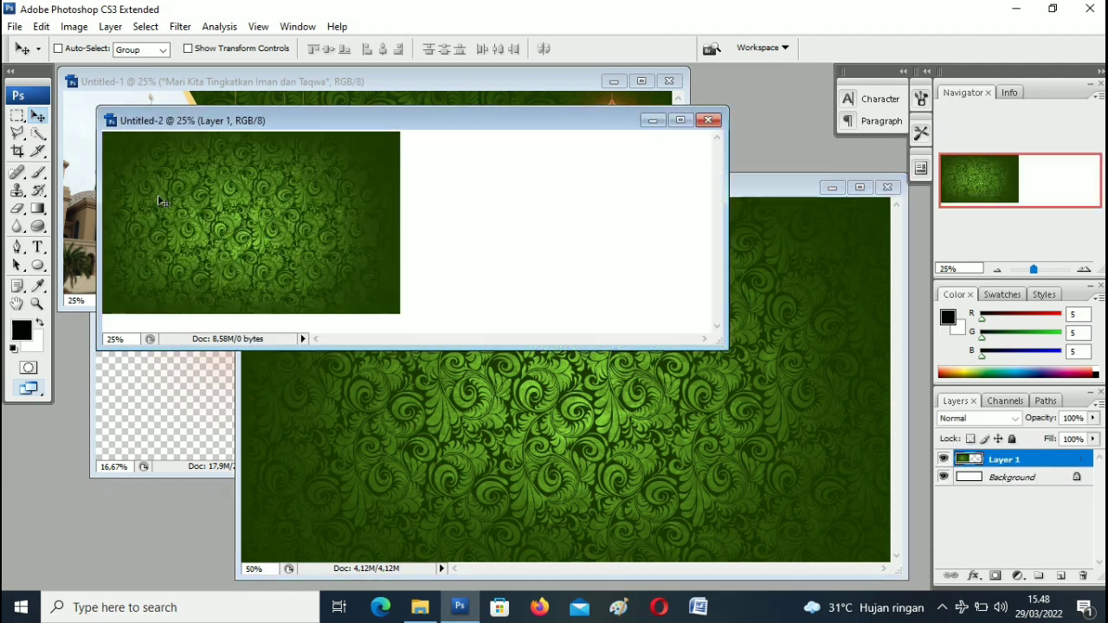
drag(230, 208, 218, 211)
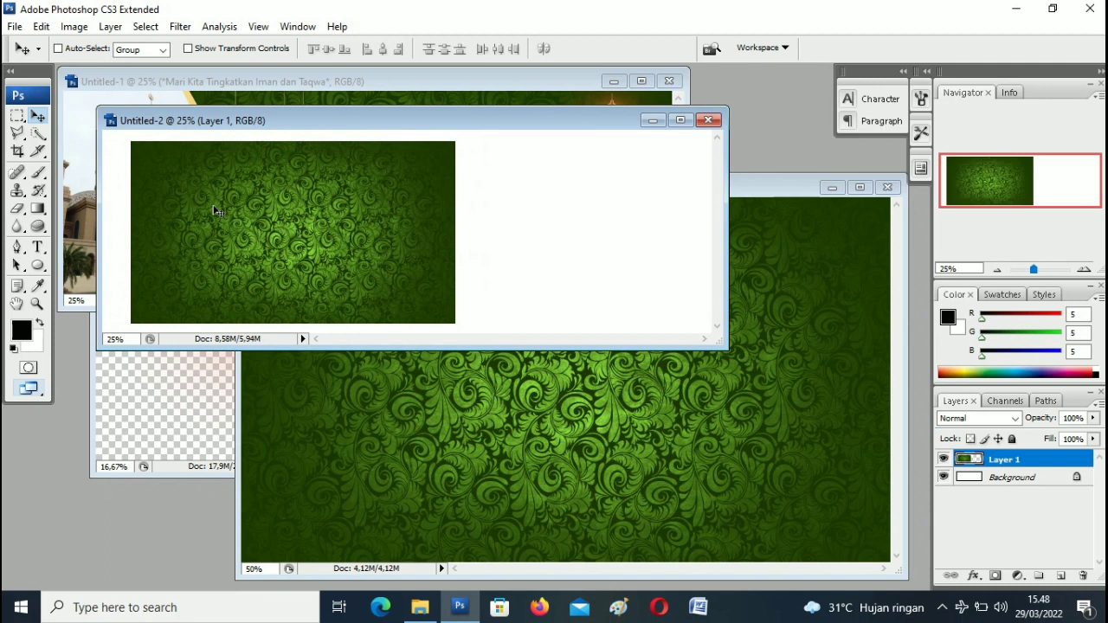
Close the source image and LAMPU.png, maximize Untitled-2, and align the pattern top-left
click(773, 191)
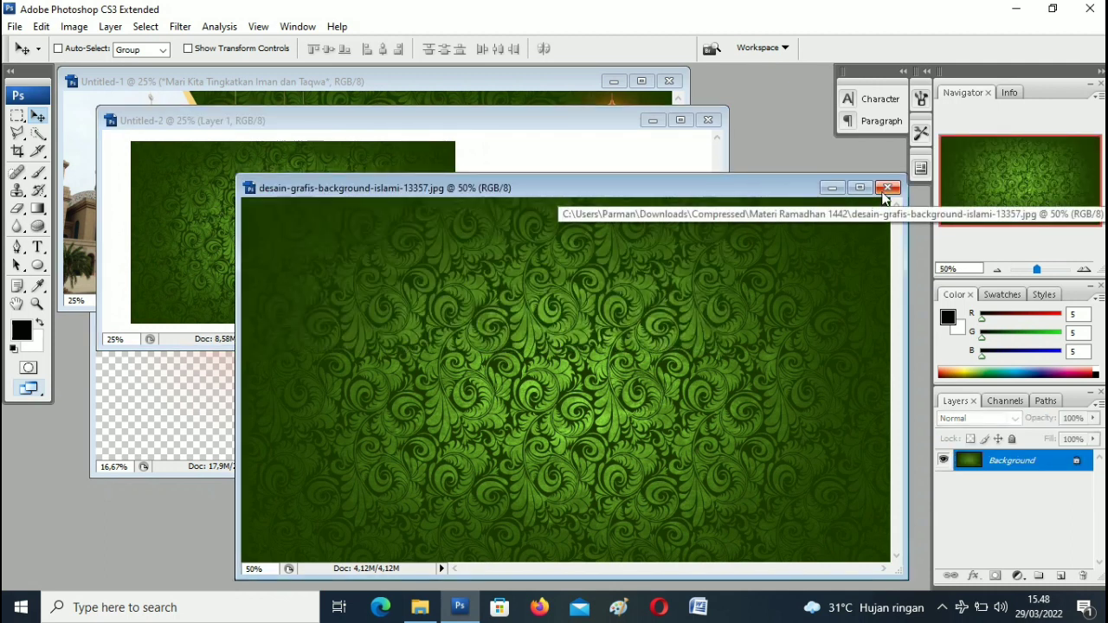
click(886, 189)
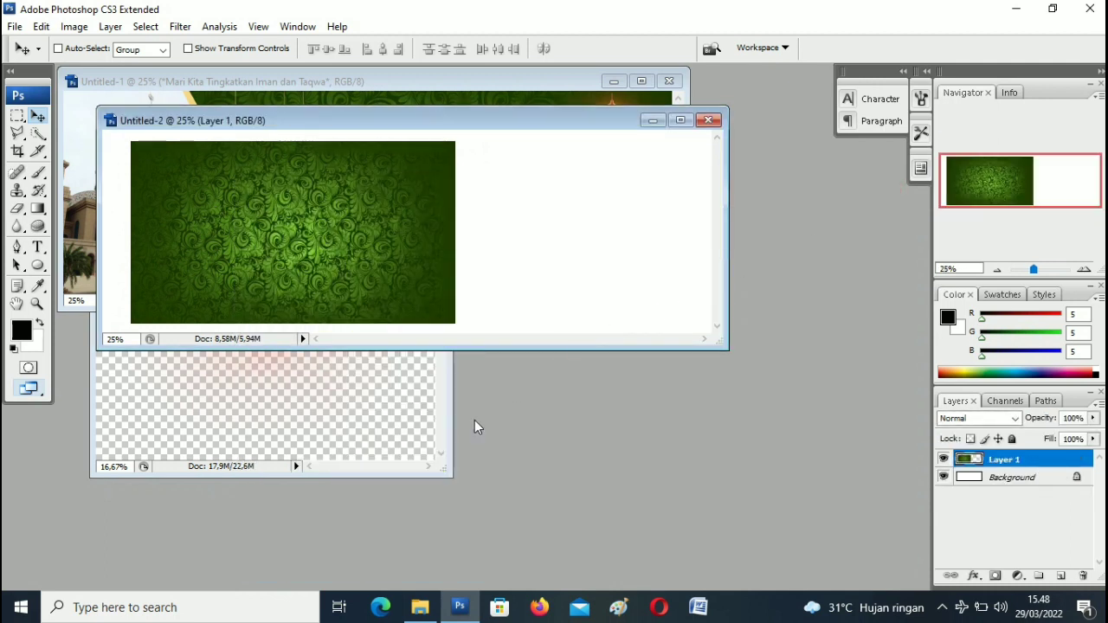
click(450, 428)
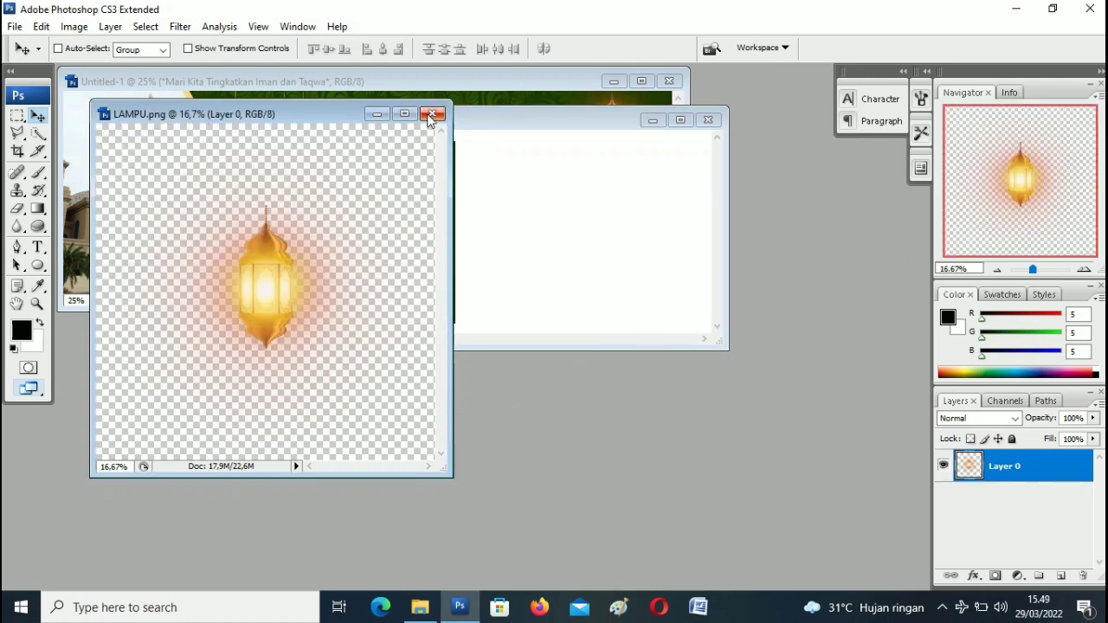
drag(431, 116, 426, 114)
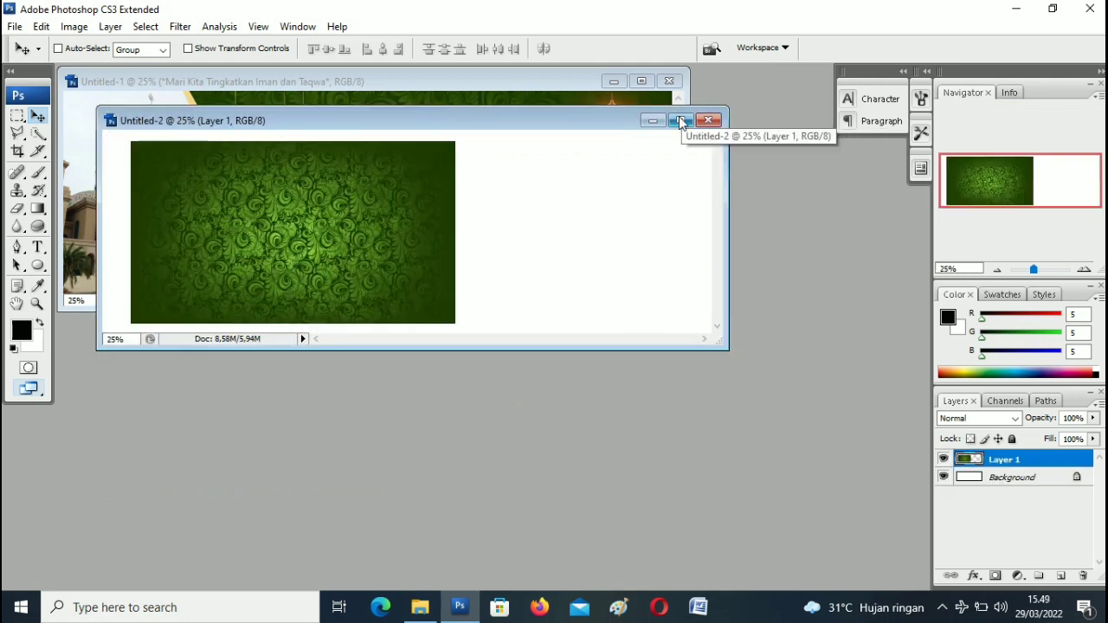
click(679, 126)
mouse_move(322, 296)
mouse_down()
mouse_move(294, 288)
mouse_move(309, 275)
mouse_move(295, 275)
mouse_up()
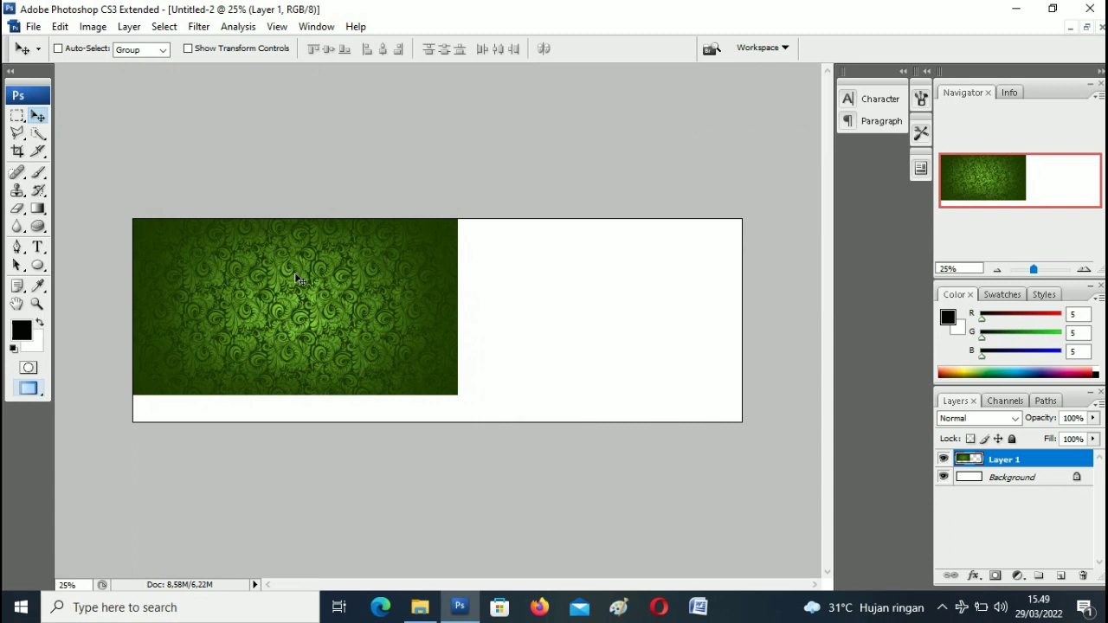
Scale the green pattern layer to 195.4% and nudge it until it fills the canvas
key(ctrl+t)
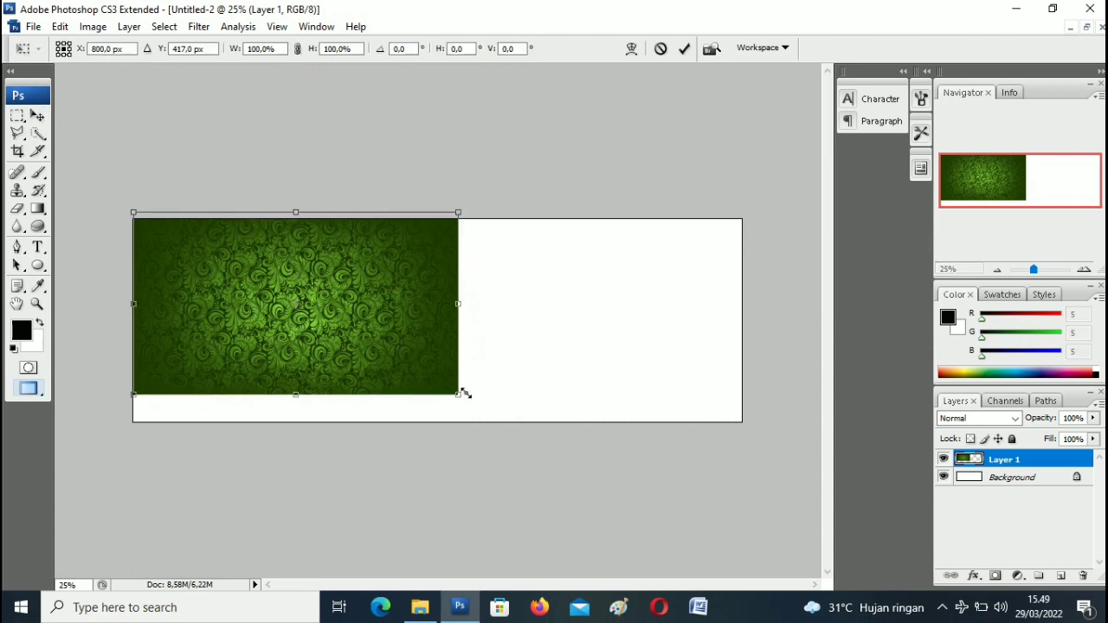
drag(459, 394, 732, 433)
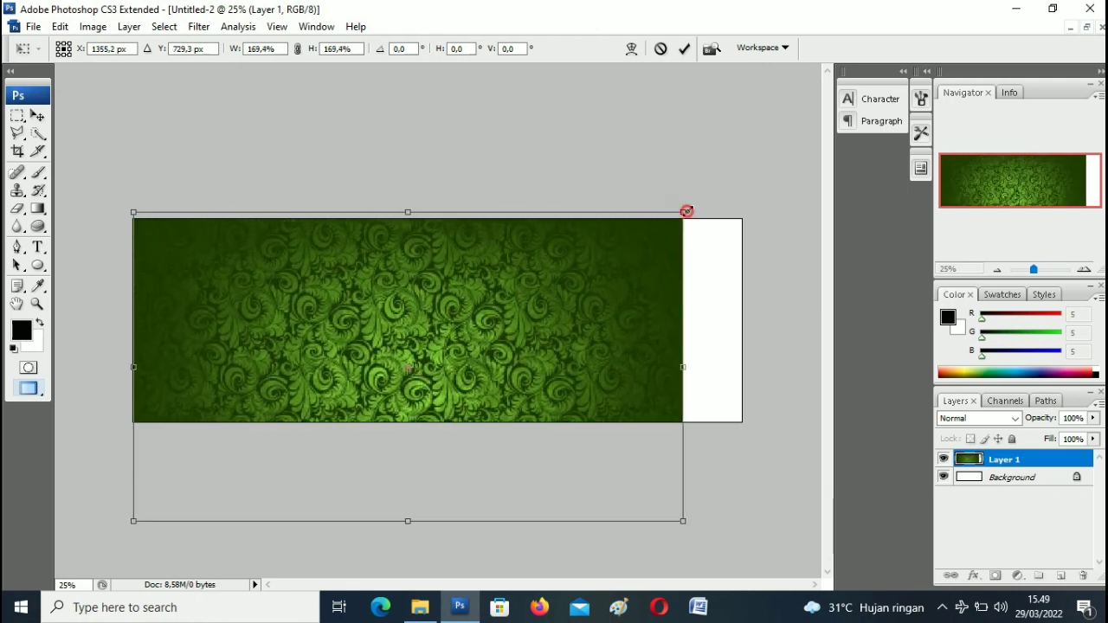
drag(685, 211, 774, 170)
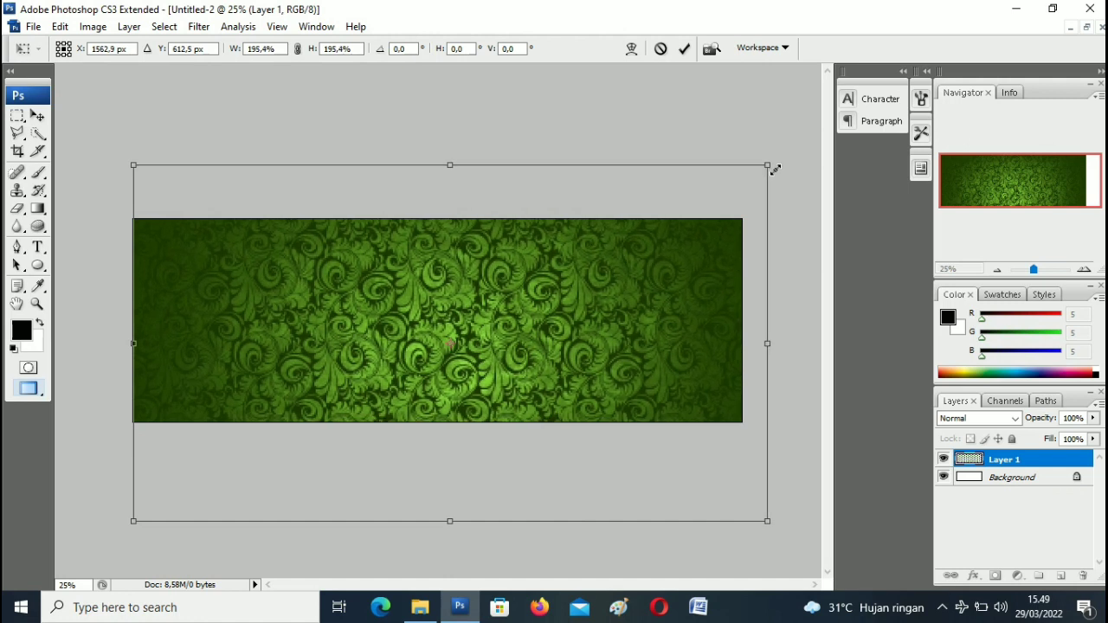
key(shift+Left)
key(shift+Left)
key(shift+Left)
key(shift+Left)
key(shift+Left)
key(shift+Left)
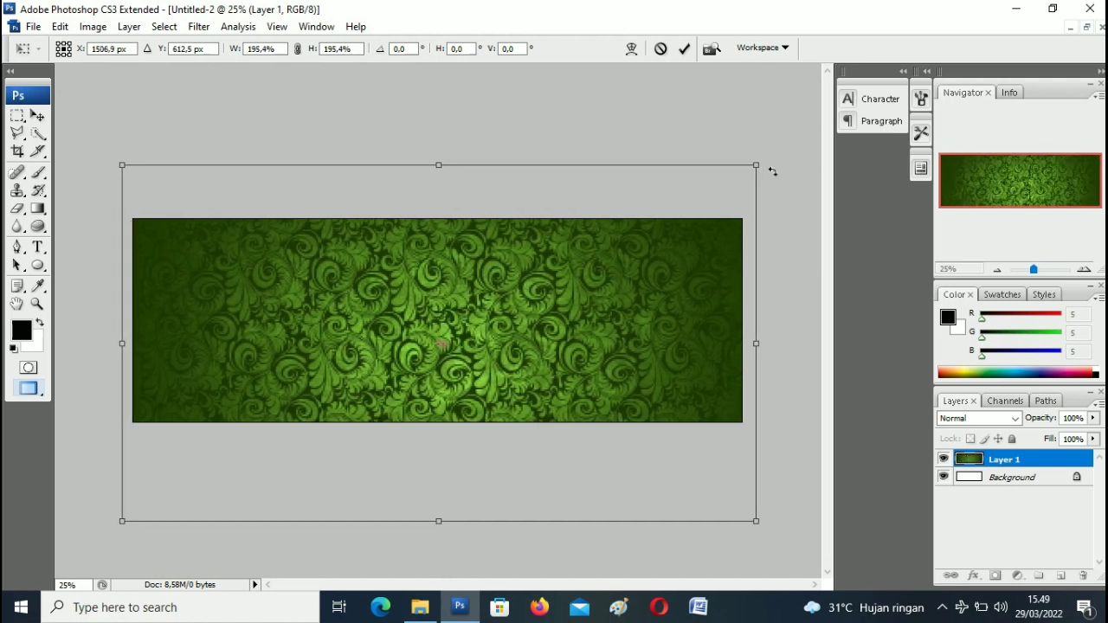
key(Up)
key(Up)
key(Up)
key(Up)
key(Up)
key(Up)
key(Left)
key(Left)
key(Left)
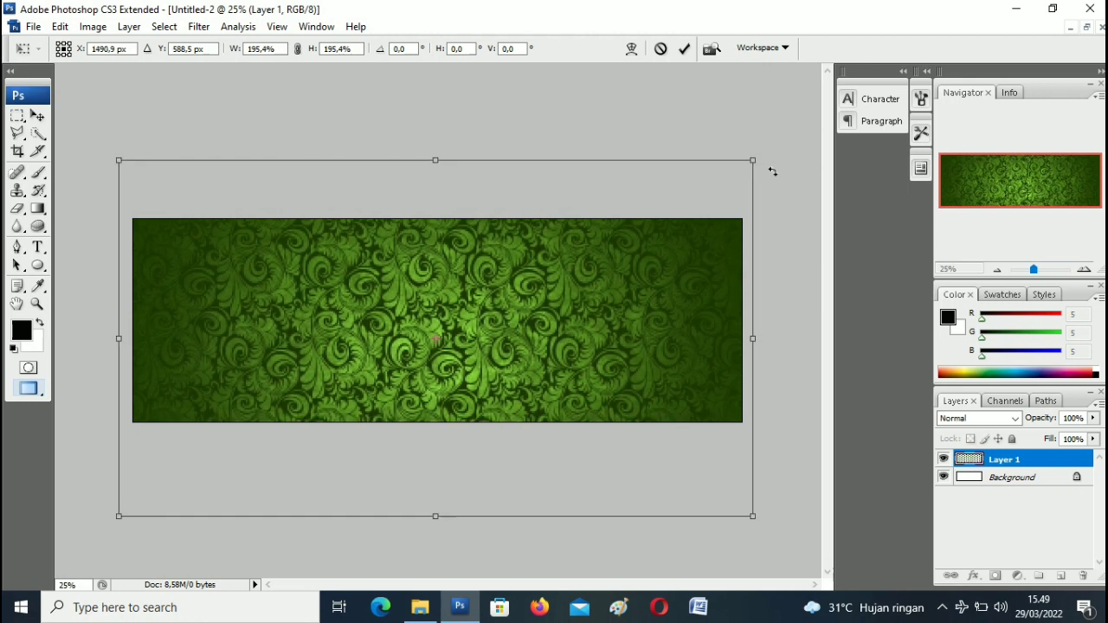
key(Left)
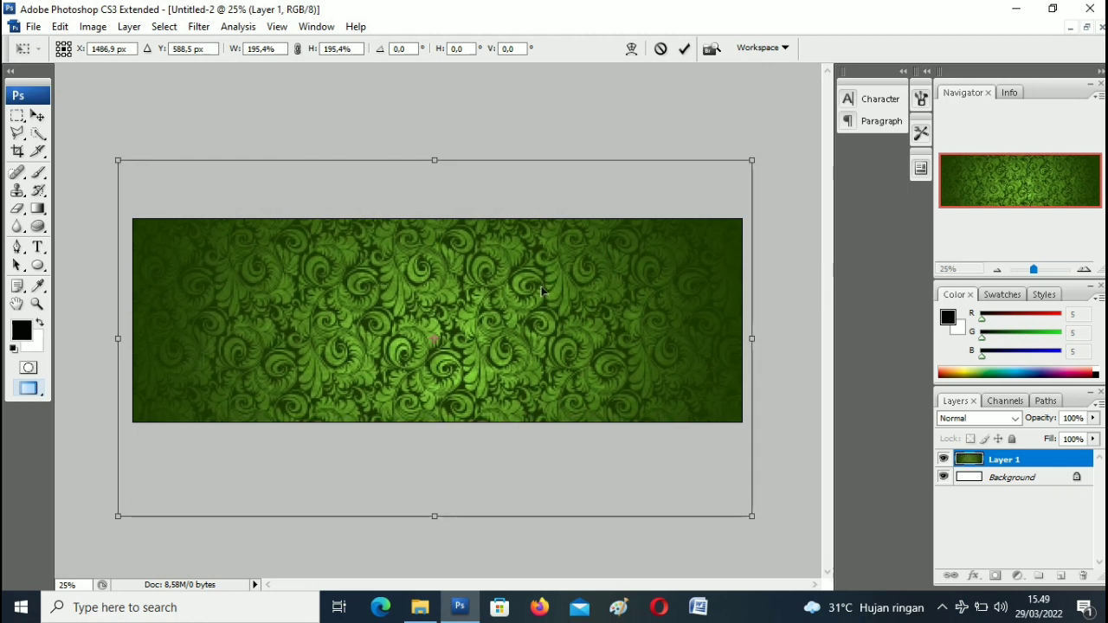
drag(542, 291, 558, 284)
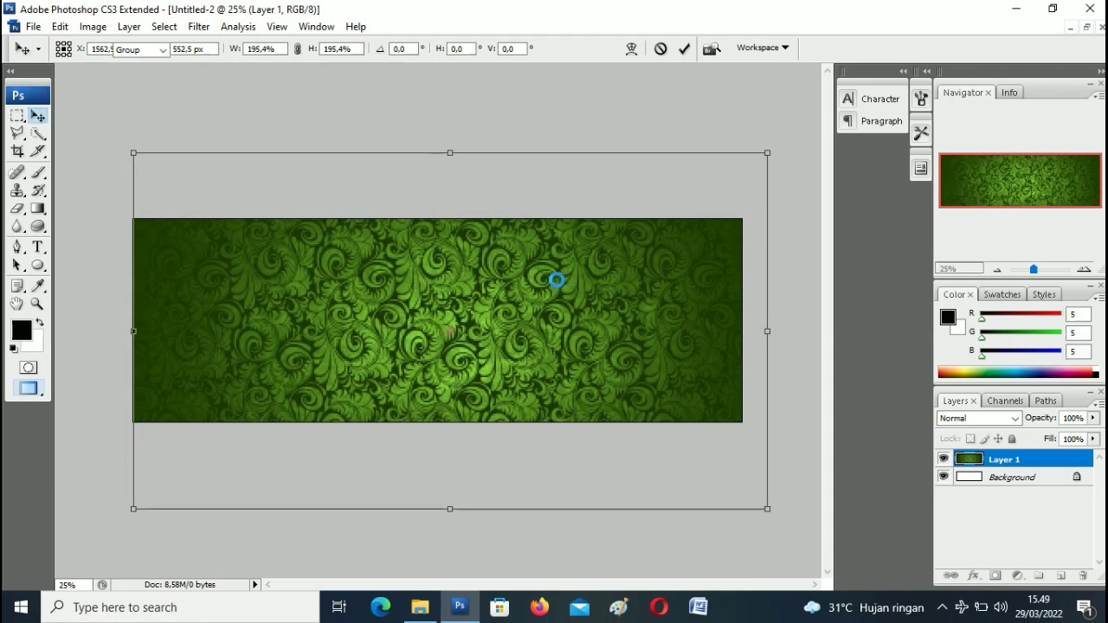
key(Return)
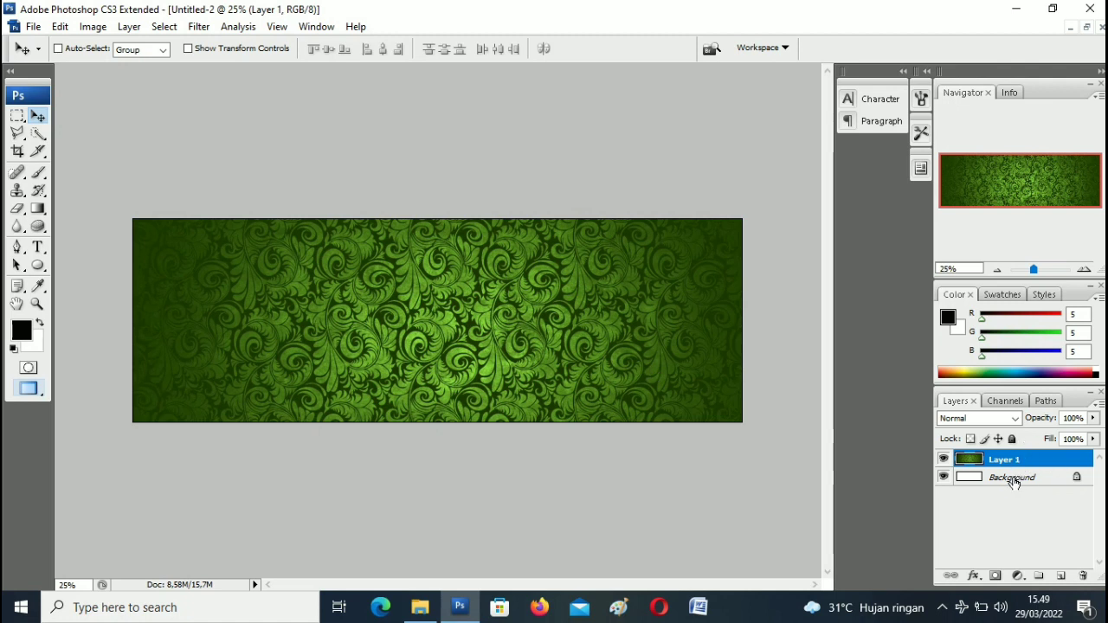
Merge the pattern layer into the Background and add a new empty layer
drag(1014, 481, 1013, 477)
key(ctrl+e)
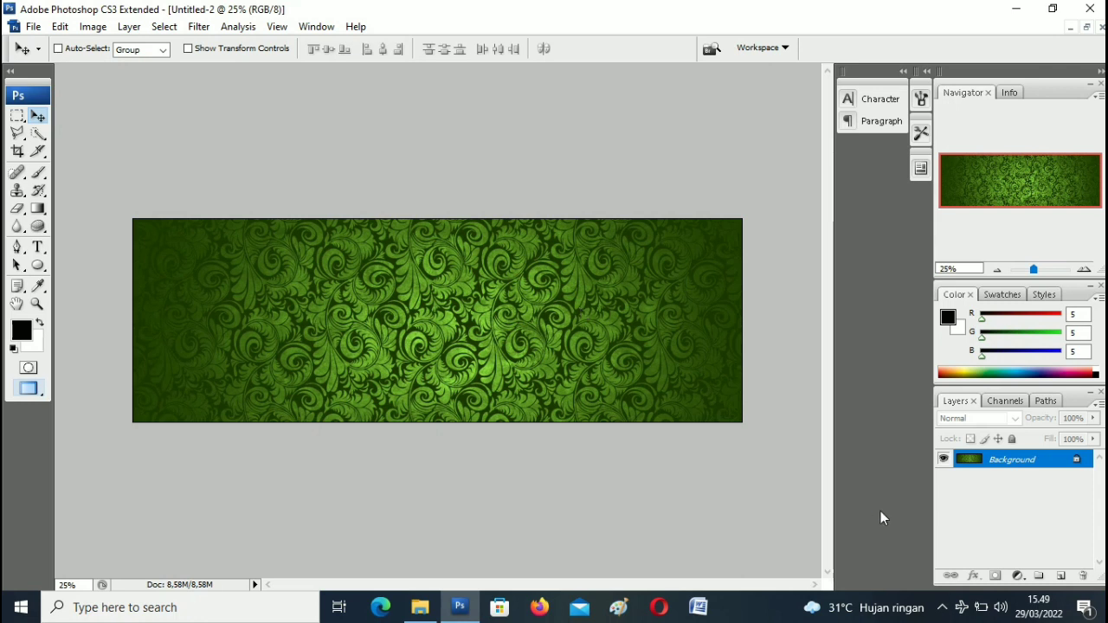
click(1061, 576)
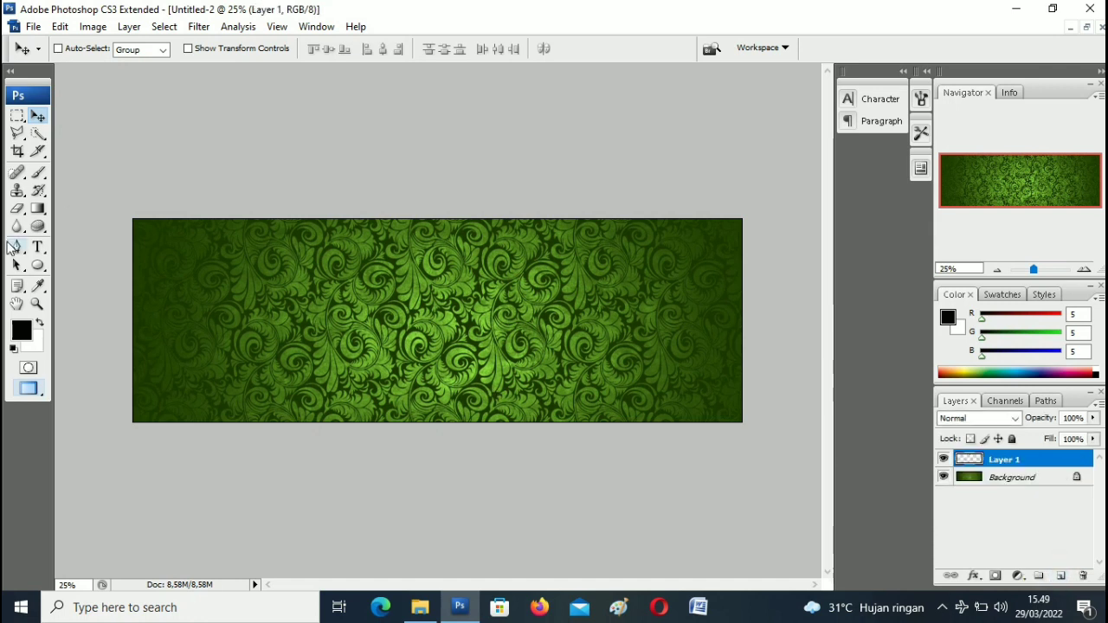
Draw a trial curved Pen shape on the left side, then undo back to the first anchor
click(17, 248)
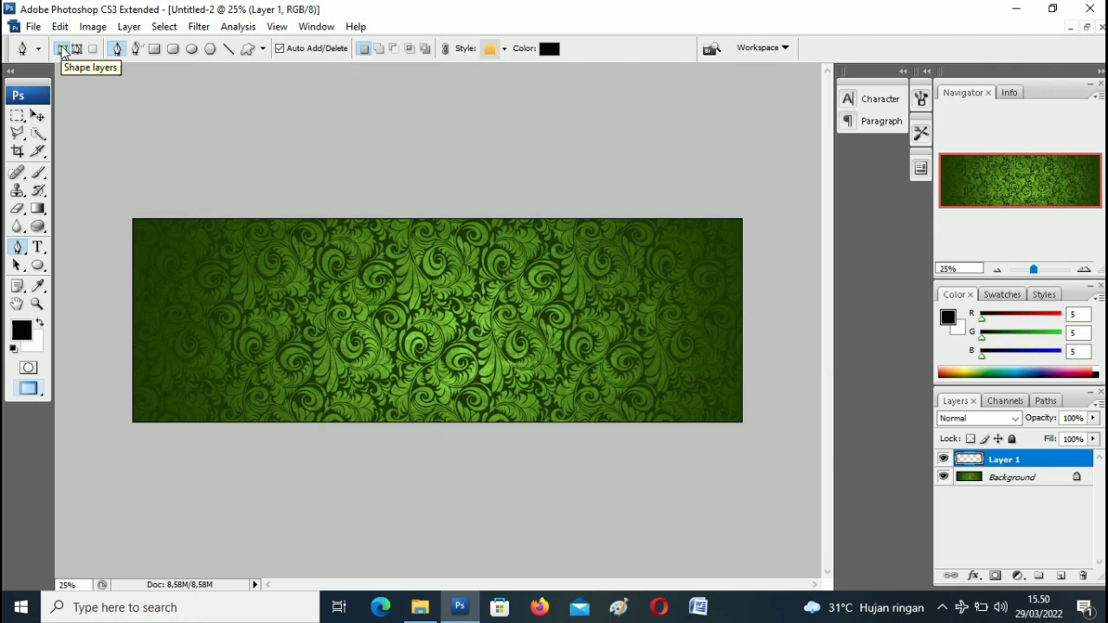
click(246, 196)
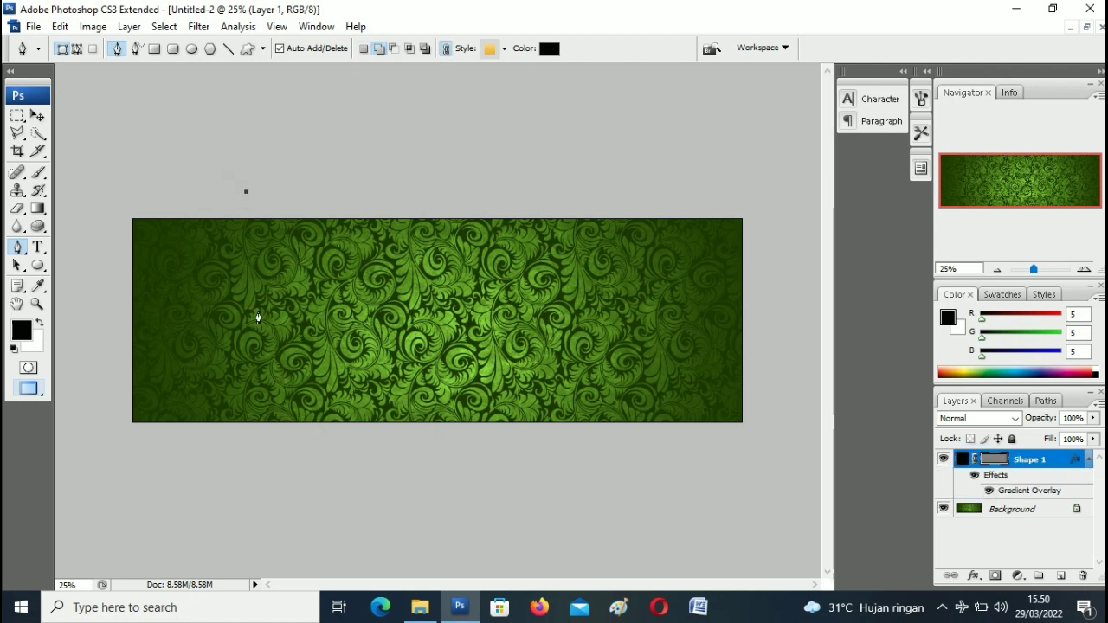
click(253, 328)
mouse_move(254, 330)
mouse_down()
mouse_move(198, 387)
mouse_move(210, 392)
mouse_up()
drag(210, 392, 210, 395)
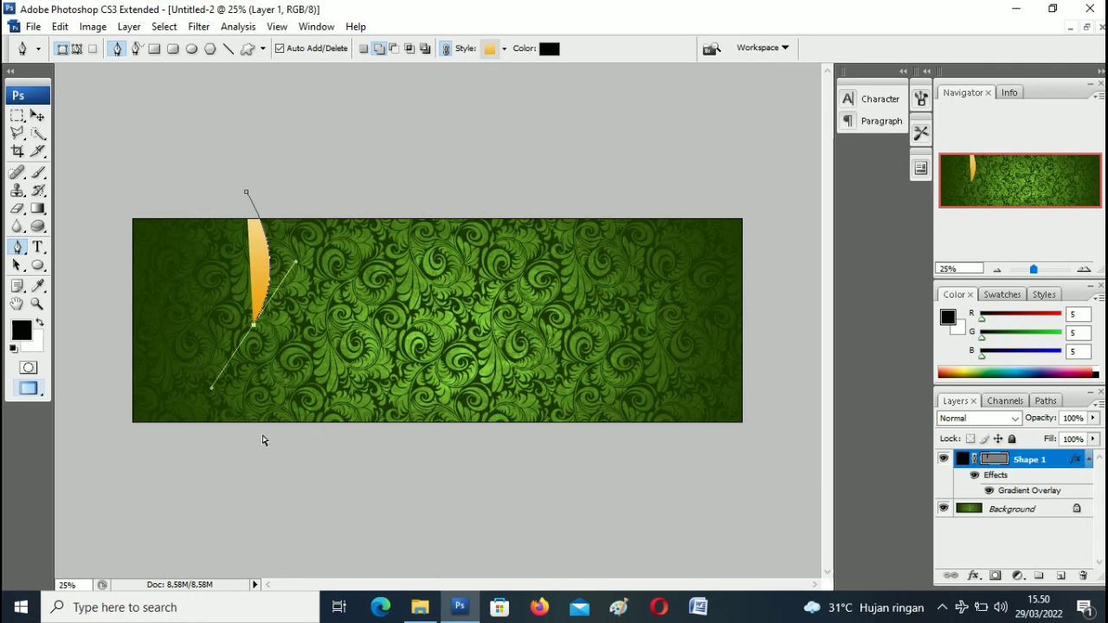
key(ctrl+z)
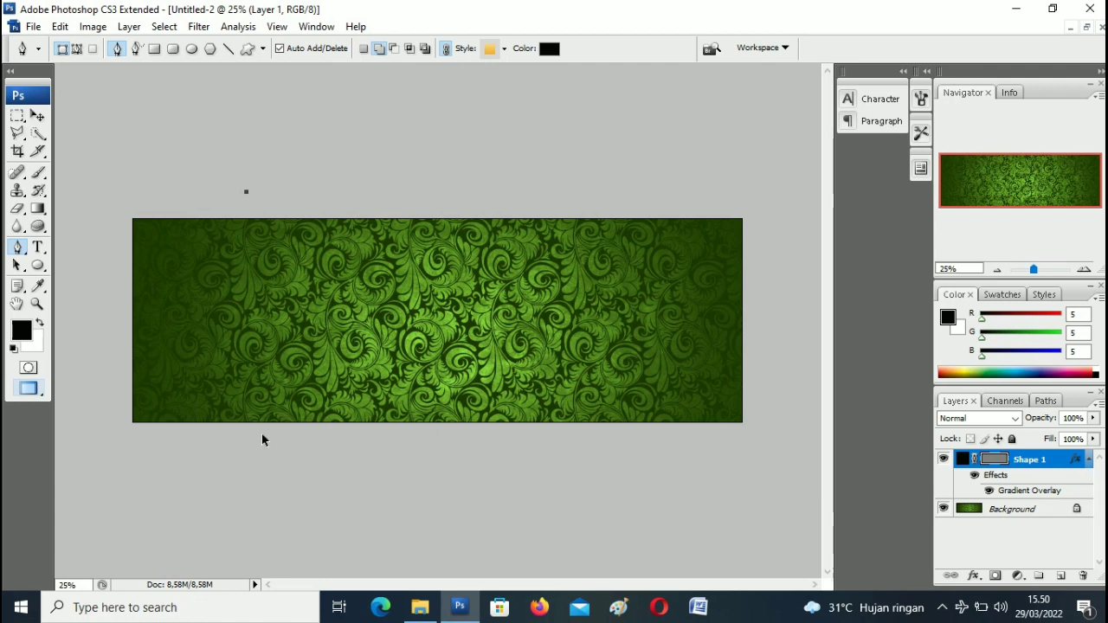
Undo the lone anchor and set the Pen shape style to None
key(ctrl+alt+z)
click(505, 48)
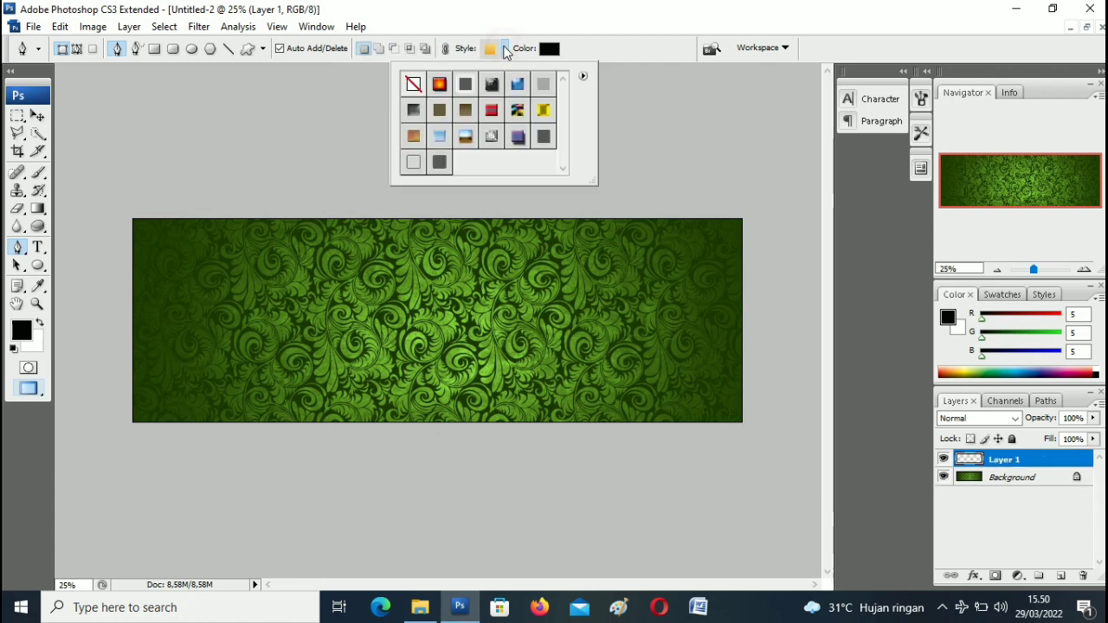
click(413, 84)
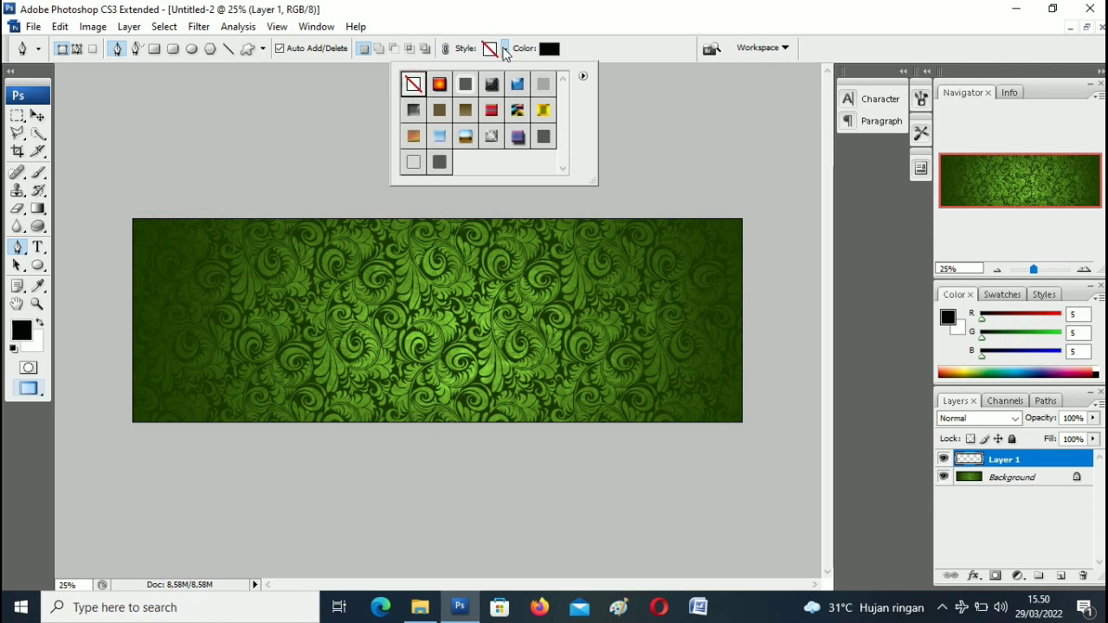
click(499, 50)
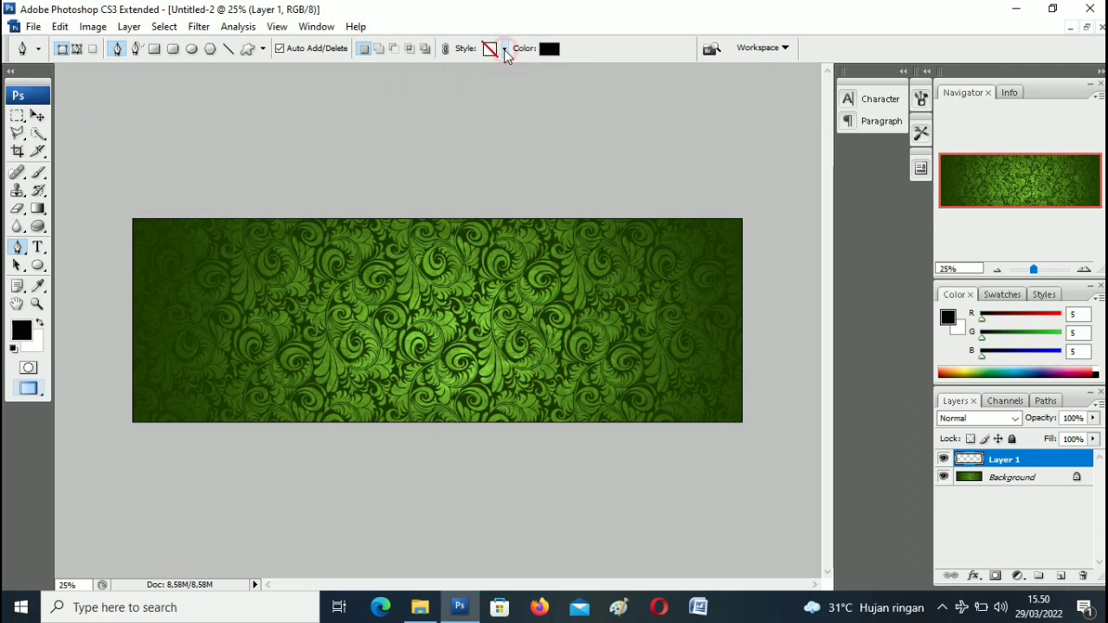
Draw a closed black shape with a curved right edge over the left side and duplicate it
click(262, 177)
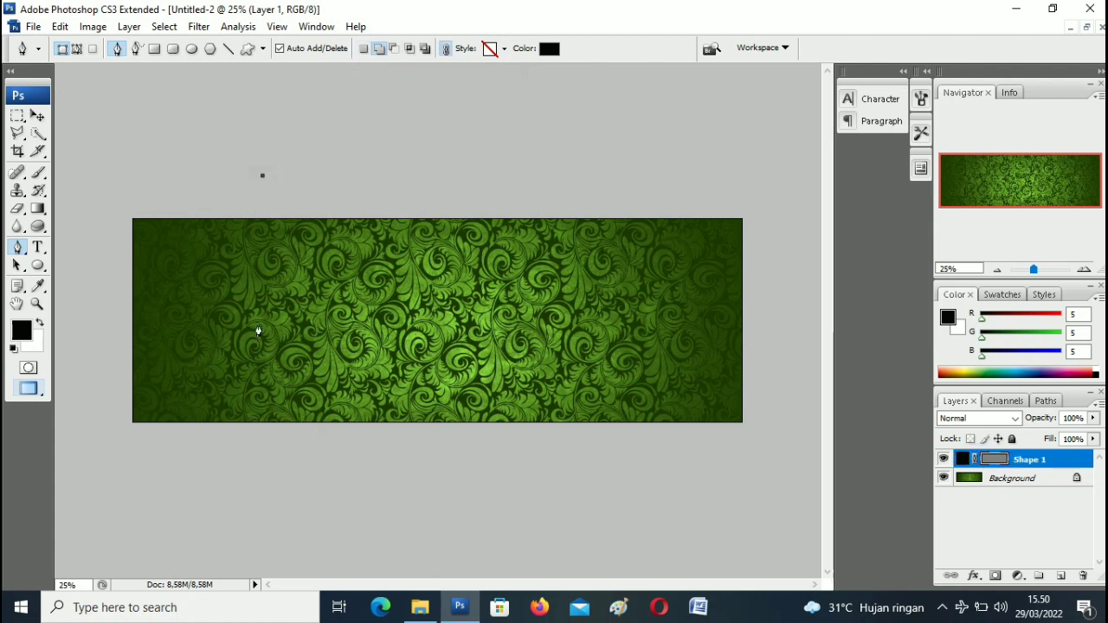
drag(260, 327, 230, 388)
drag(229, 387, 227, 383)
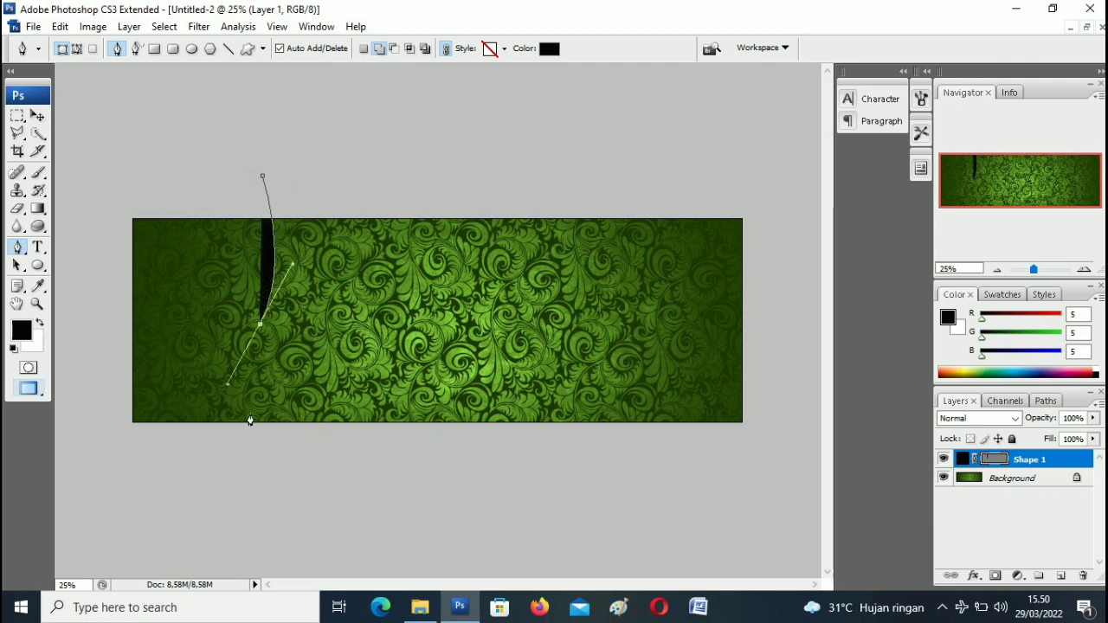
mouse_move(247, 447)
mouse_down()
mouse_move(290, 468)
mouse_move(255, 470)
mouse_move(264, 468)
mouse_up()
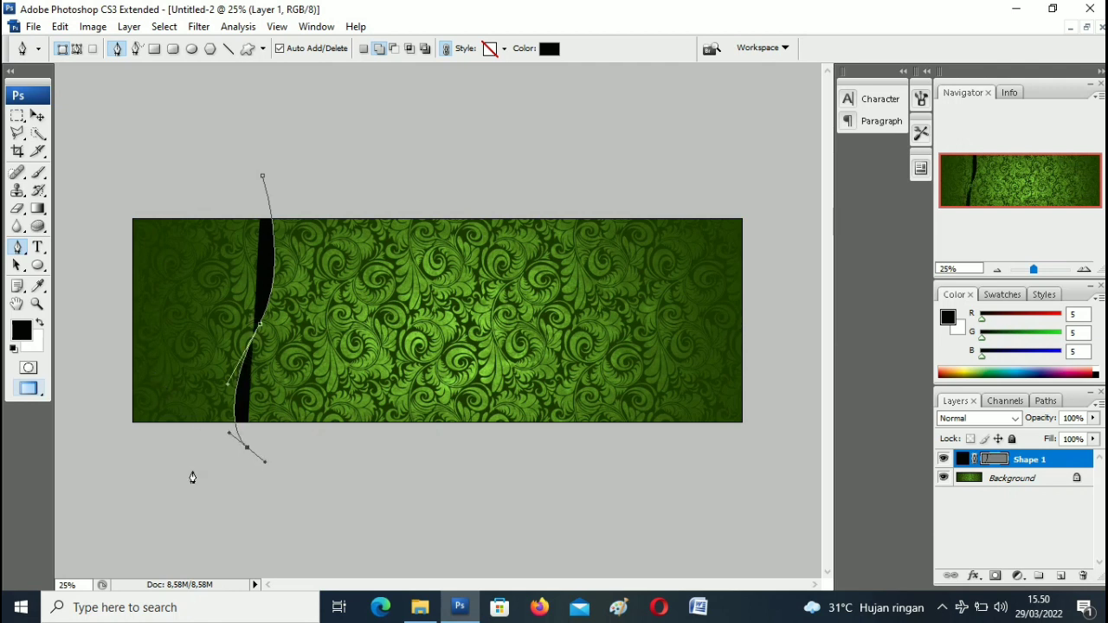
click(100, 463)
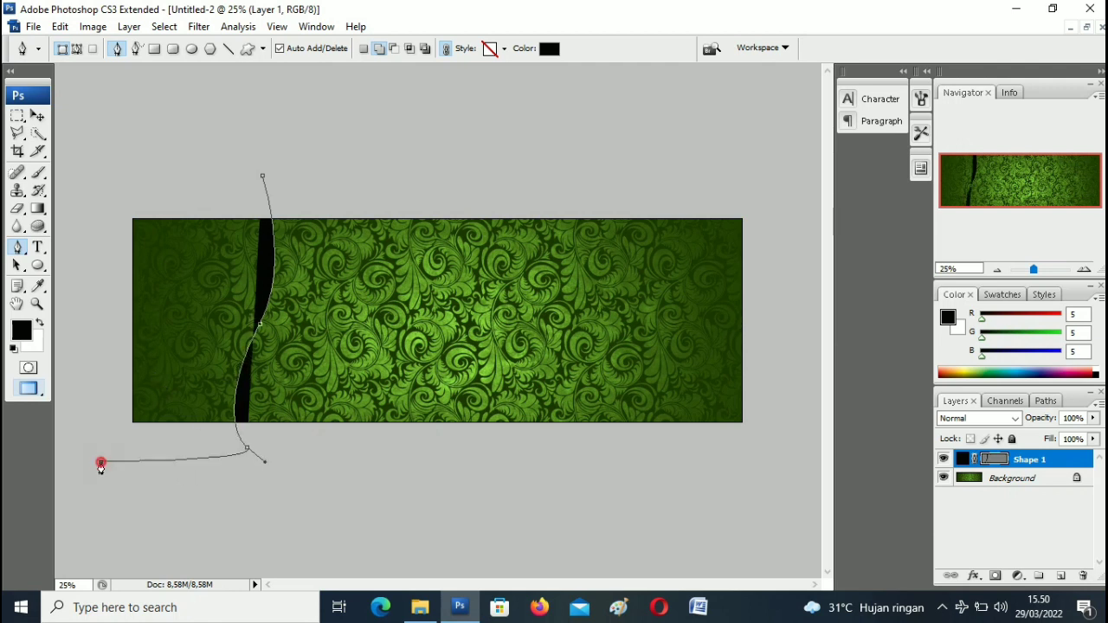
click(71, 293)
click(103, 148)
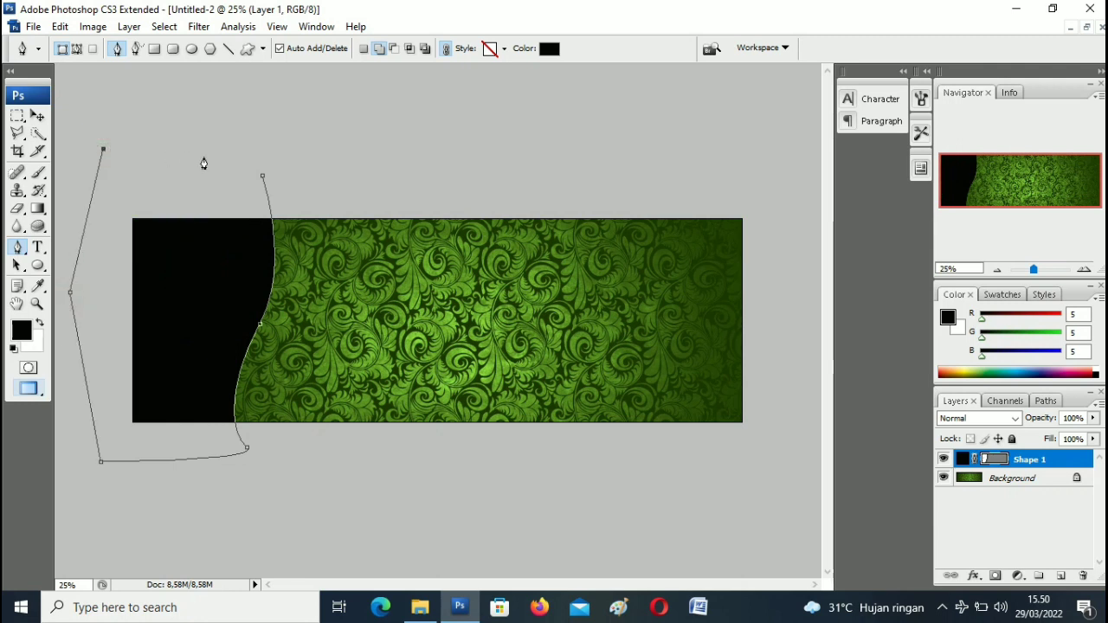
click(263, 177)
key(Return)
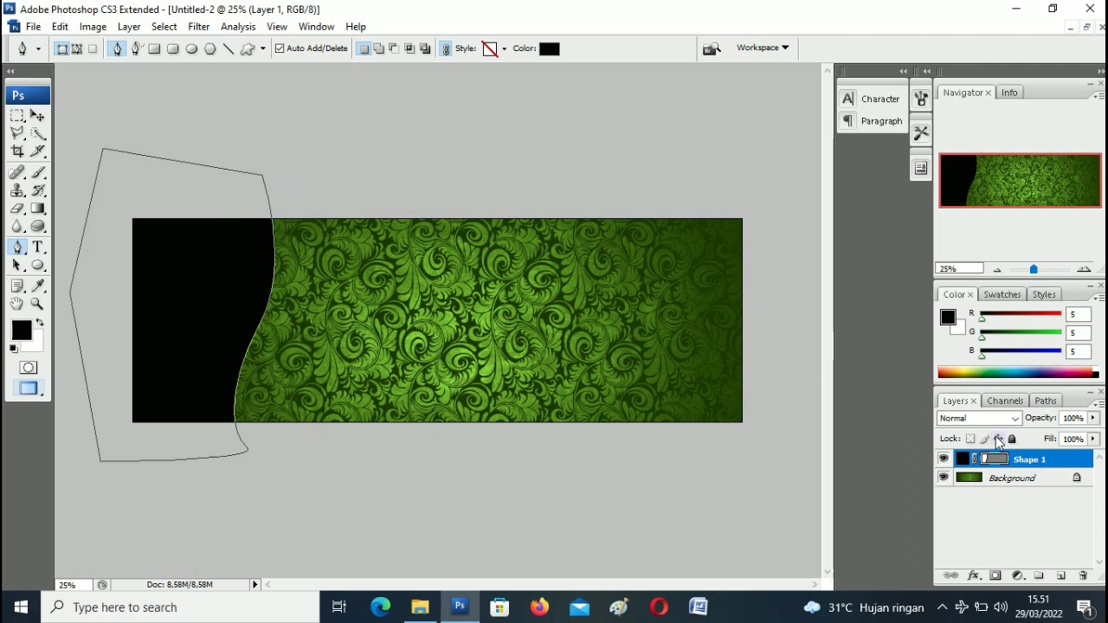
key(ctrl+j)
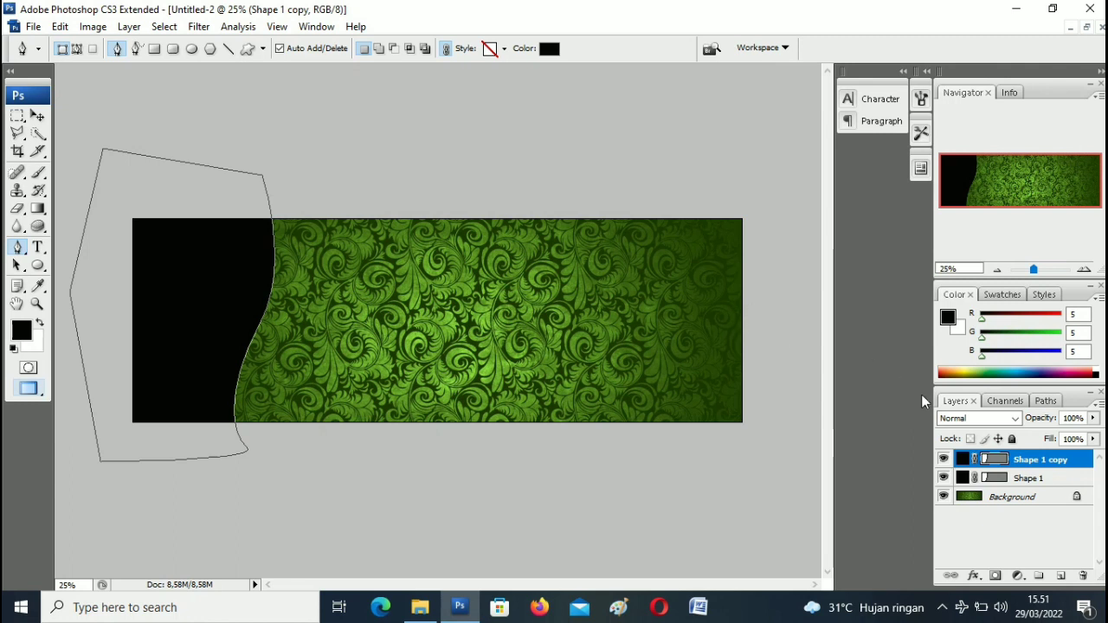
Stretch Shape 1 to about 112% width with Free Transform and commit it
click(1032, 484)
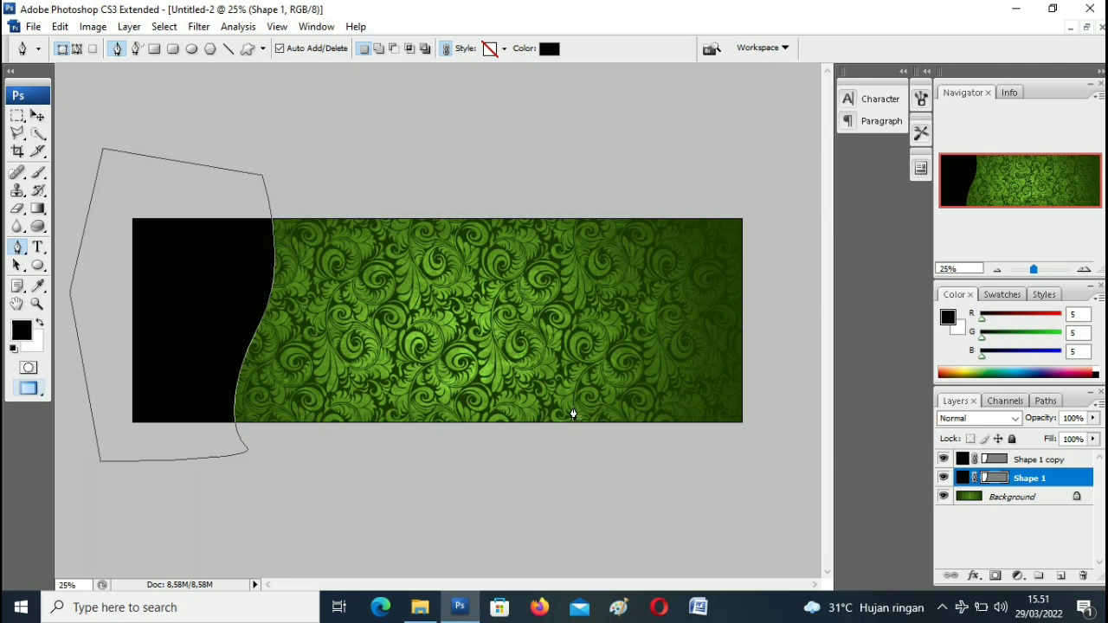
key(ctrl+t)
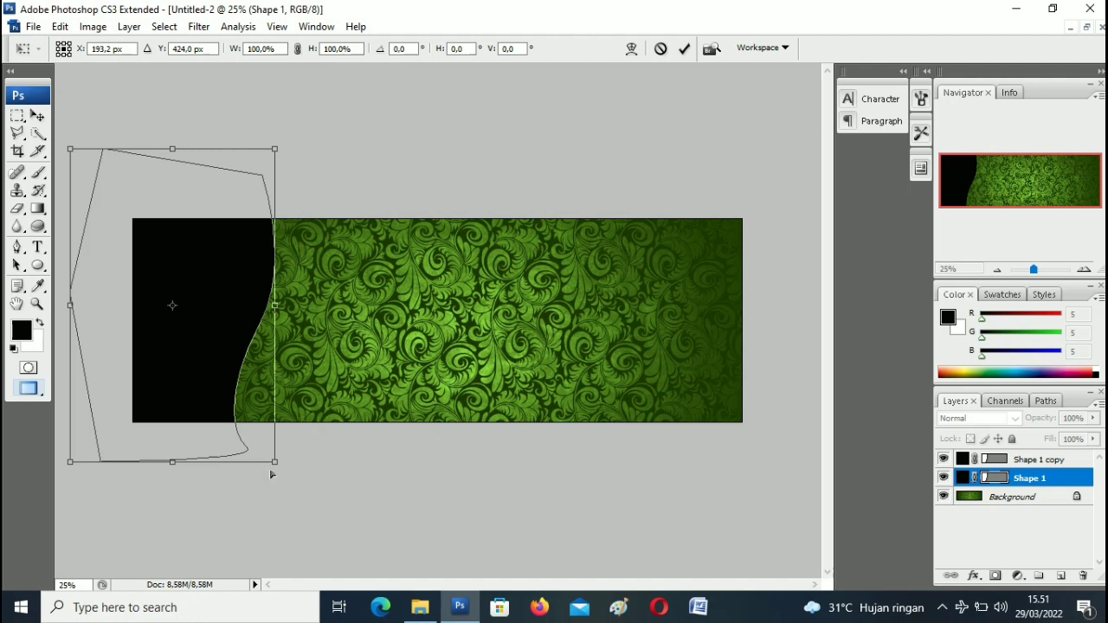
drag(275, 463, 301, 465)
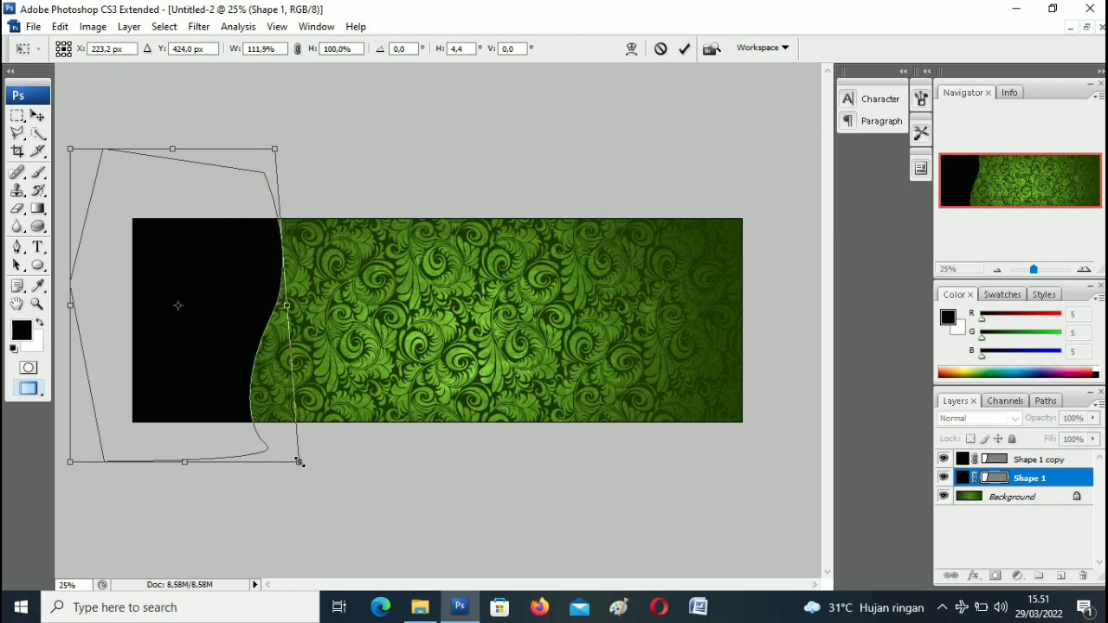
key(p)
key(Return)
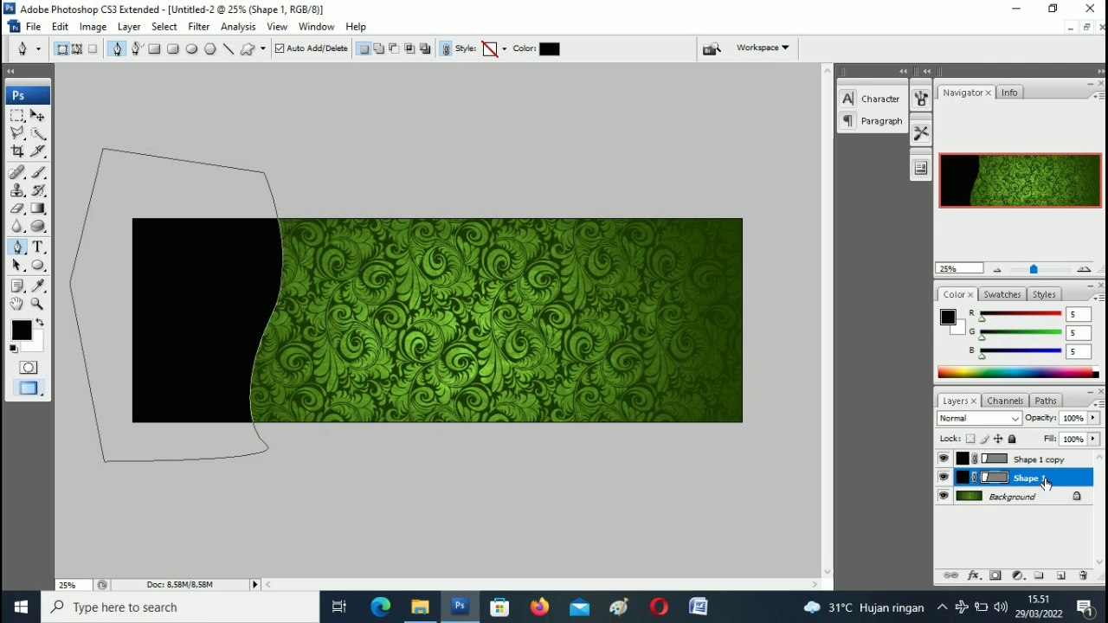
Apply a 90° Gradient Overlay to Shape 1, with a gold left stop fading to cream
click(974, 575)
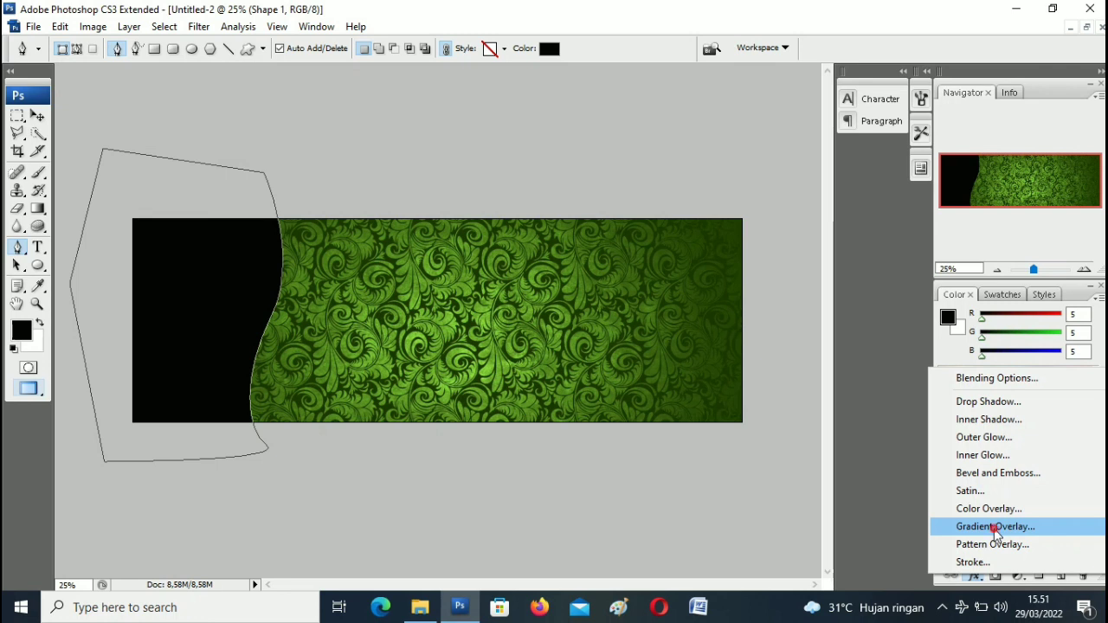
click(993, 528)
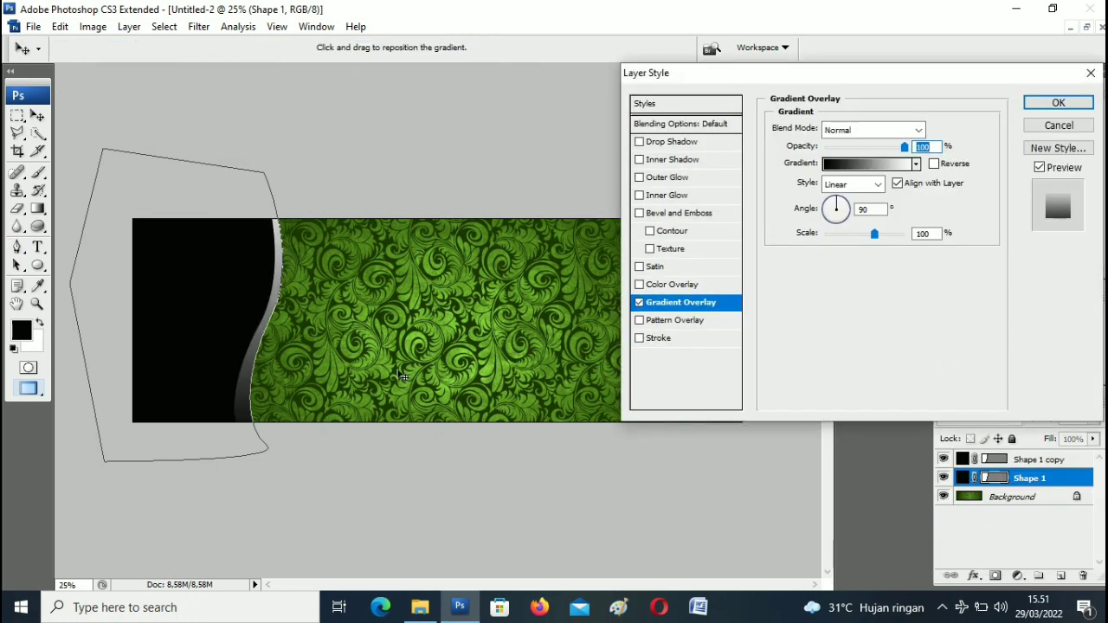
click(839, 164)
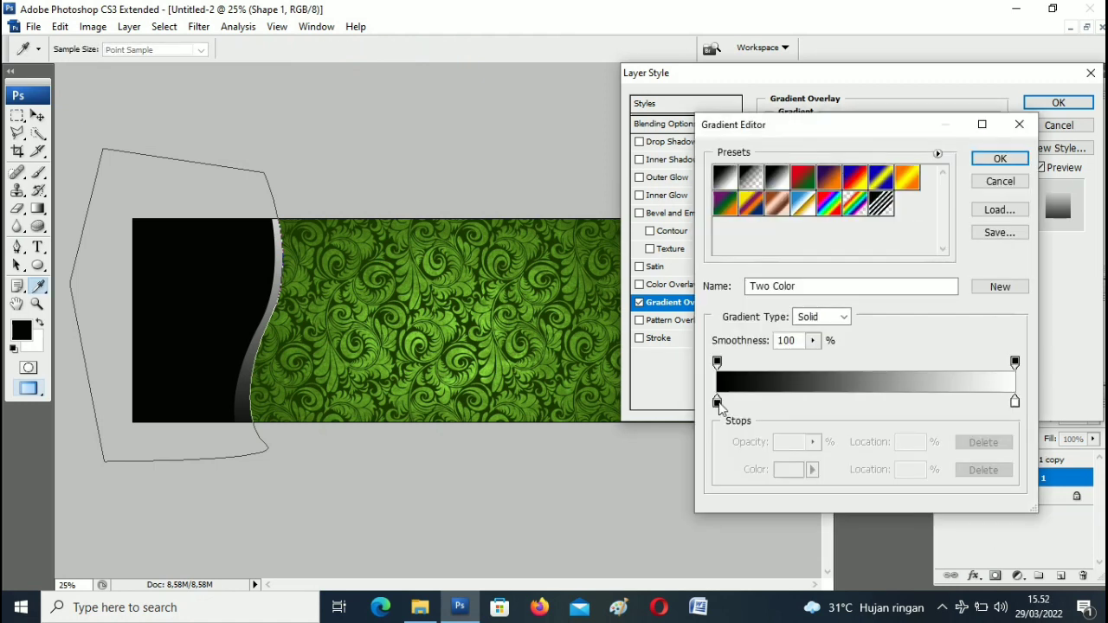
click(717, 403)
double_click(716, 401)
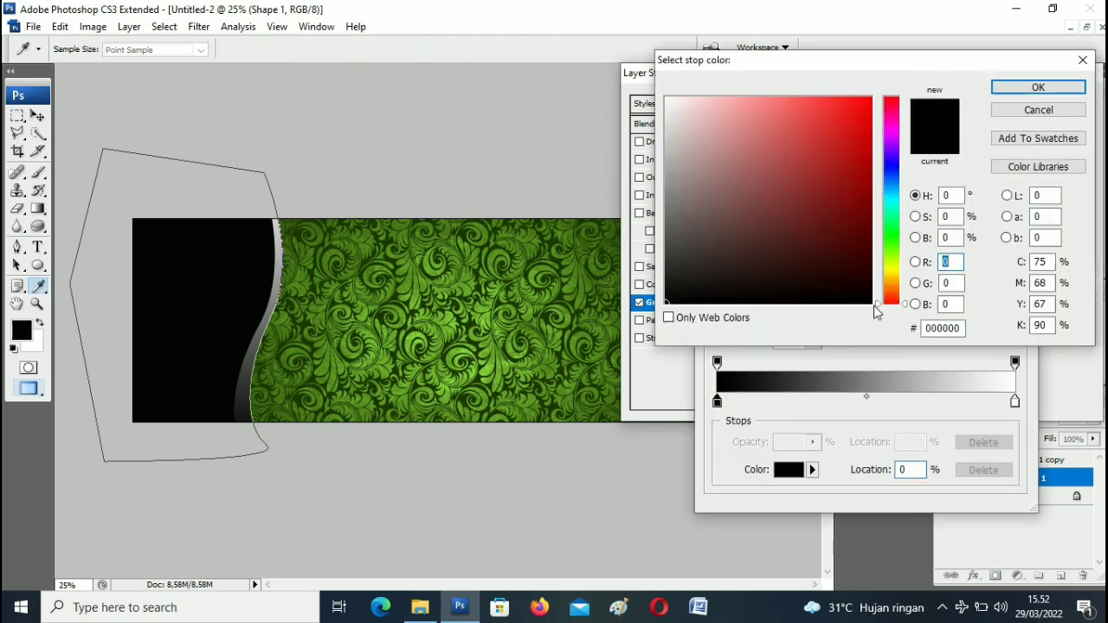
click(891, 278)
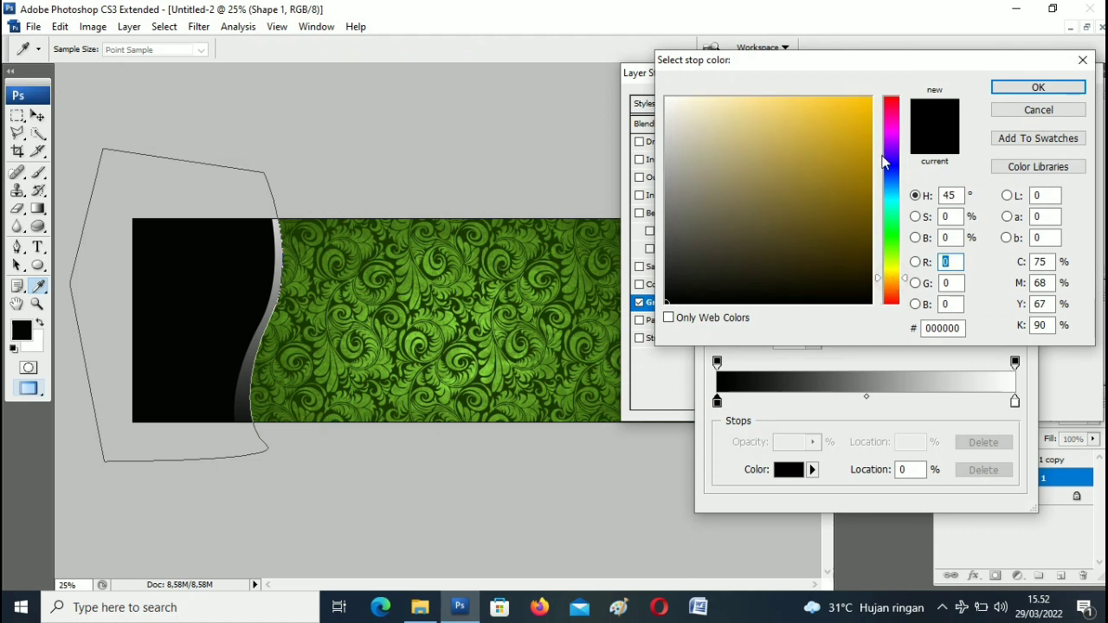
click(868, 130)
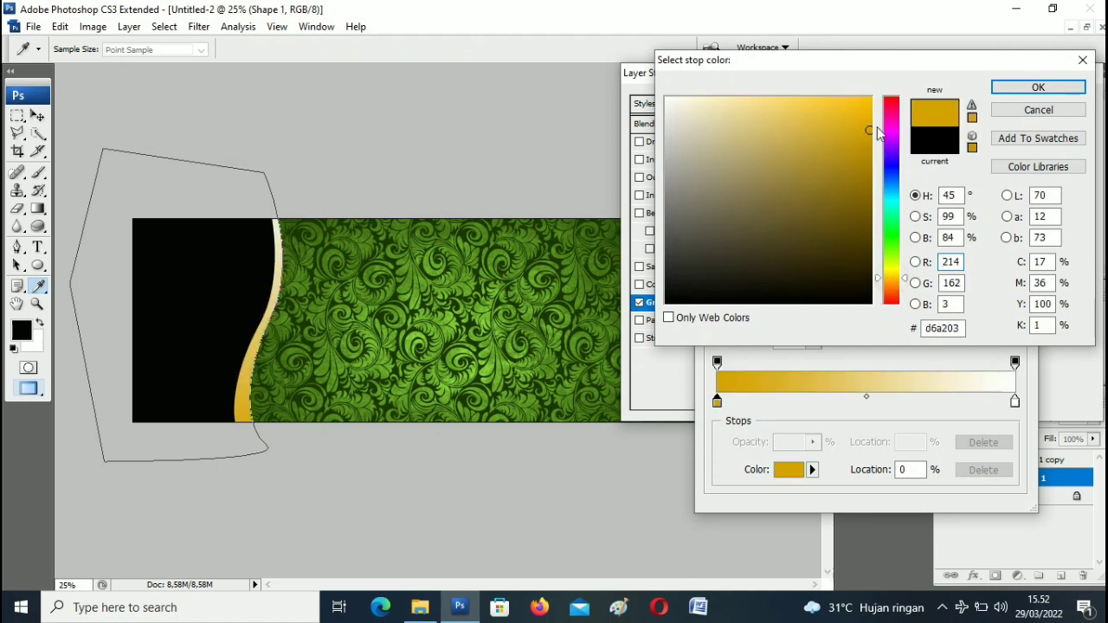
click(1034, 90)
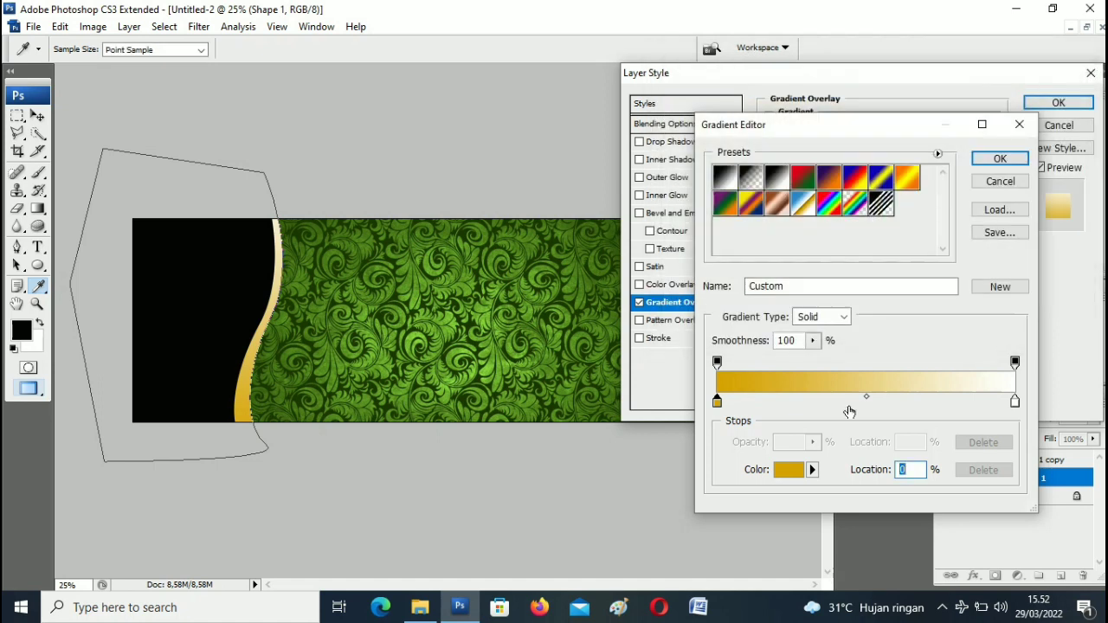
click(1001, 158)
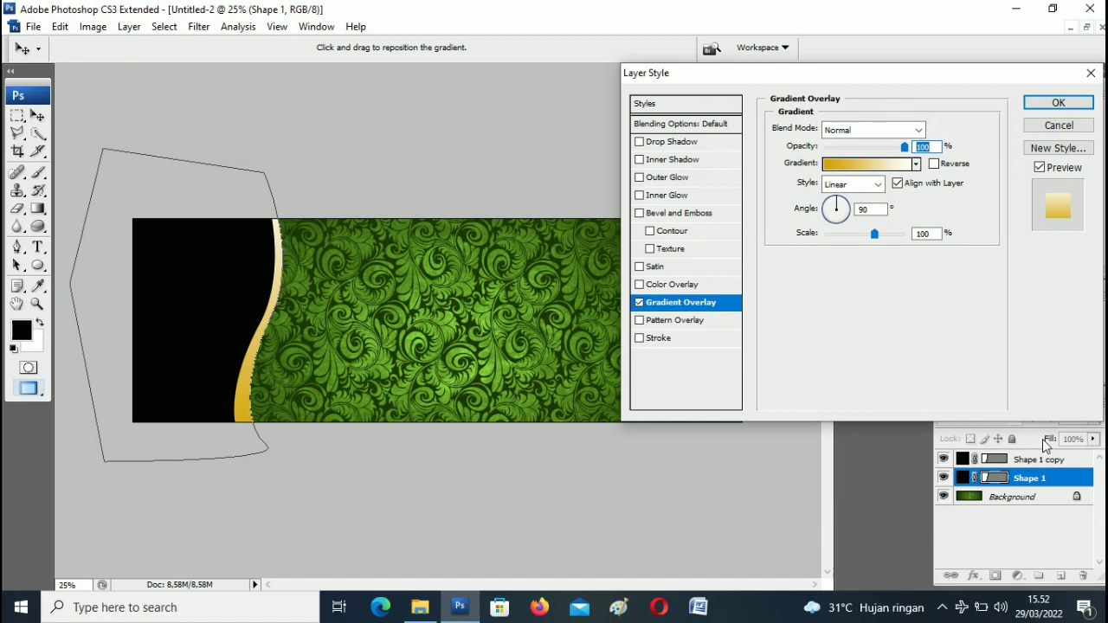
click(1062, 103)
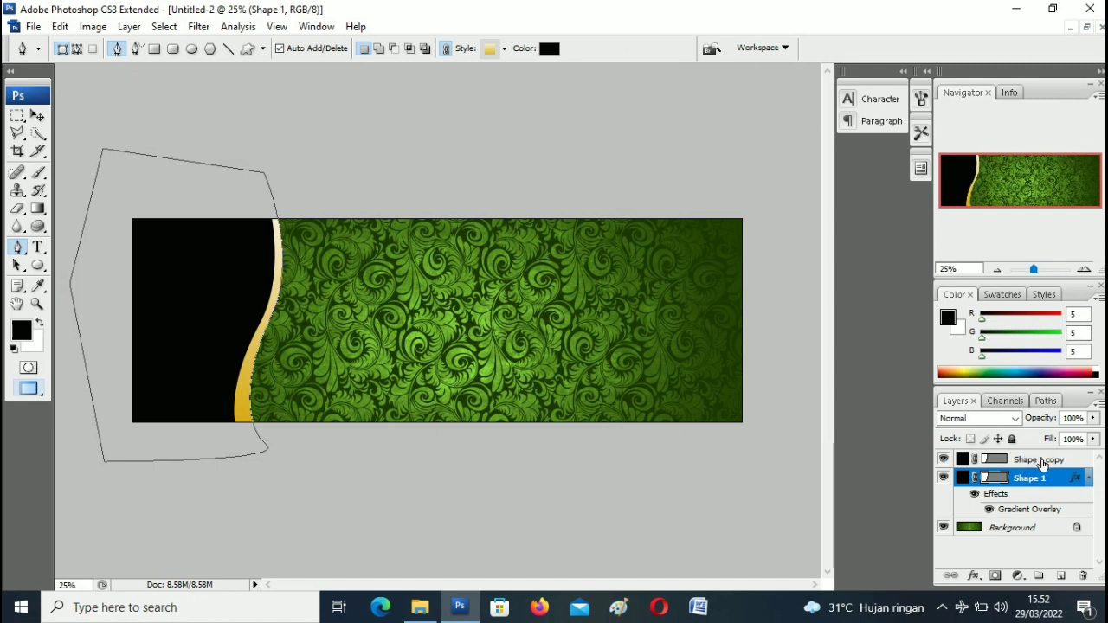
Select Shape 1 copy and open the 'Islamic Center samarinda' mosque photo
click(1041, 461)
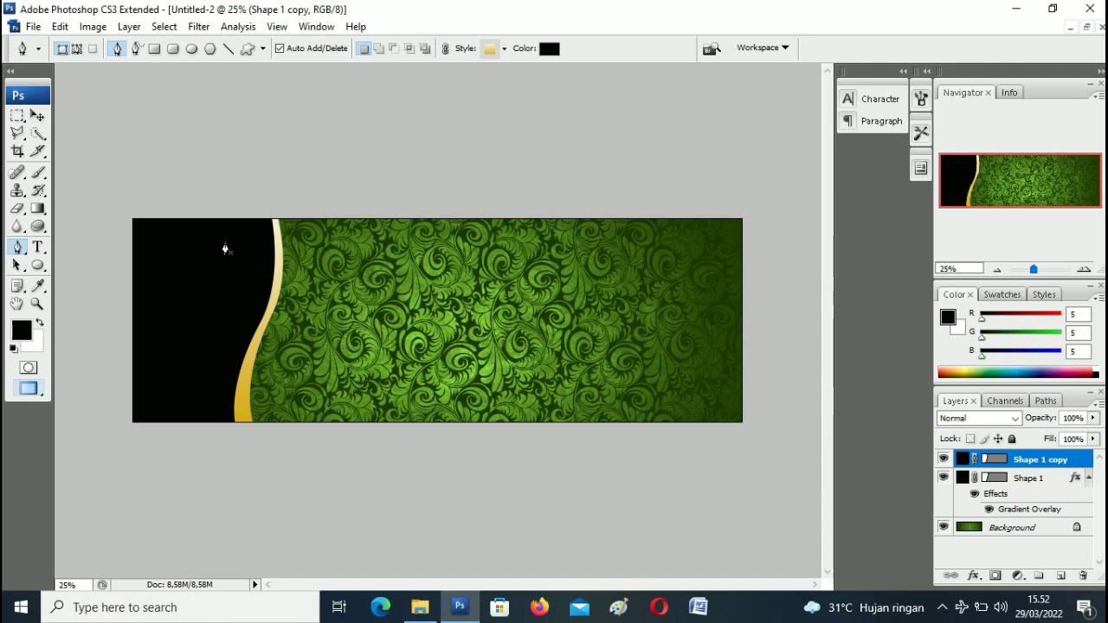
click(33, 27)
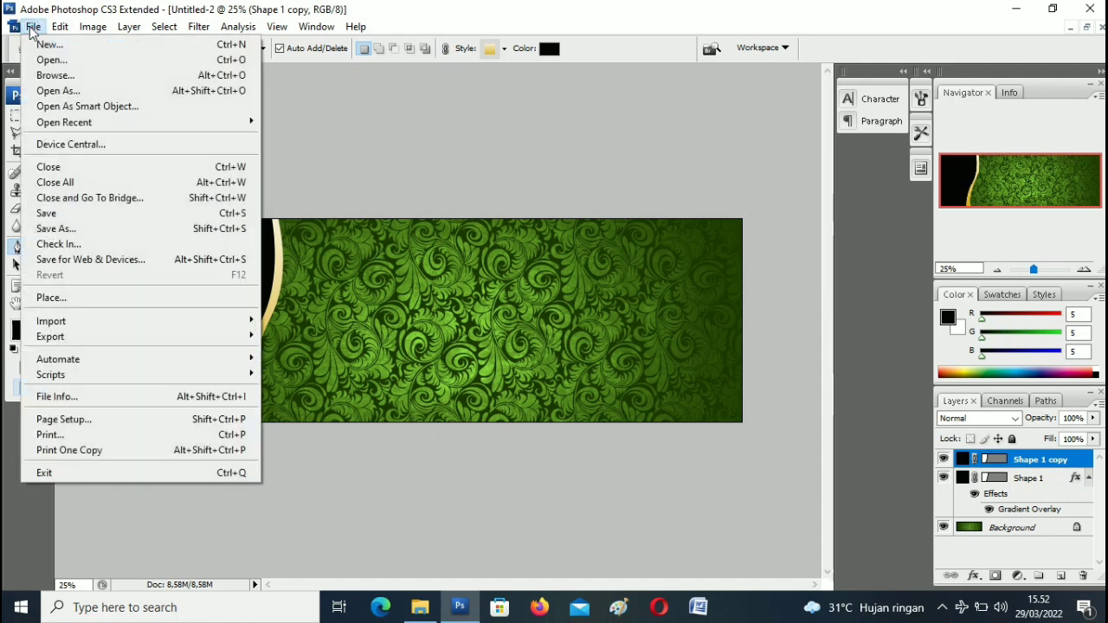
click(53, 75)
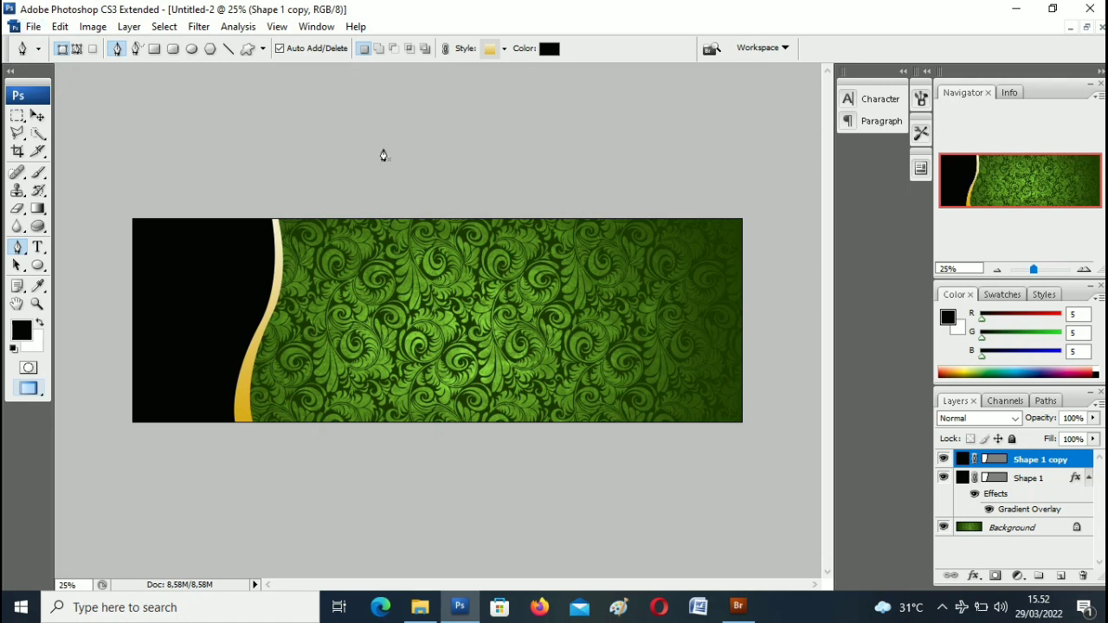
click(33, 27)
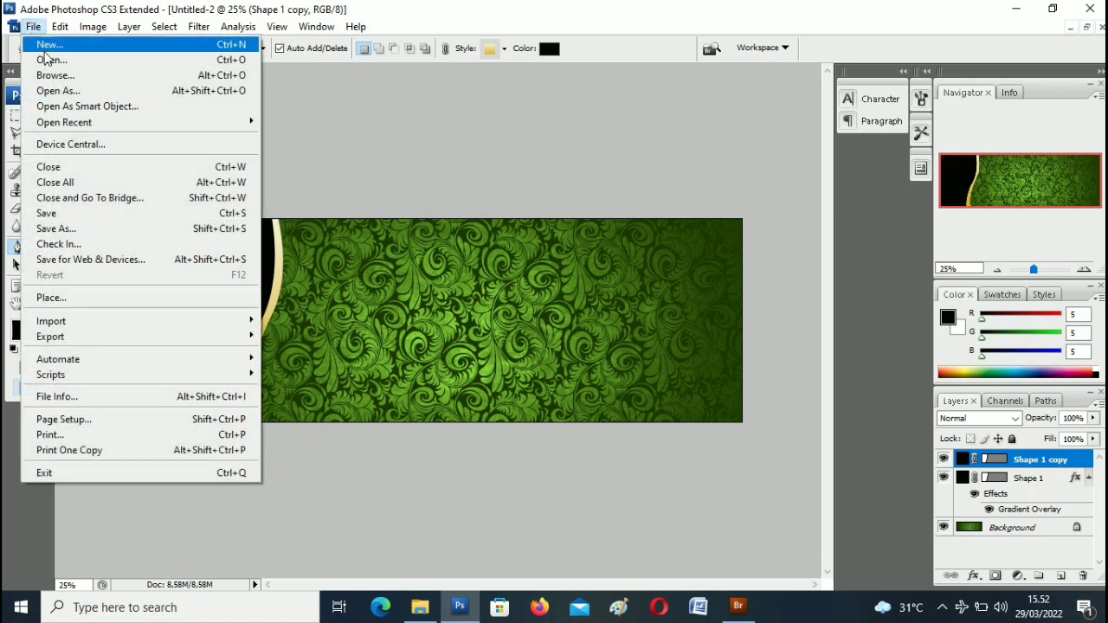
click(50, 60)
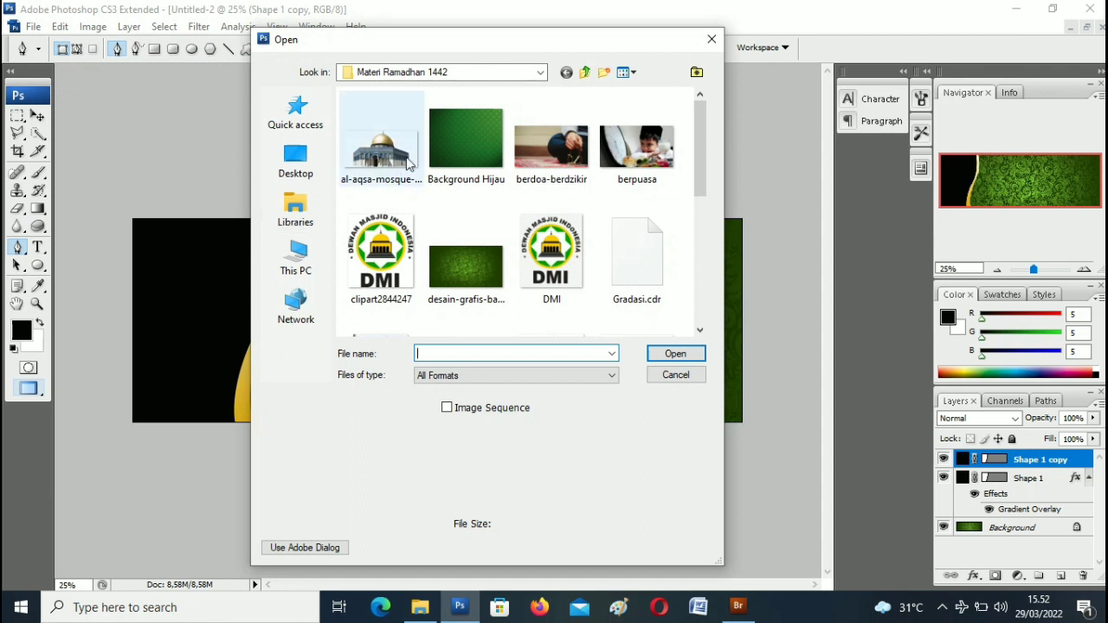
drag(700, 178, 721, 273)
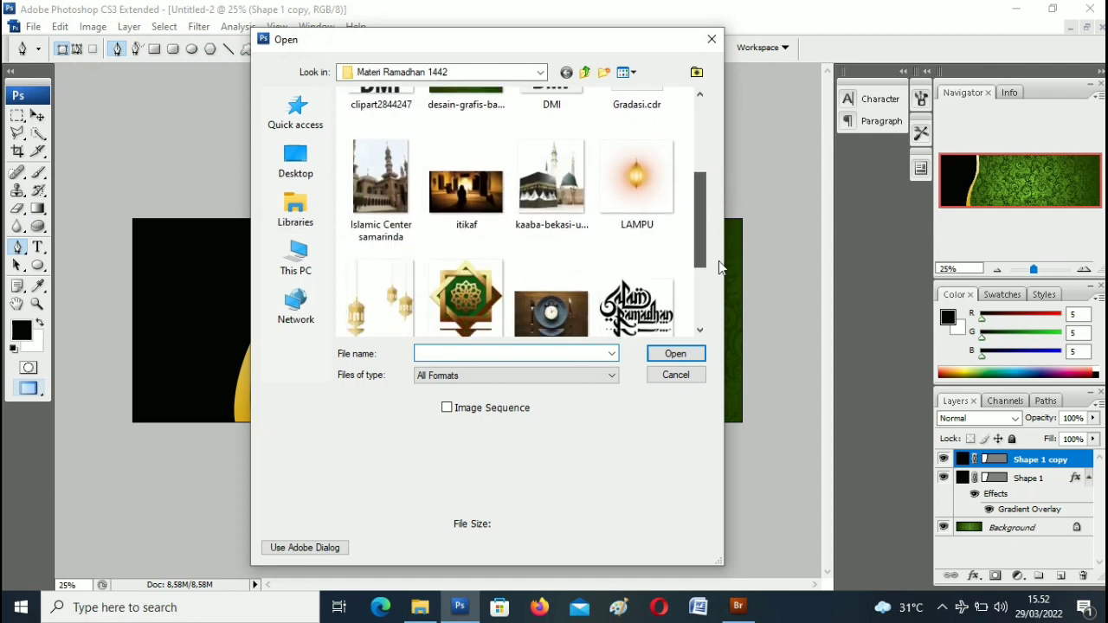
click(371, 170)
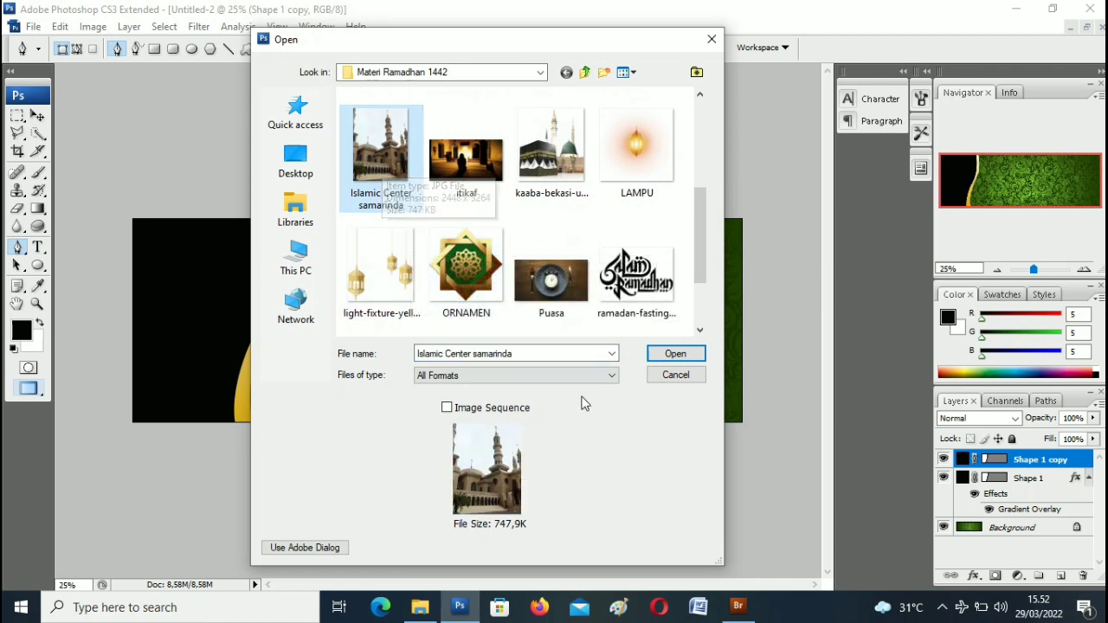
click(674, 354)
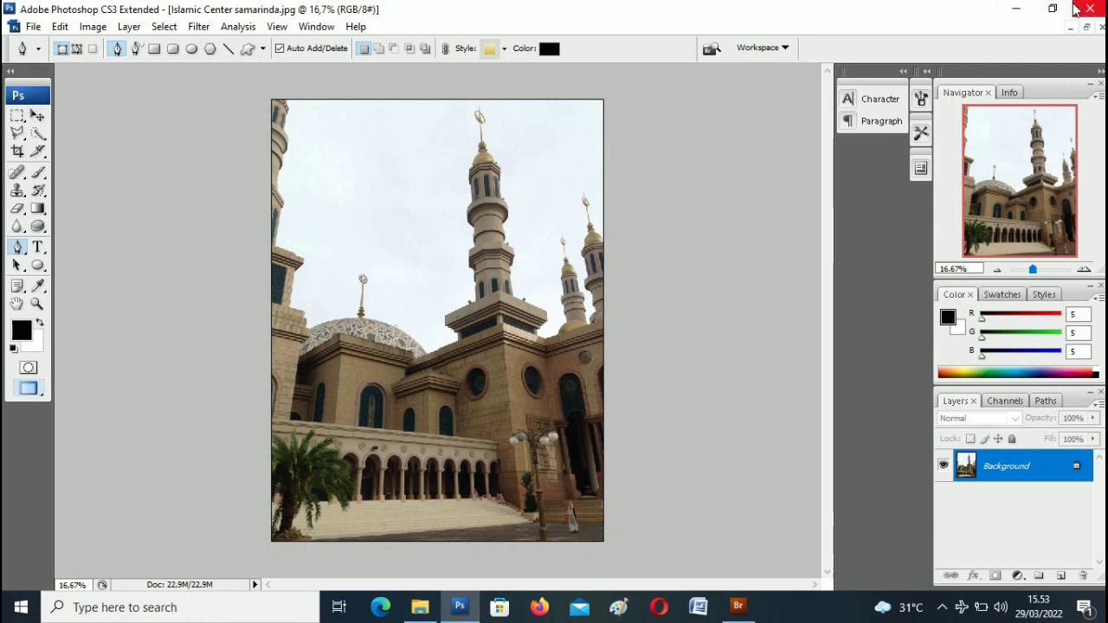
Float the windows and drag the mosque photo into Untitled-2 as a new layer
click(1086, 26)
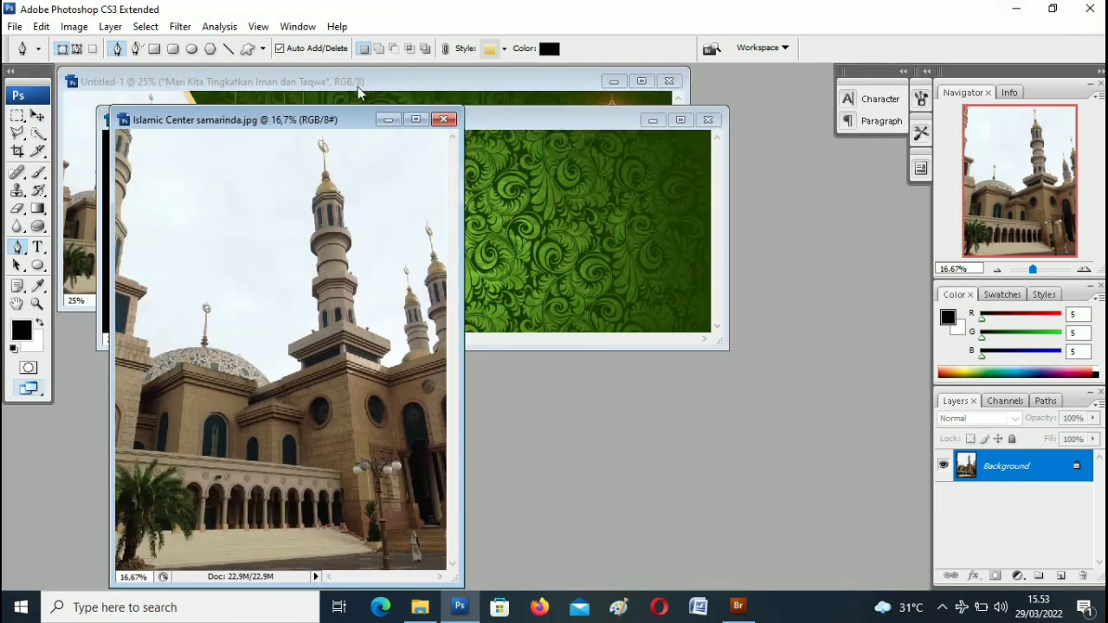
drag(325, 120, 670, 125)
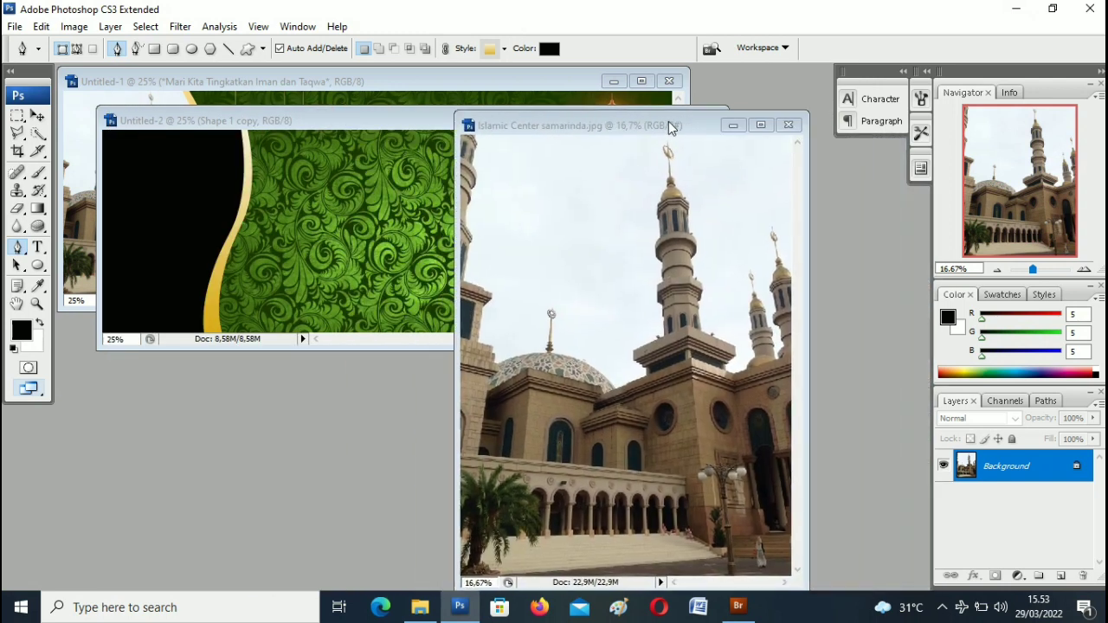
click(37, 117)
drag(584, 286, 200, 209)
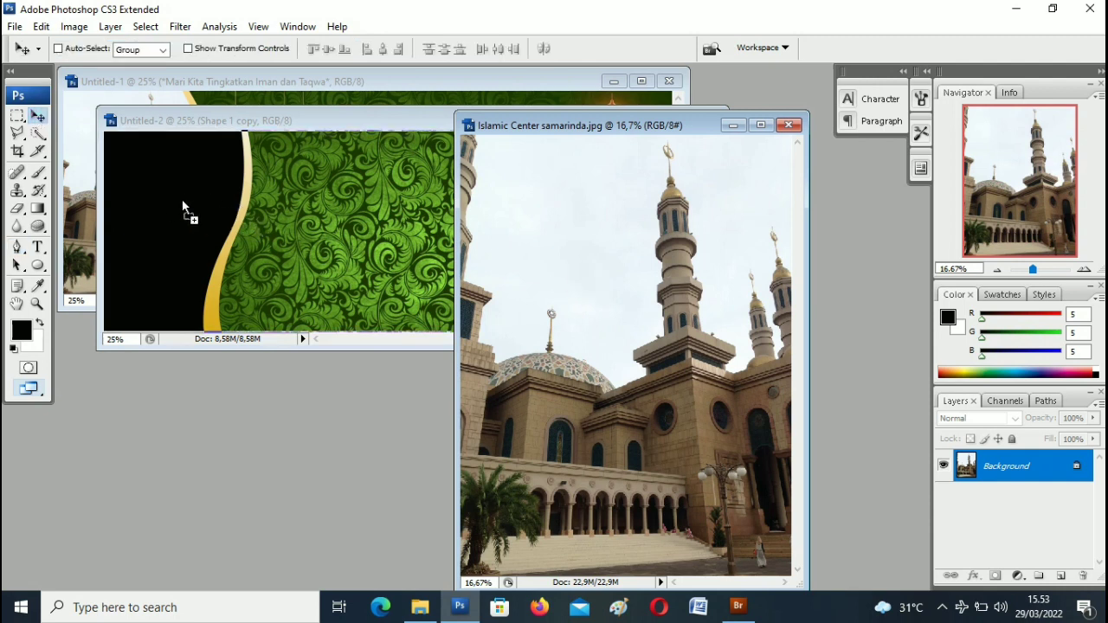
drag(167, 198, 189, 199)
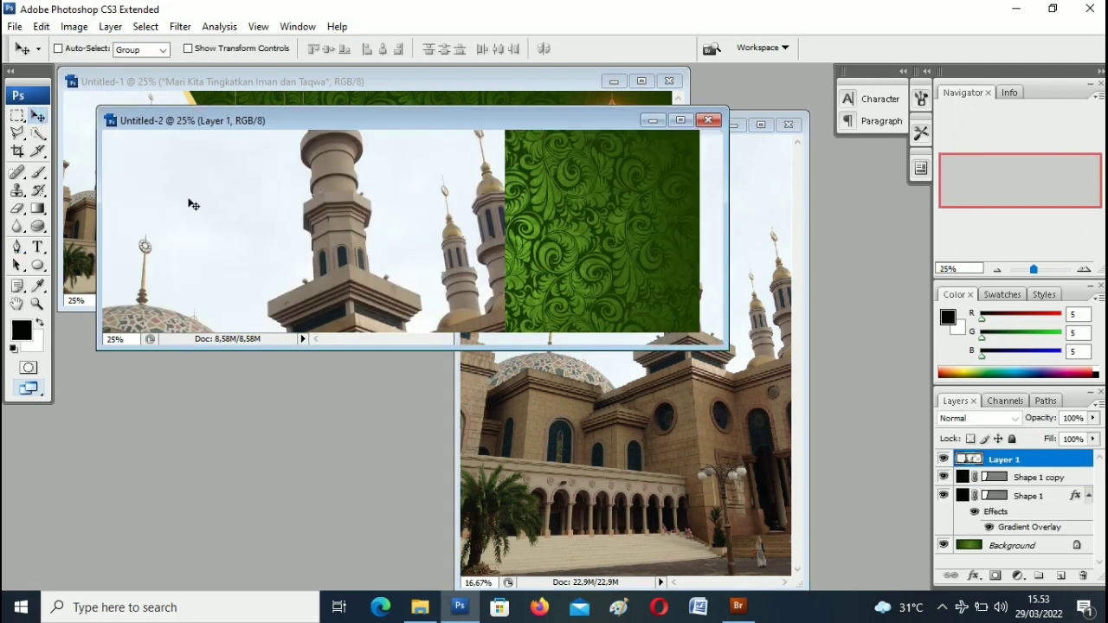
Close the mosque document, maximize Untitled-2 and shift the photo up and right
click(759, 305)
click(787, 124)
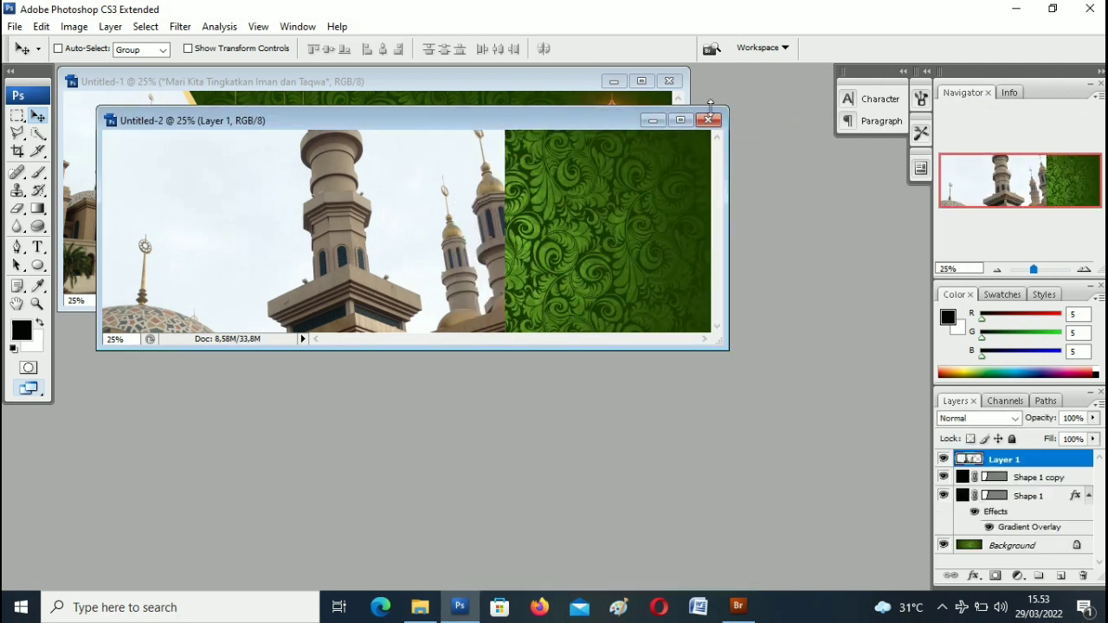
click(680, 119)
mouse_move(440, 283)
mouse_down()
mouse_move(489, 220)
mouse_move(520, 220)
mouse_move(509, 265)
mouse_up()
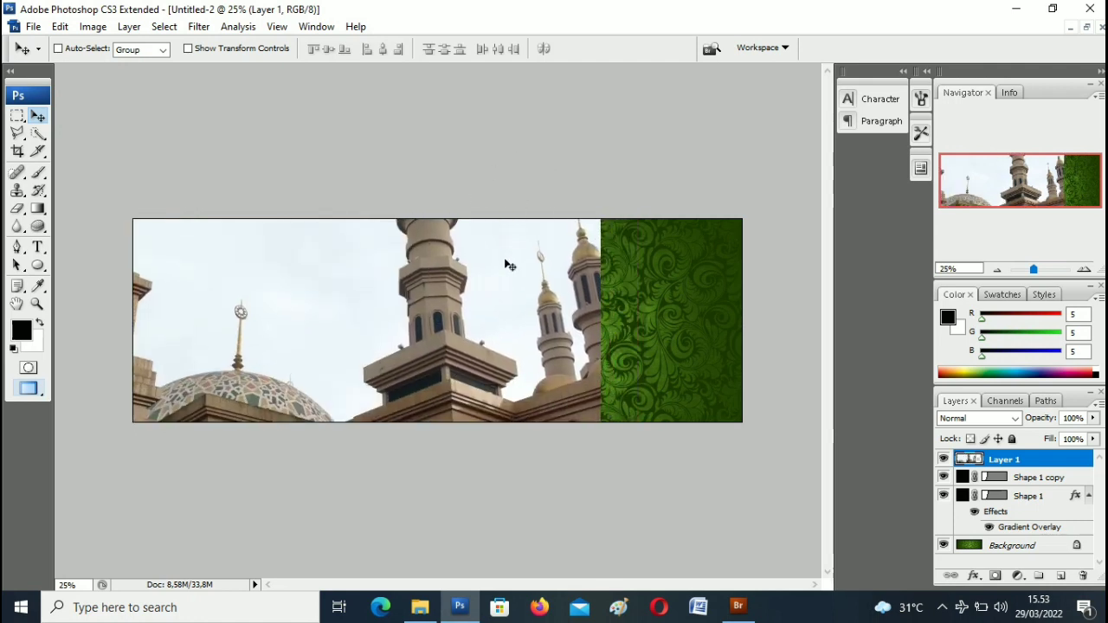
Scale Layer 1's mosque photo to 33.3% and commit it against the banner's left edge
key(ctrl+t)
mouse_move(546, 127)
mouse_down()
mouse_move(535, 215)
mouse_move(542, 157)
mouse_up()
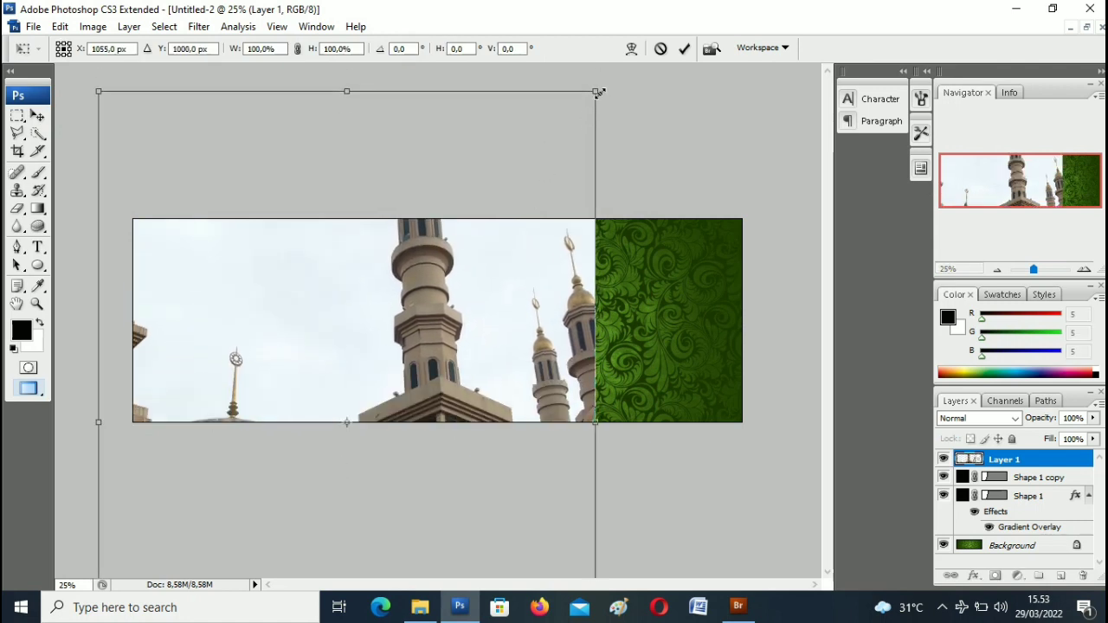
drag(597, 92, 291, 336)
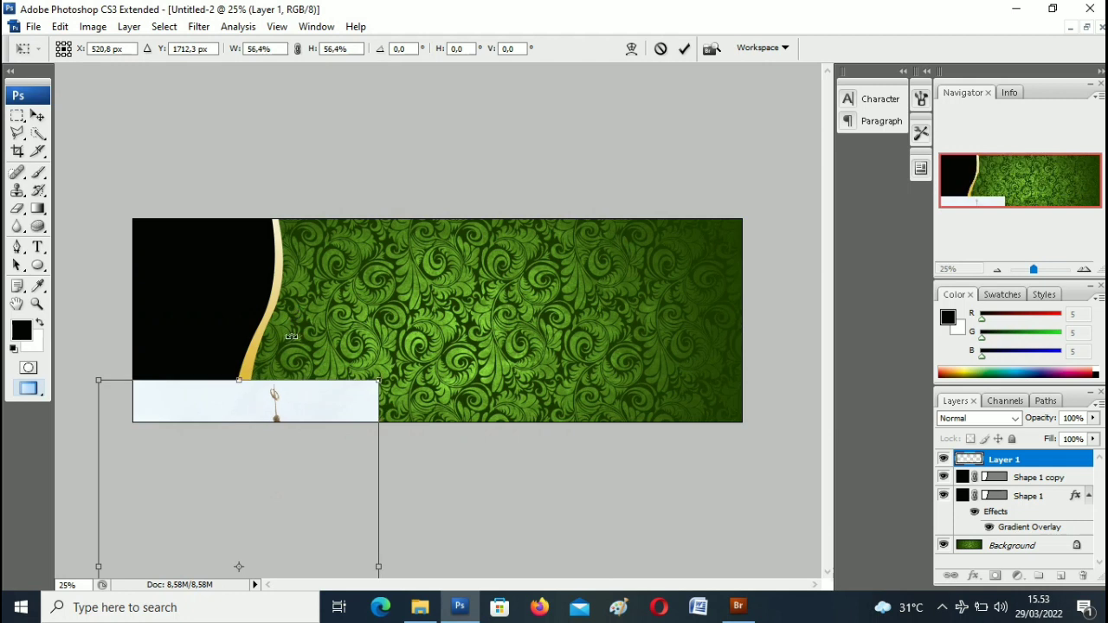
drag(298, 392, 346, 182)
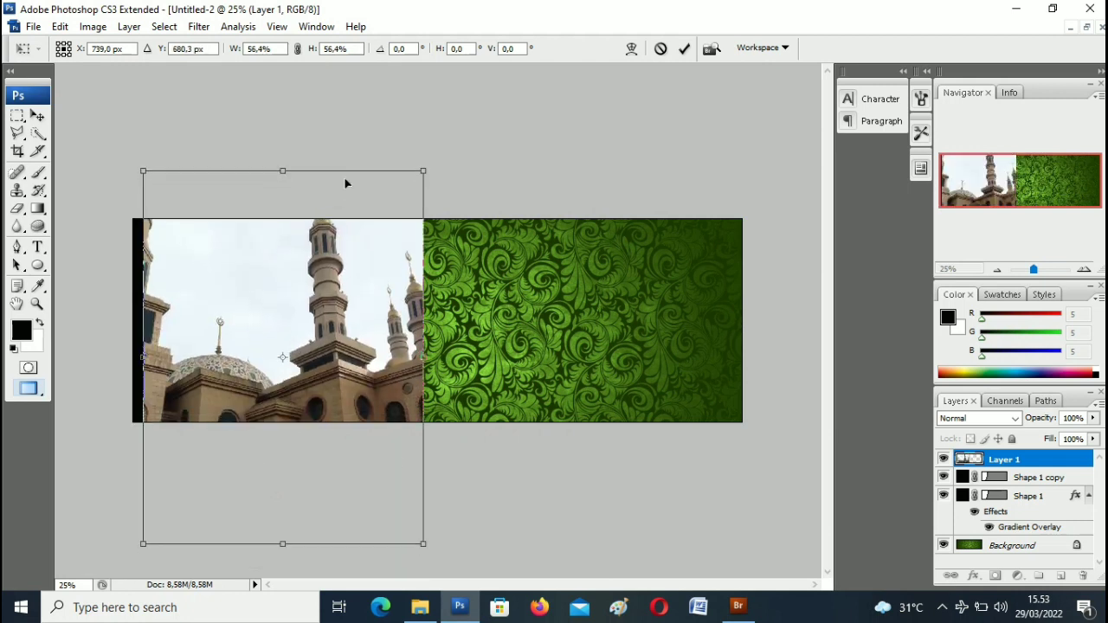
drag(348, 262, 337, 253)
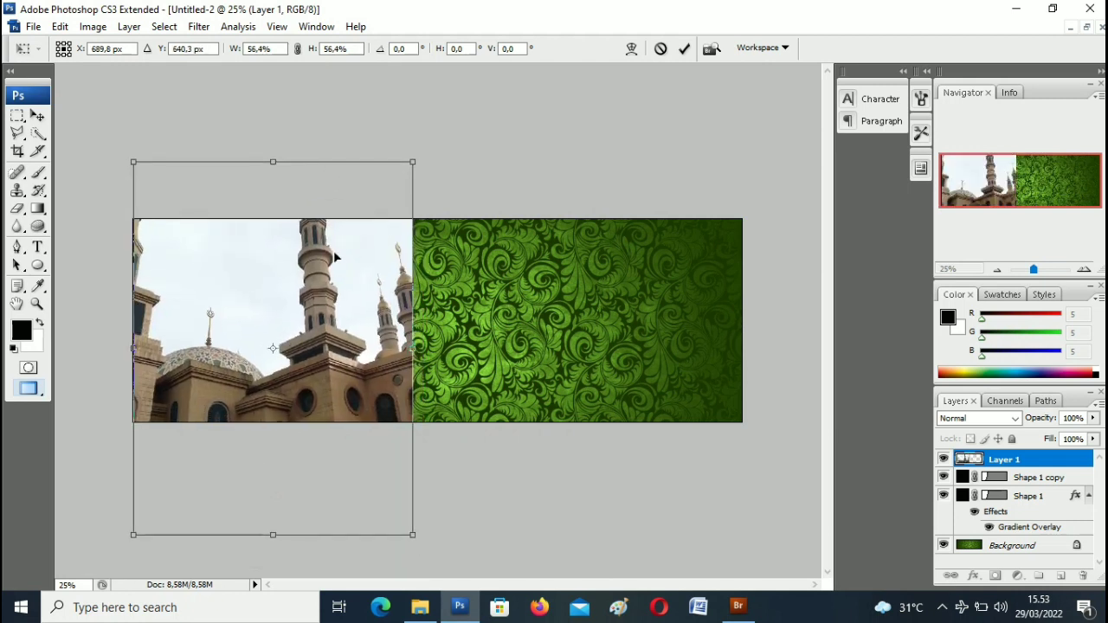
drag(416, 164, 273, 297)
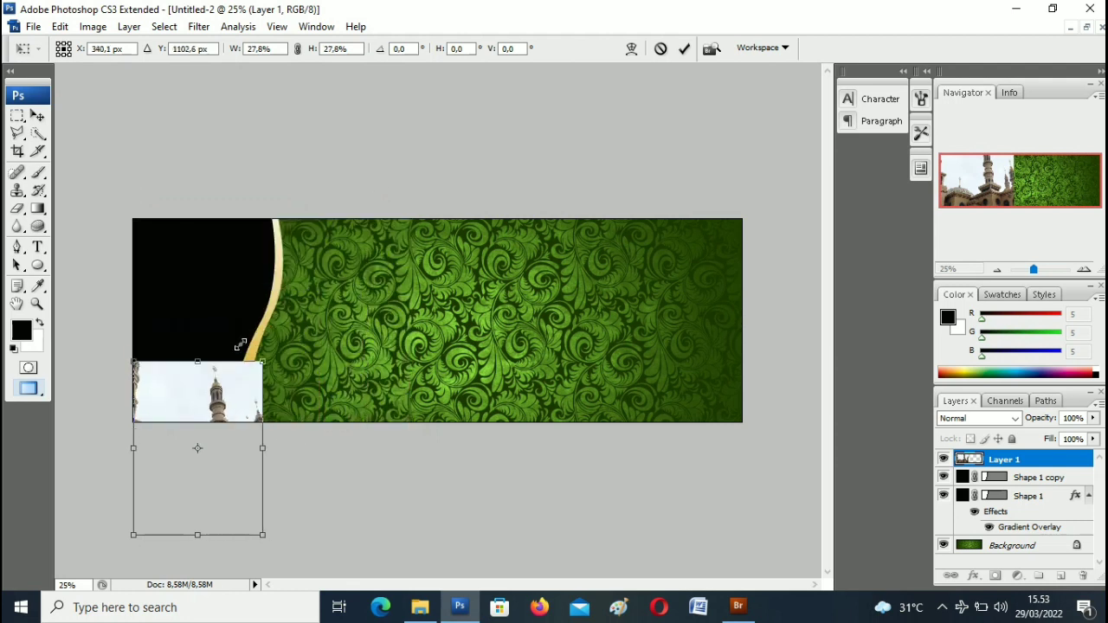
drag(265, 371, 265, 263)
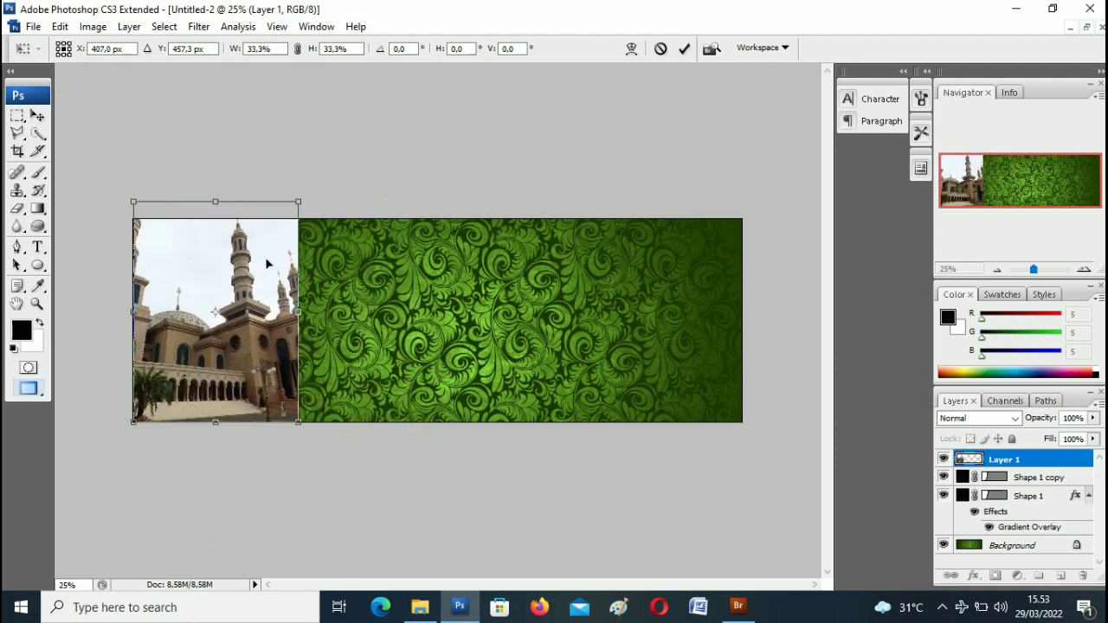
key(Return)
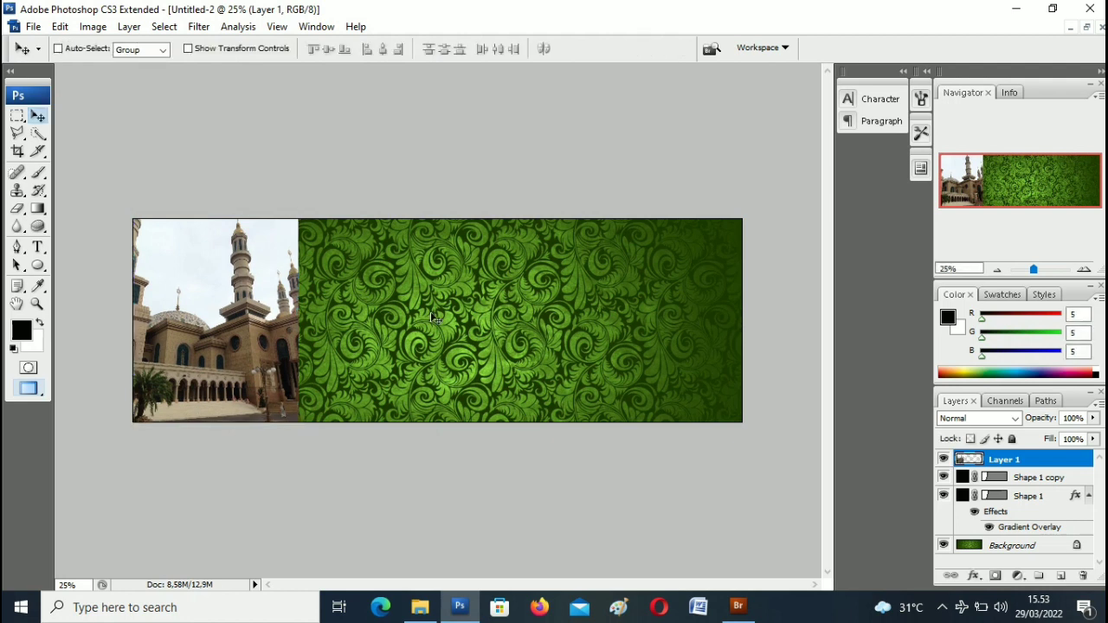
key(ctrl+plus)
key(ctrl+minus)
Make Layer 1 a clipping mask on the black curved shape below it
right_click(1011, 461)
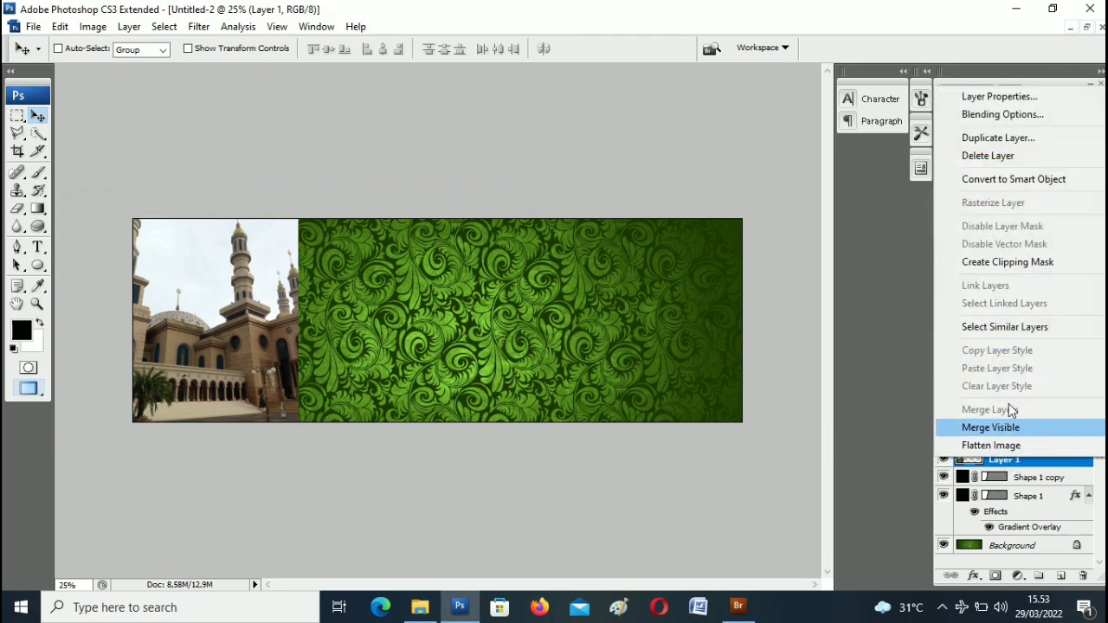
click(1011, 263)
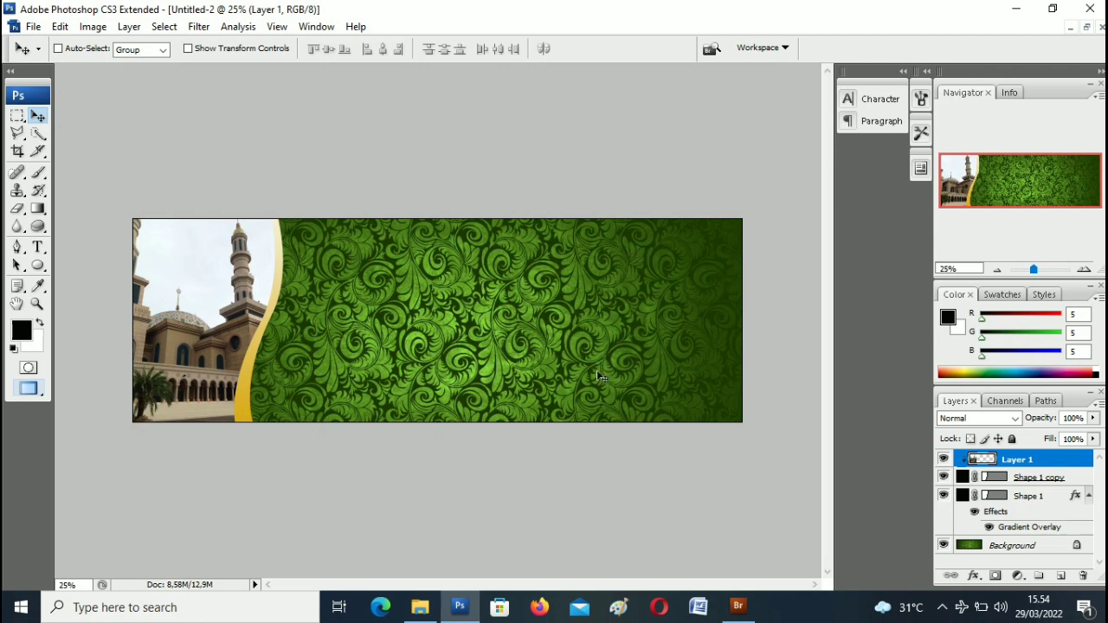
Open the hanging lanterns light-fixture image
click(33, 26)
click(52, 61)
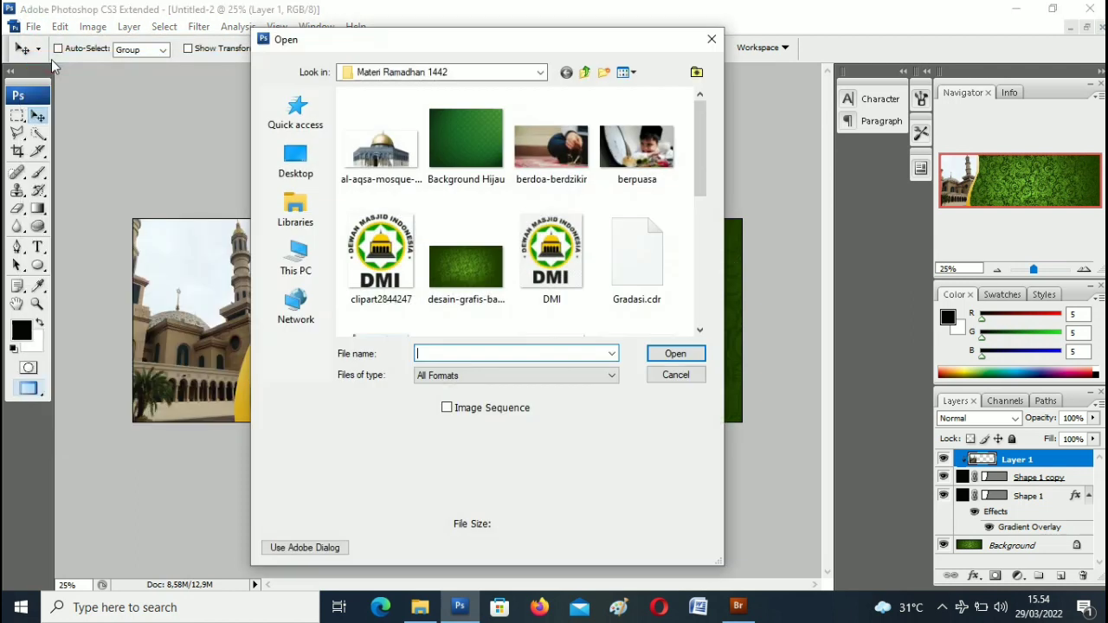
drag(703, 168, 706, 223)
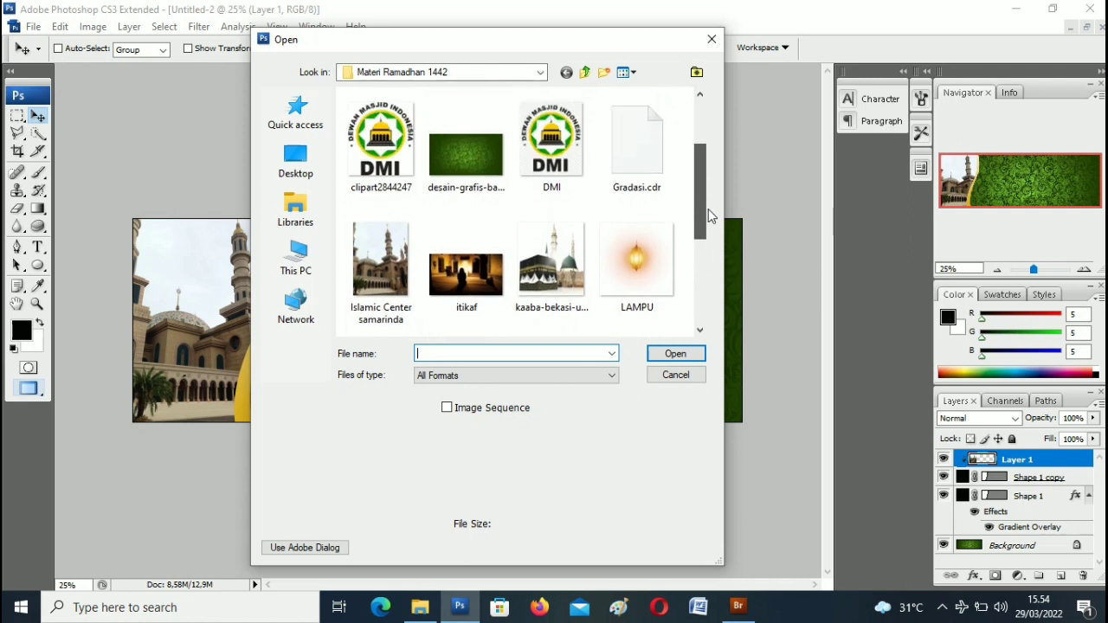
drag(706, 223, 715, 261)
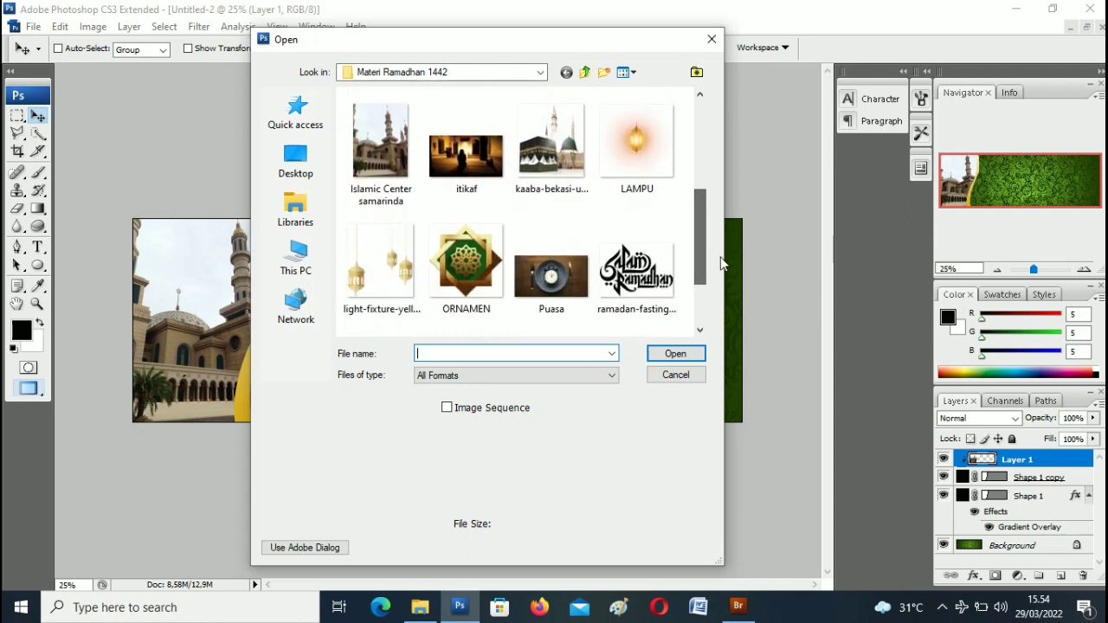
click(391, 253)
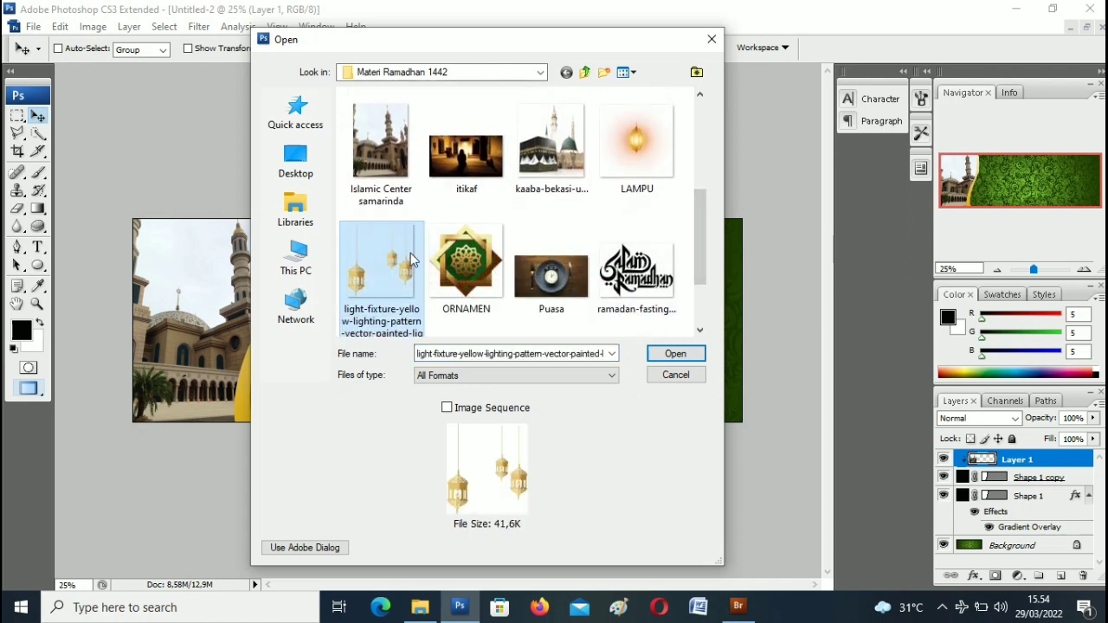
click(676, 353)
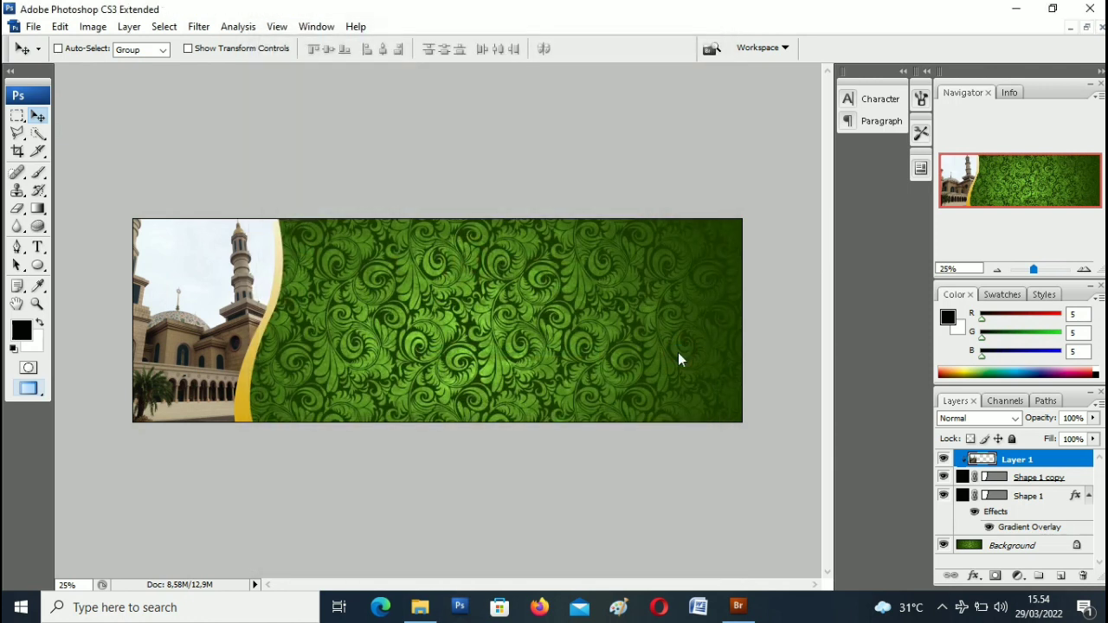
Drag the lanterns into the banner's upper left as Layer 2 and close the source
click(1086, 27)
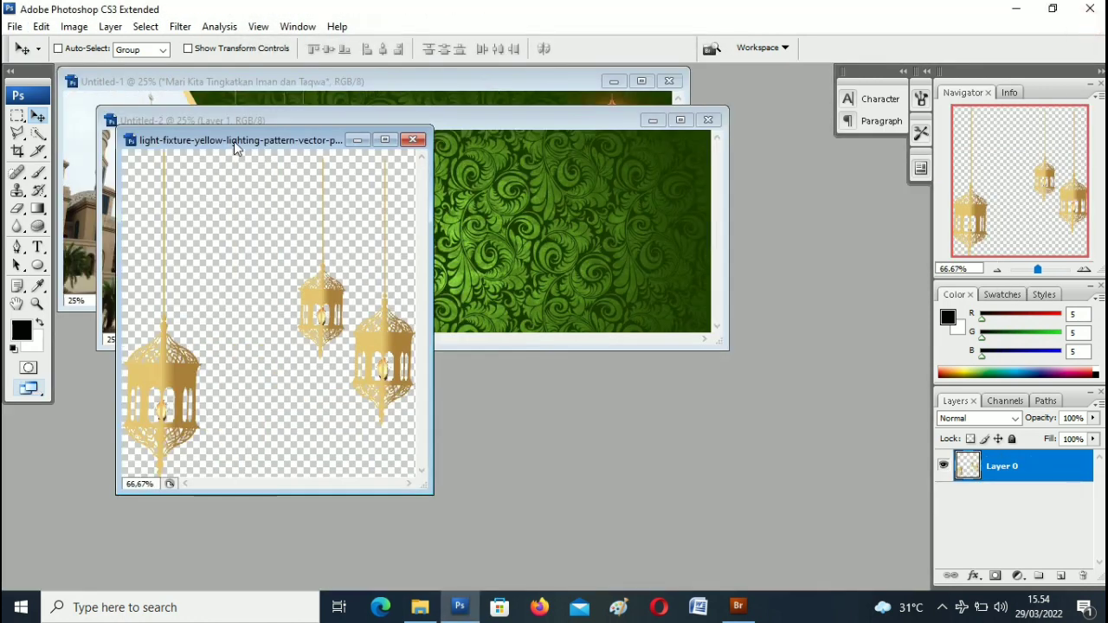
drag(233, 141, 562, 172)
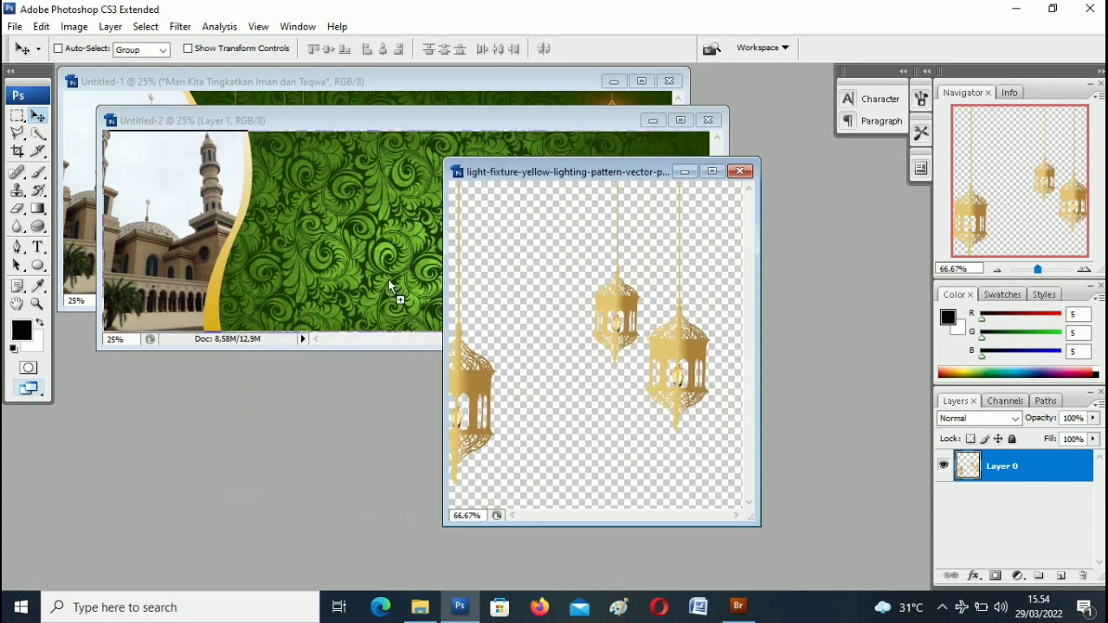
mouse_move(390, 285)
mouse_down()
mouse_move(257, 216)
mouse_move(273, 202)
mouse_up()
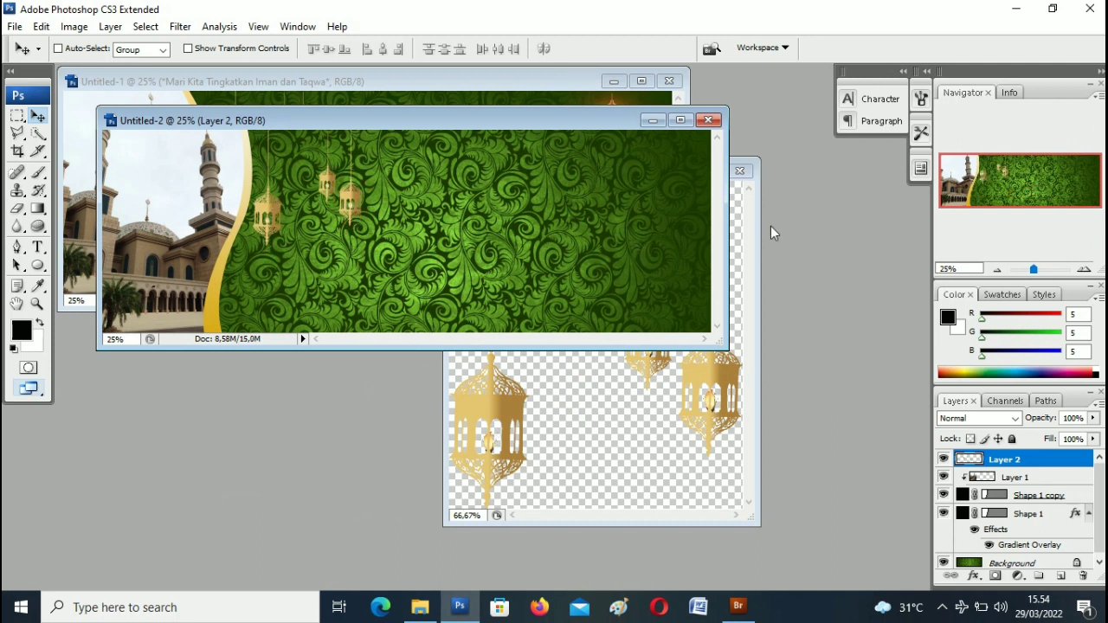
click(755, 194)
click(739, 170)
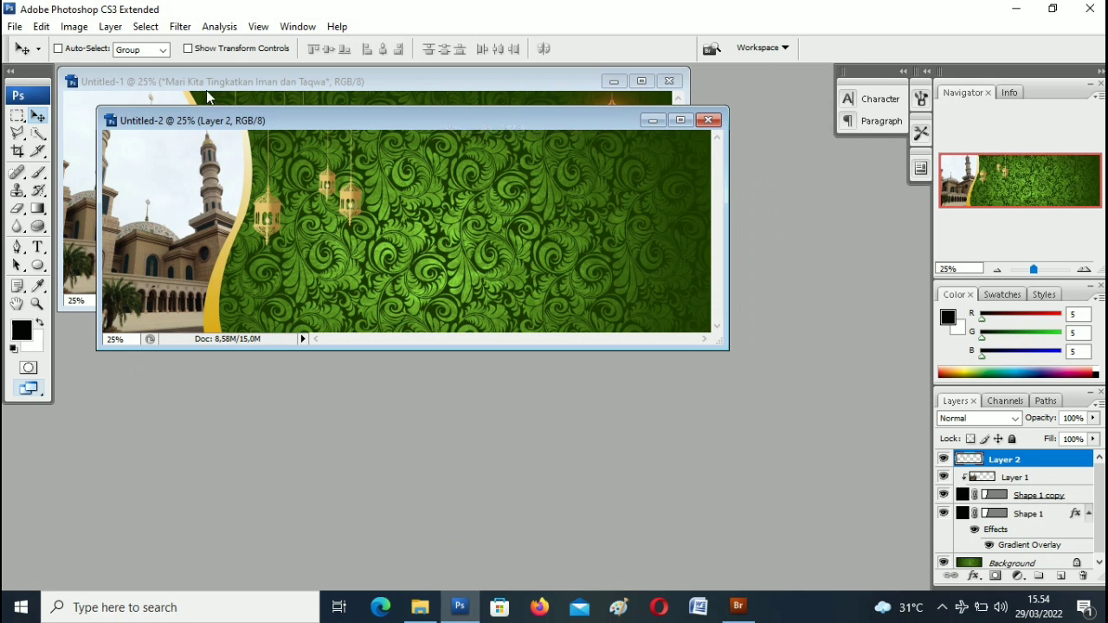
Cancel the File > New dialog without creating a document
click(16, 26)
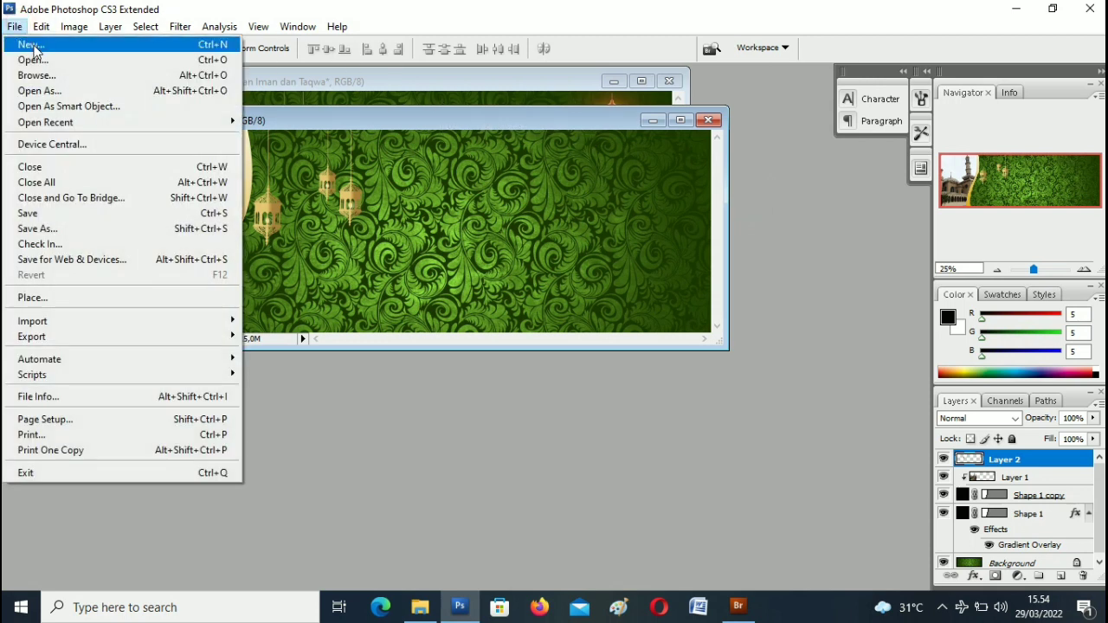
click(33, 48)
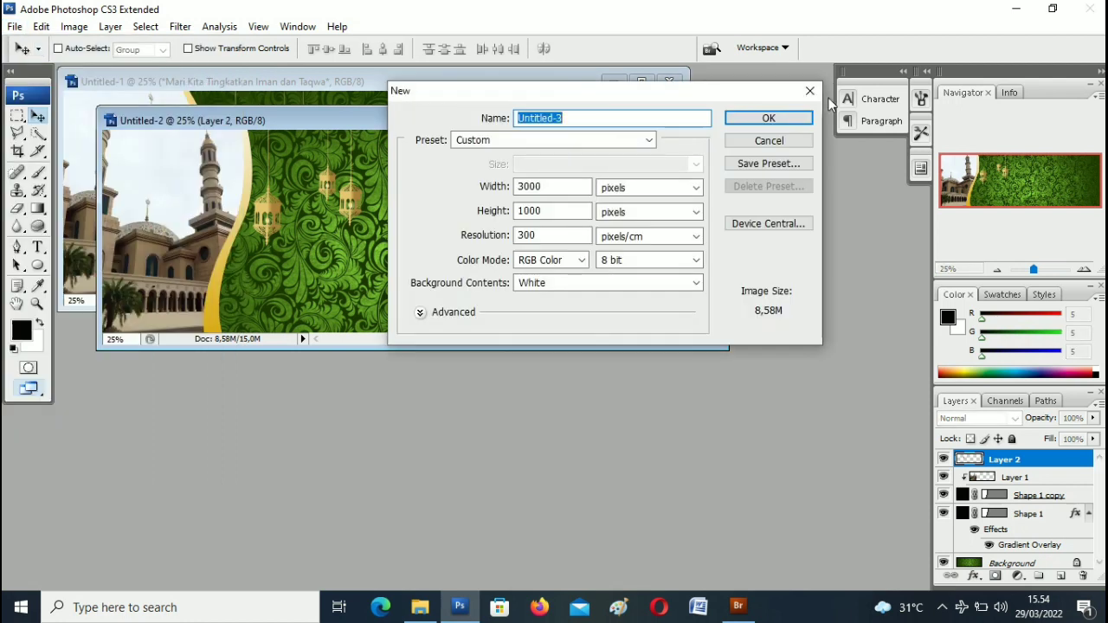
click(816, 91)
Open LAMPU.png, drag its lantern to the banner's right end, and maximize Untitled-2
click(14, 26)
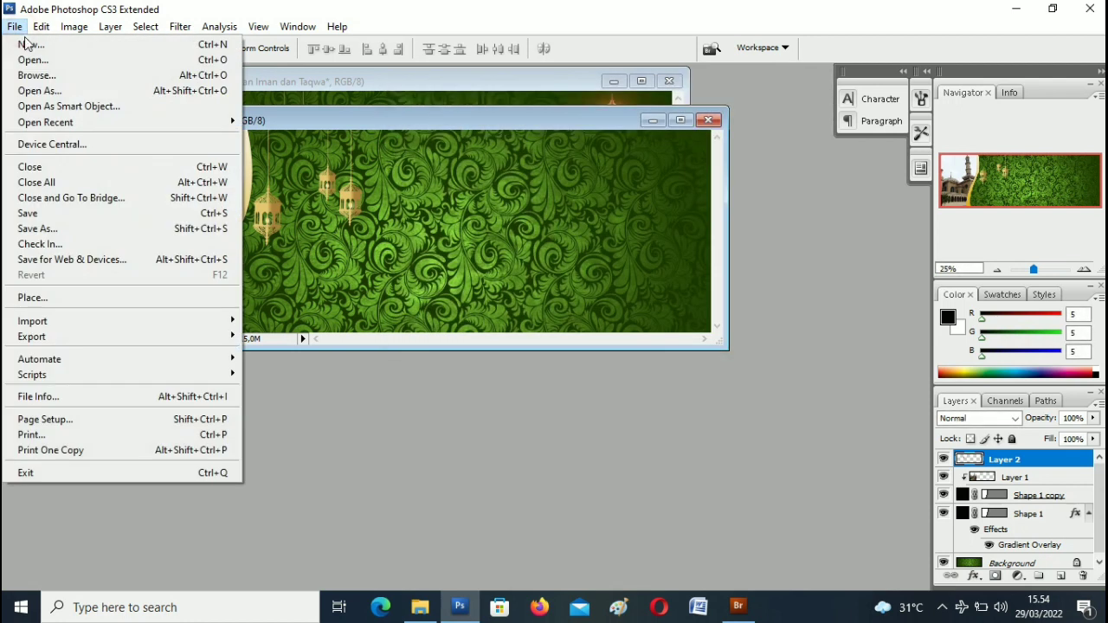
click(33, 60)
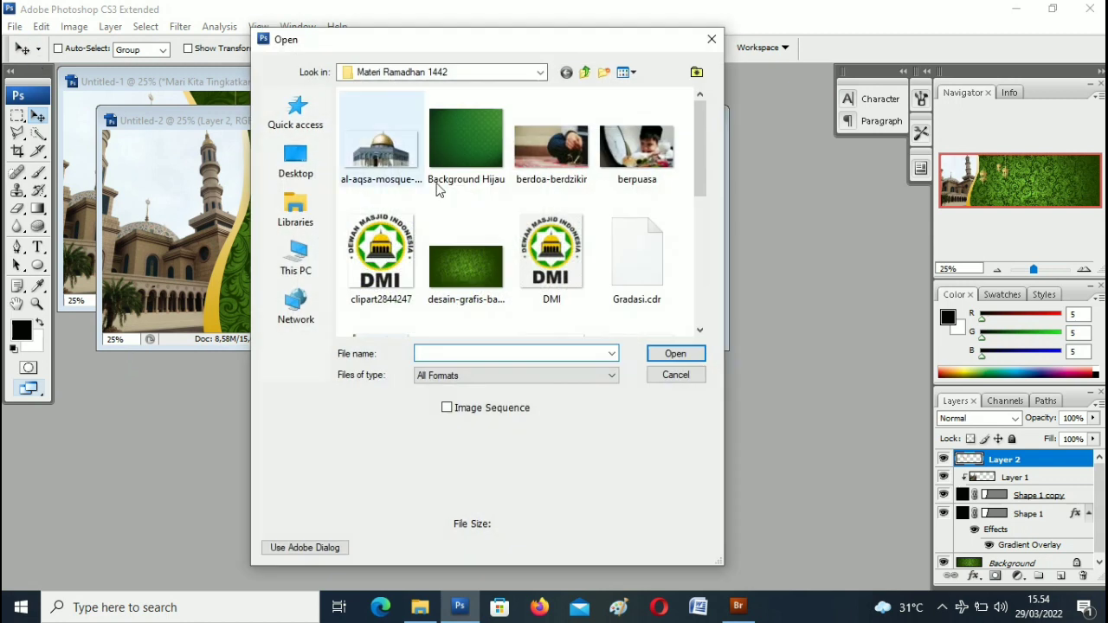
drag(697, 166, 684, 237)
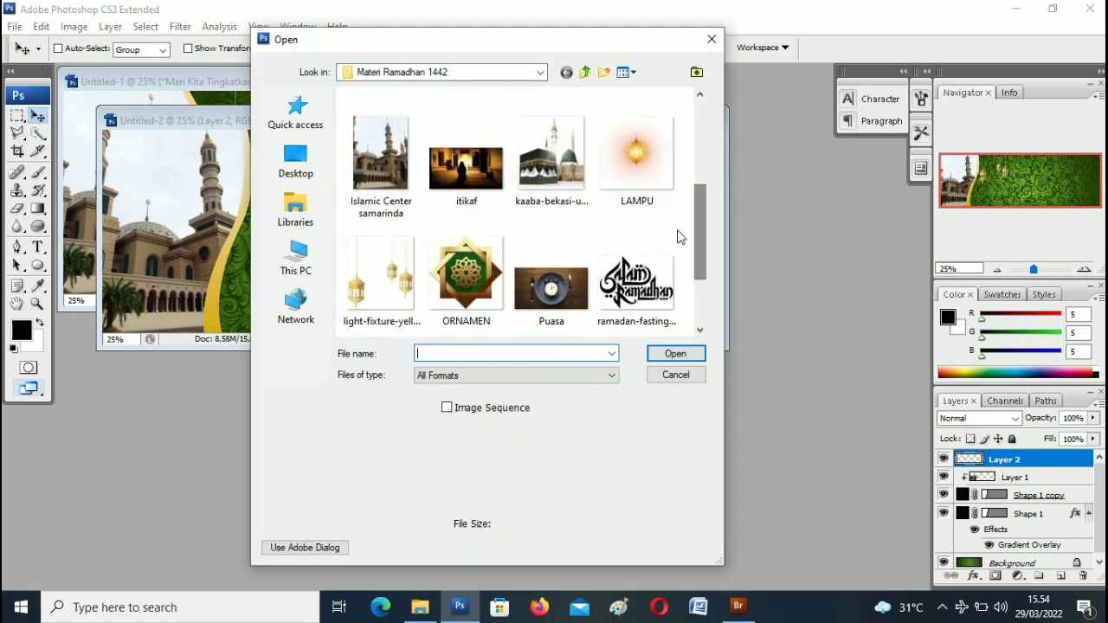
click(636, 187)
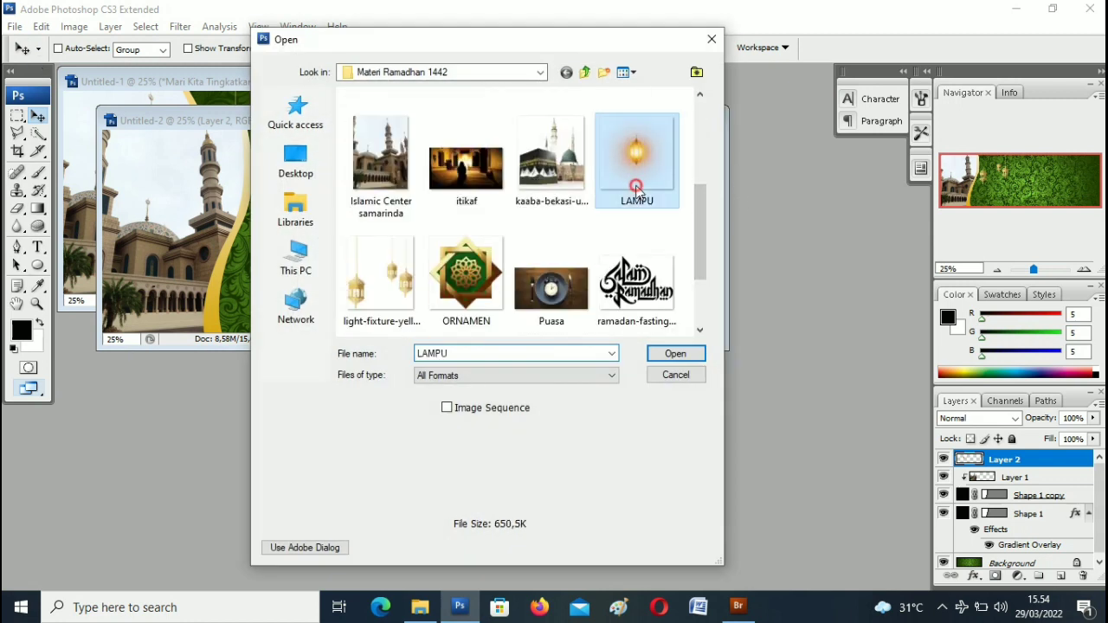
click(688, 353)
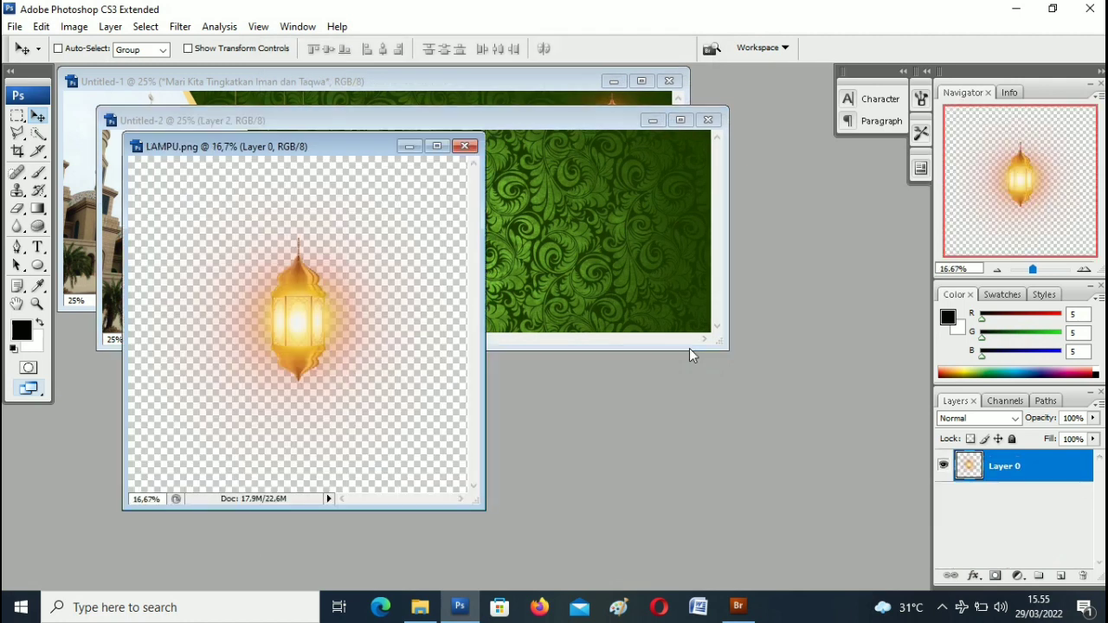
mouse_move(320, 334)
mouse_down()
mouse_move(587, 259)
mouse_move(668, 260)
mouse_up()
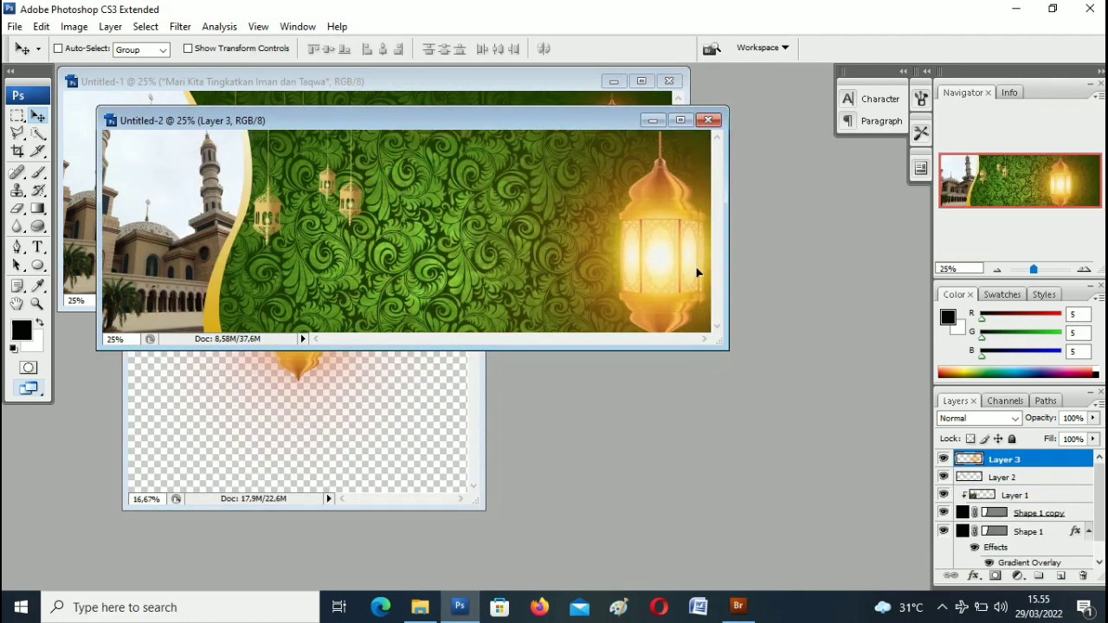
click(680, 121)
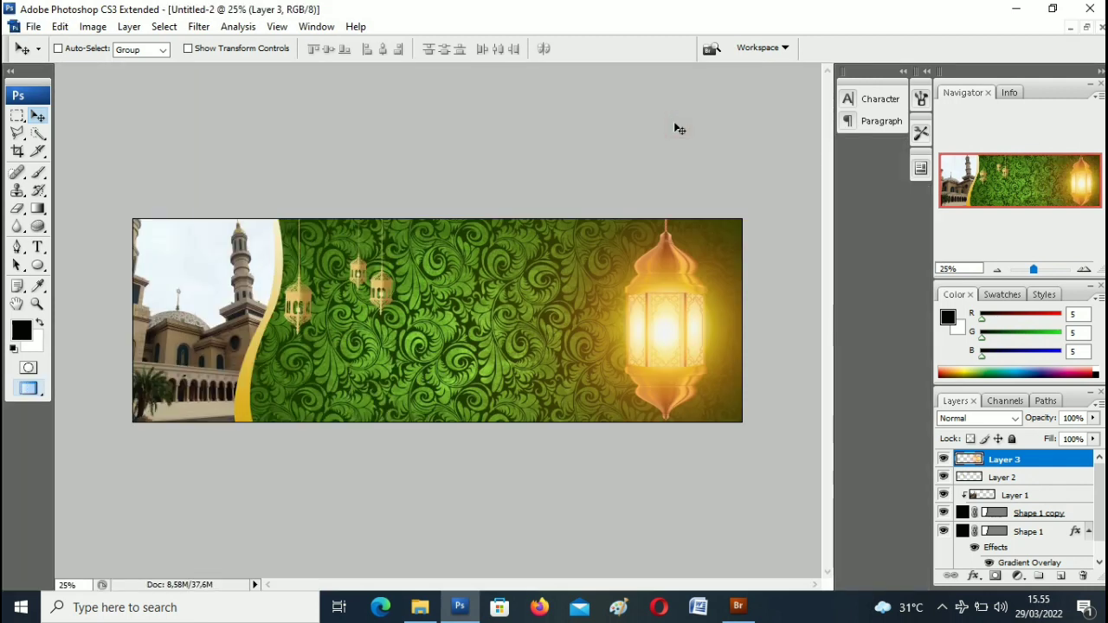
Scale the LAMPU lantern to 25.4% and place it in the banner's top-right corner
key(ctrl+t)
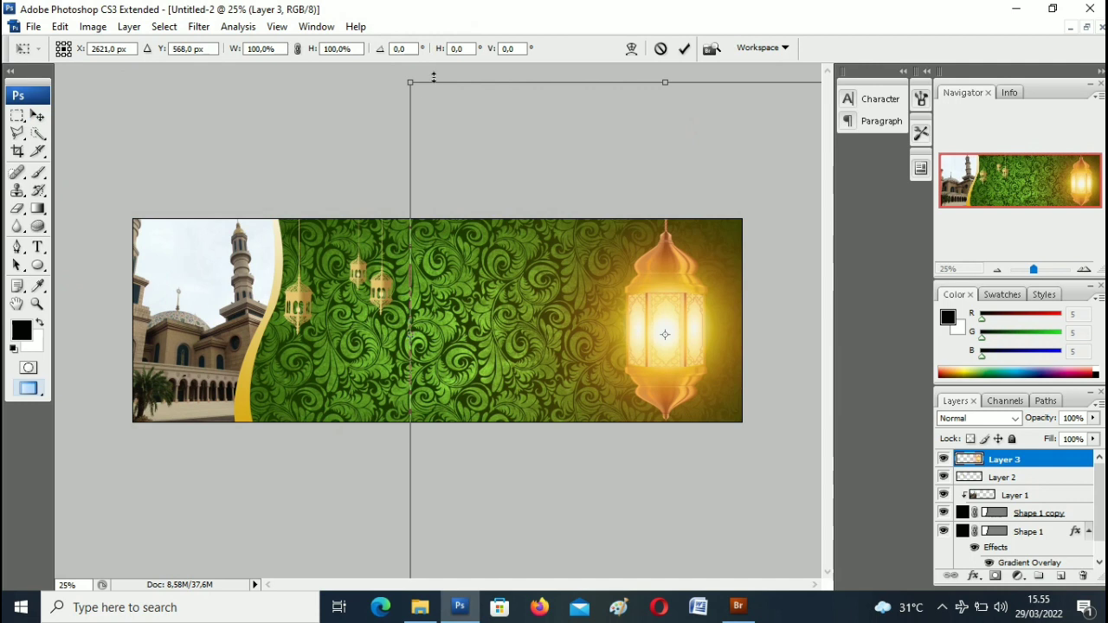
drag(410, 86, 678, 346)
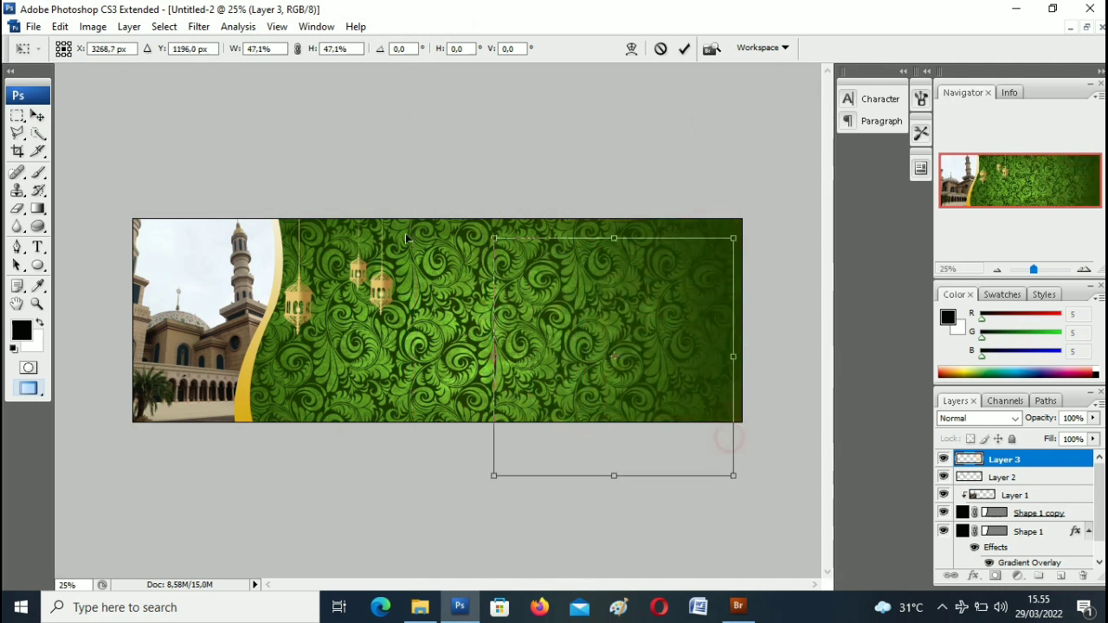
drag(540, 520, 393, 223)
drag(345, 129, 442, 246)
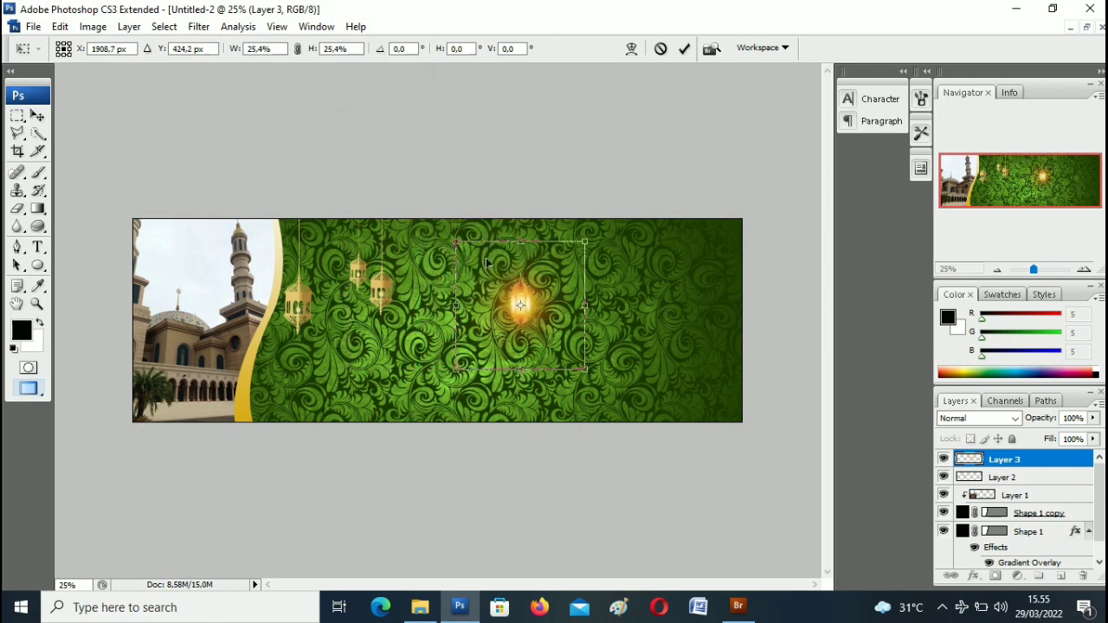
mouse_move(523, 284)
mouse_down()
mouse_move(720, 249)
mouse_move(724, 233)
mouse_move(715, 236)
mouse_up()
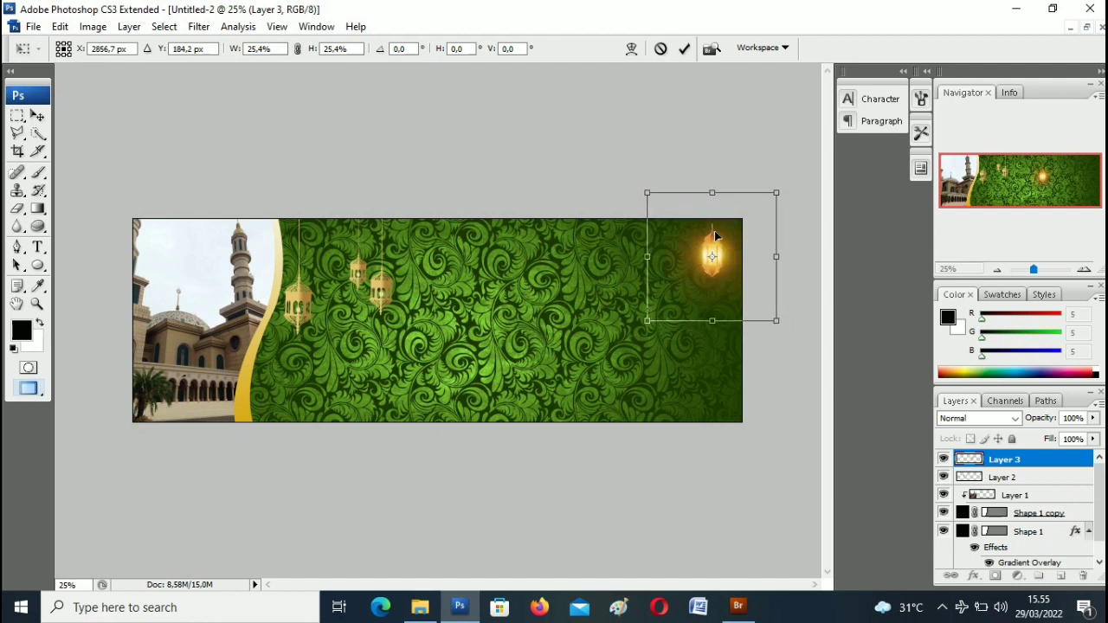
key(Return)
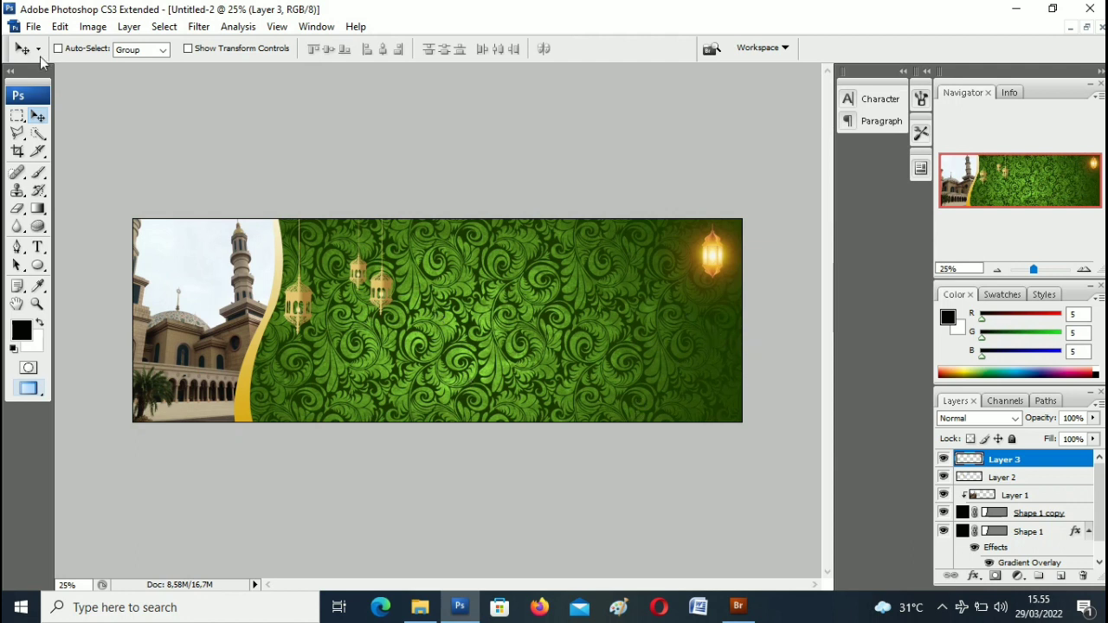
Open the al-aqsa Dome of the Rock mosque image
click(33, 26)
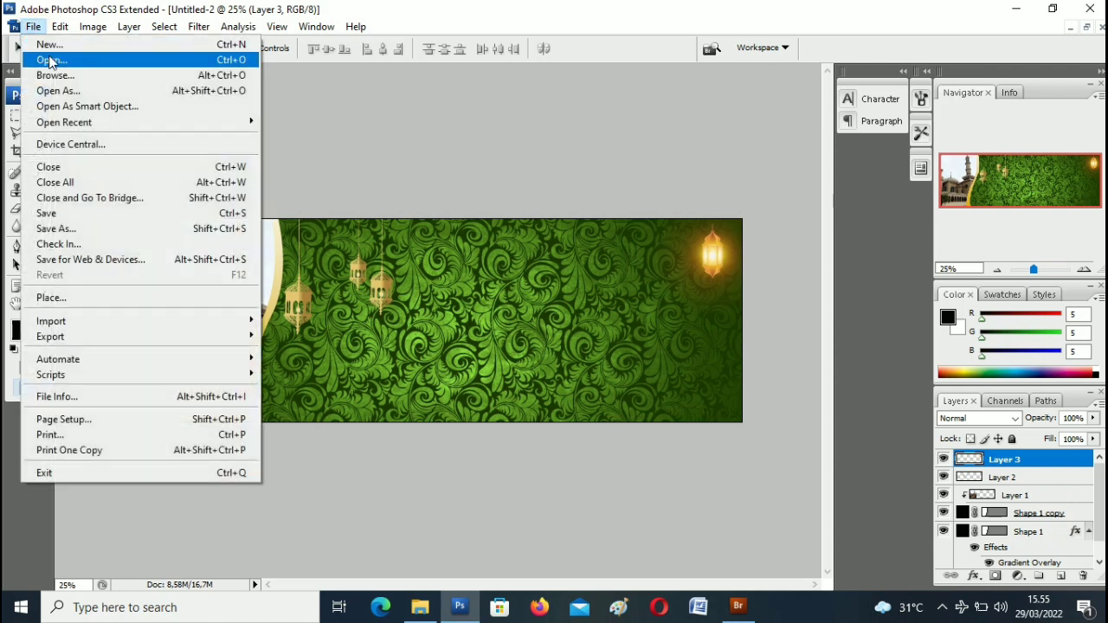
click(48, 56)
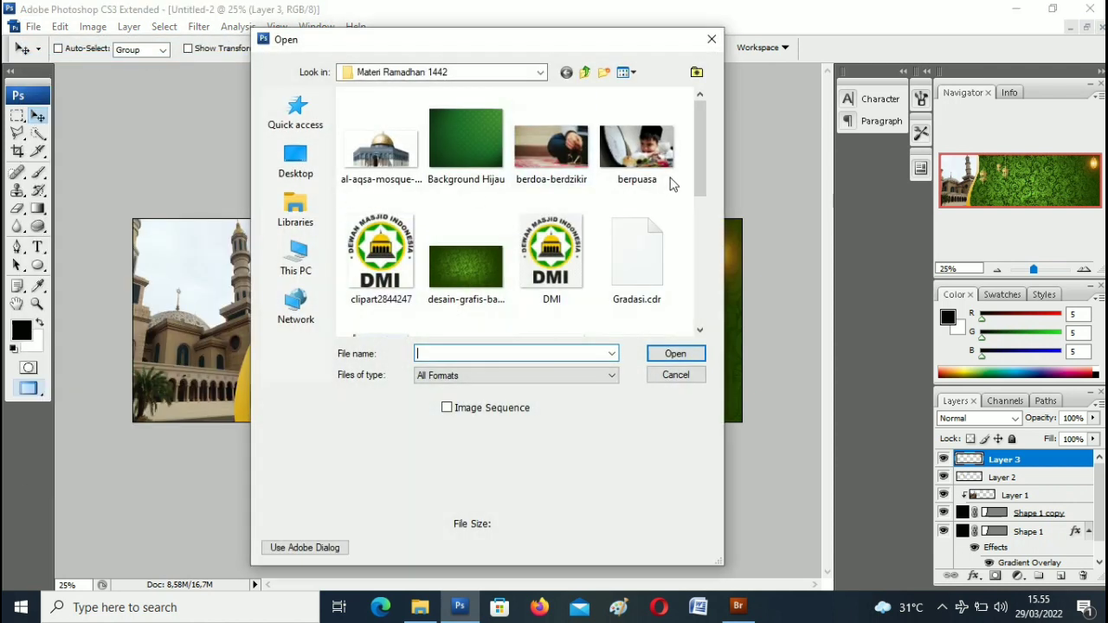
click(389, 160)
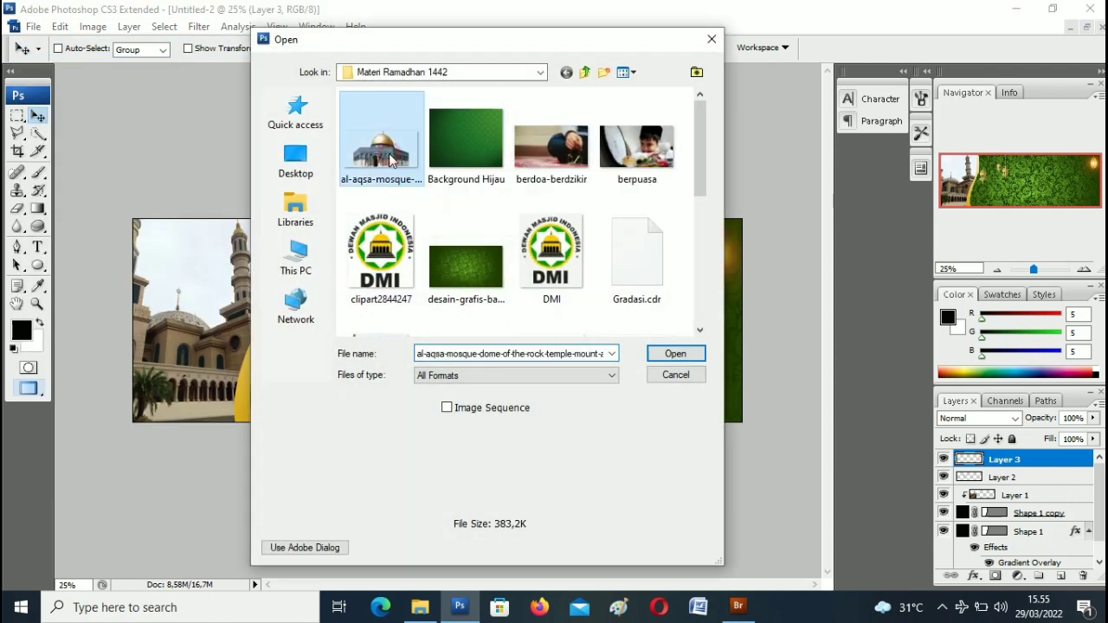
click(675, 352)
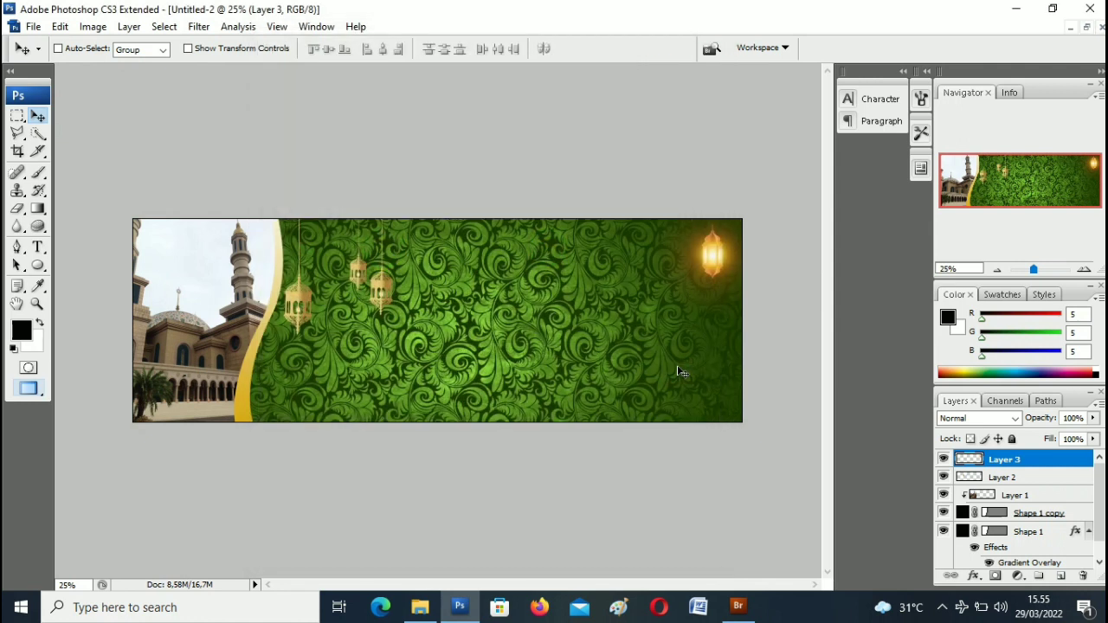
click(33, 26)
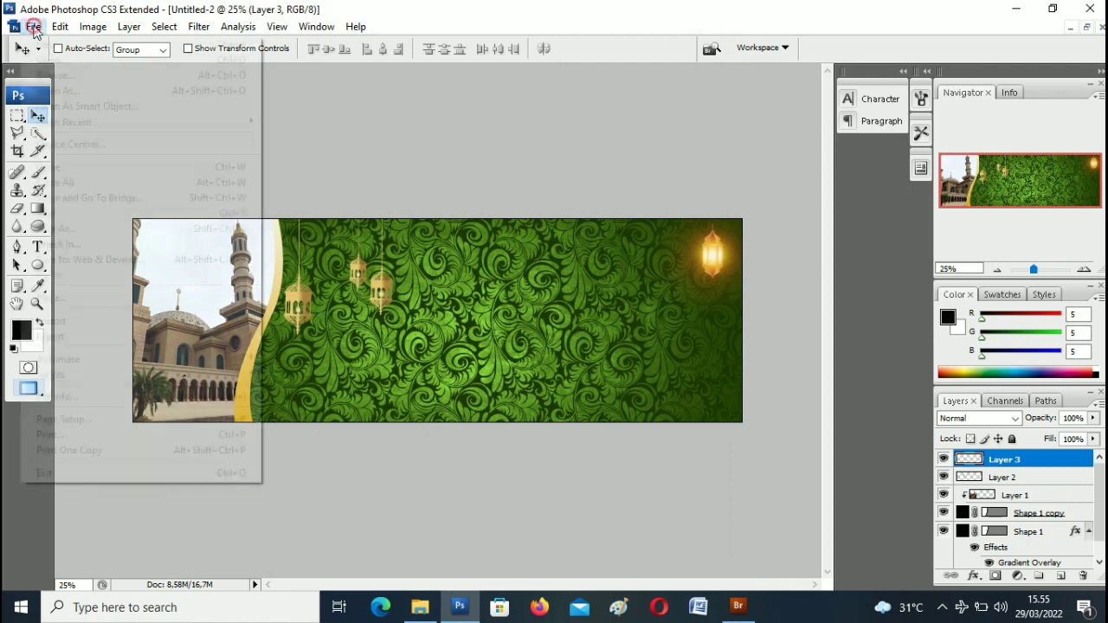
click(59, 72)
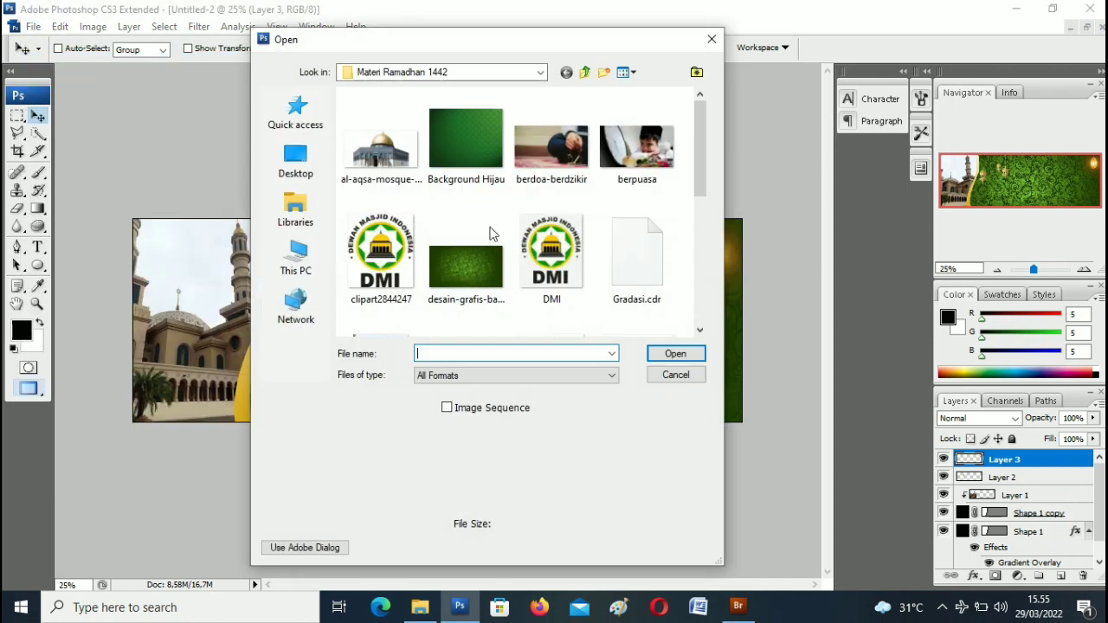
click(390, 162)
double_click(389, 163)
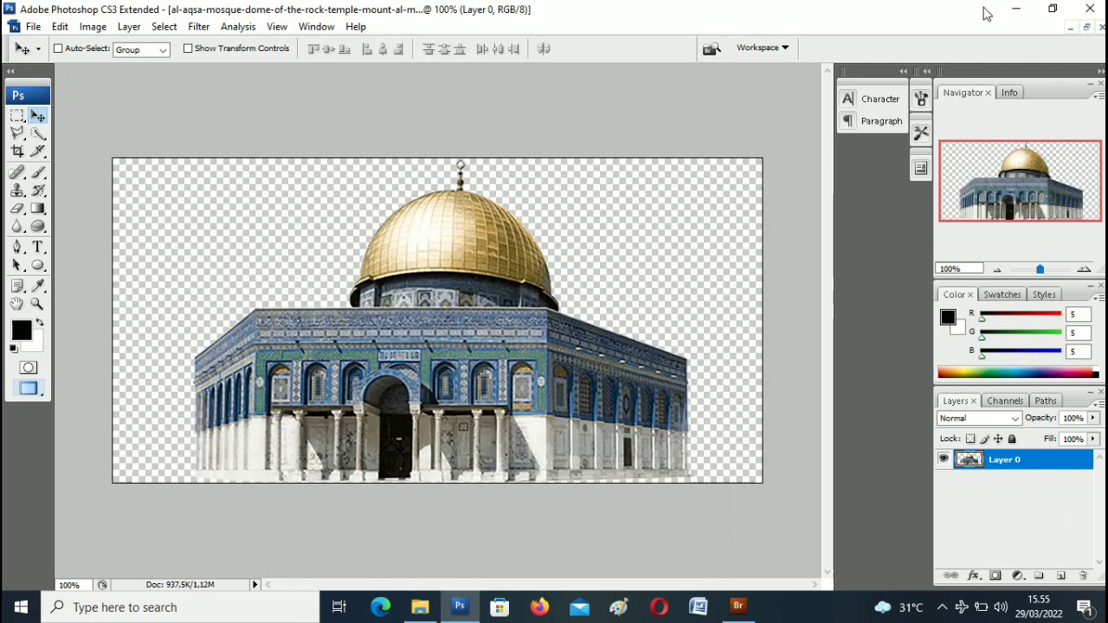
Drag the mosque into the banner's lower-right corner as Layer 4
click(1086, 27)
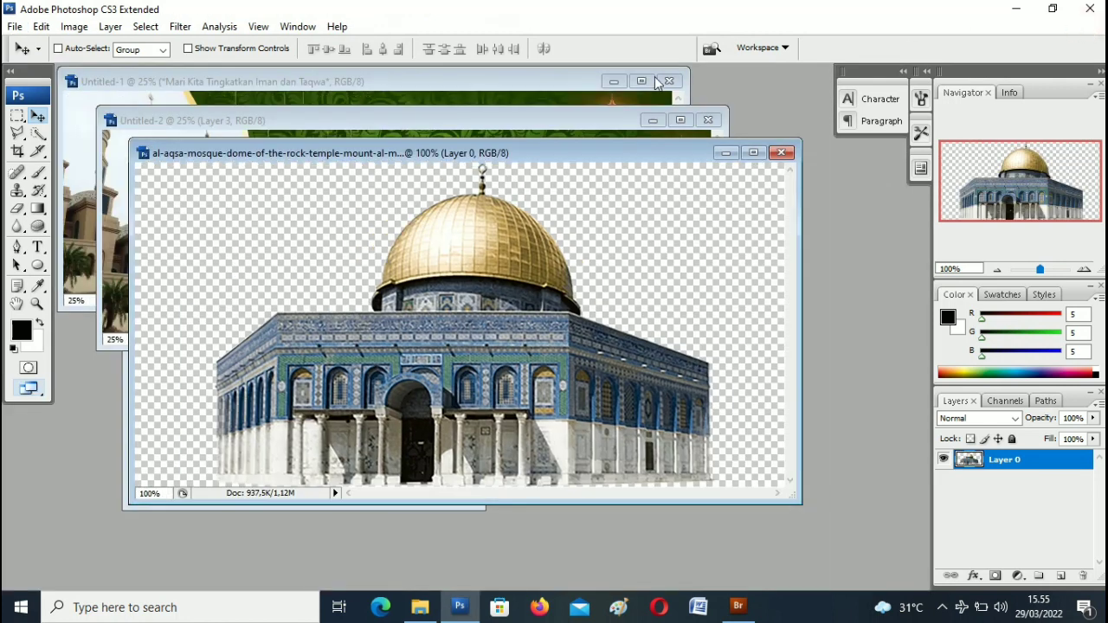
drag(618, 156, 823, 229)
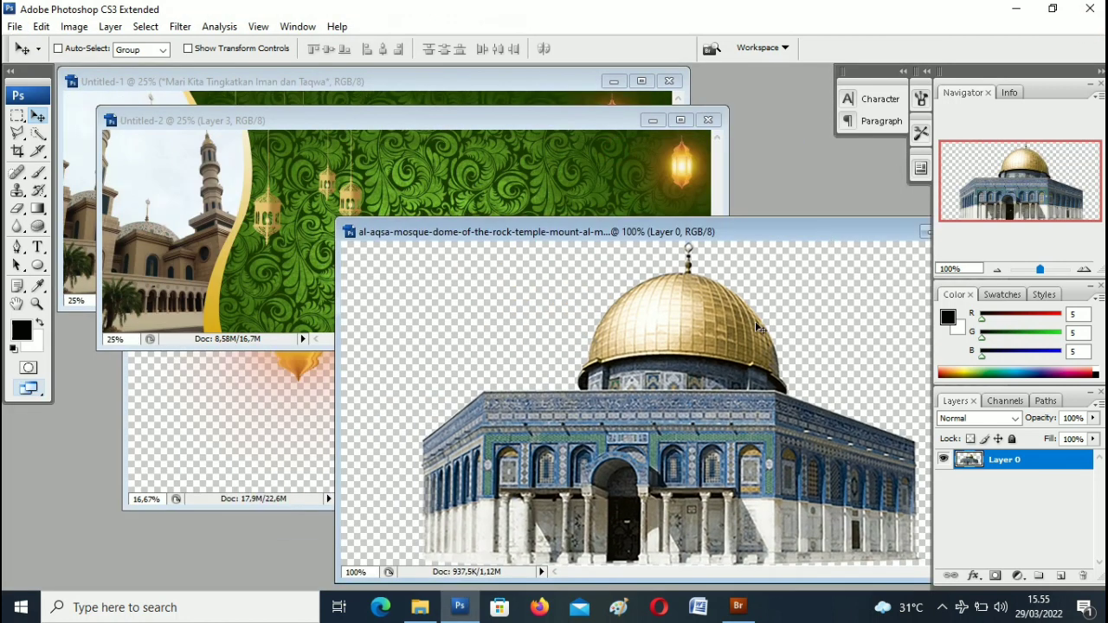
mouse_move(755, 321)
mouse_down()
mouse_move(525, 166)
mouse_move(662, 275)
mouse_up()
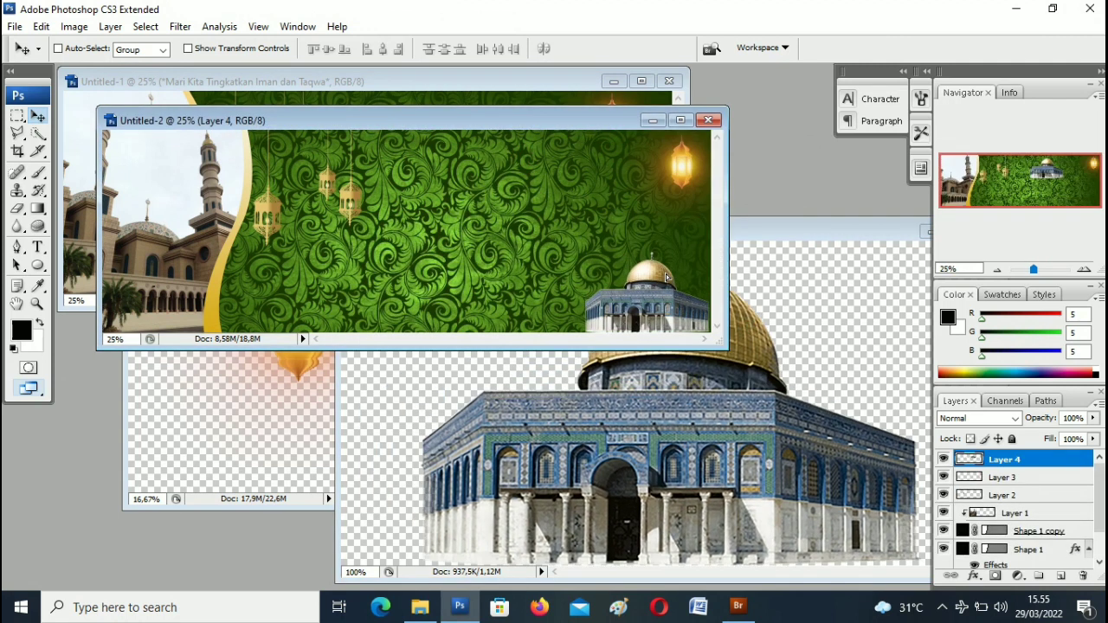
Enlarge the dome mosque to about 128% and maximize the banner window
key(ctrl+t)
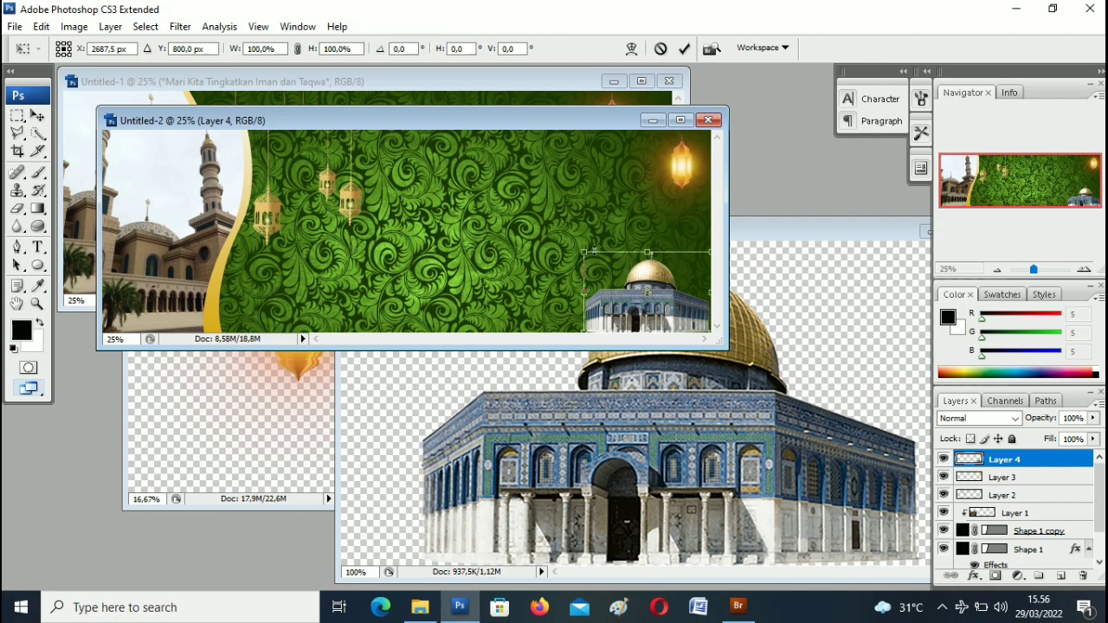
drag(585, 248, 549, 237)
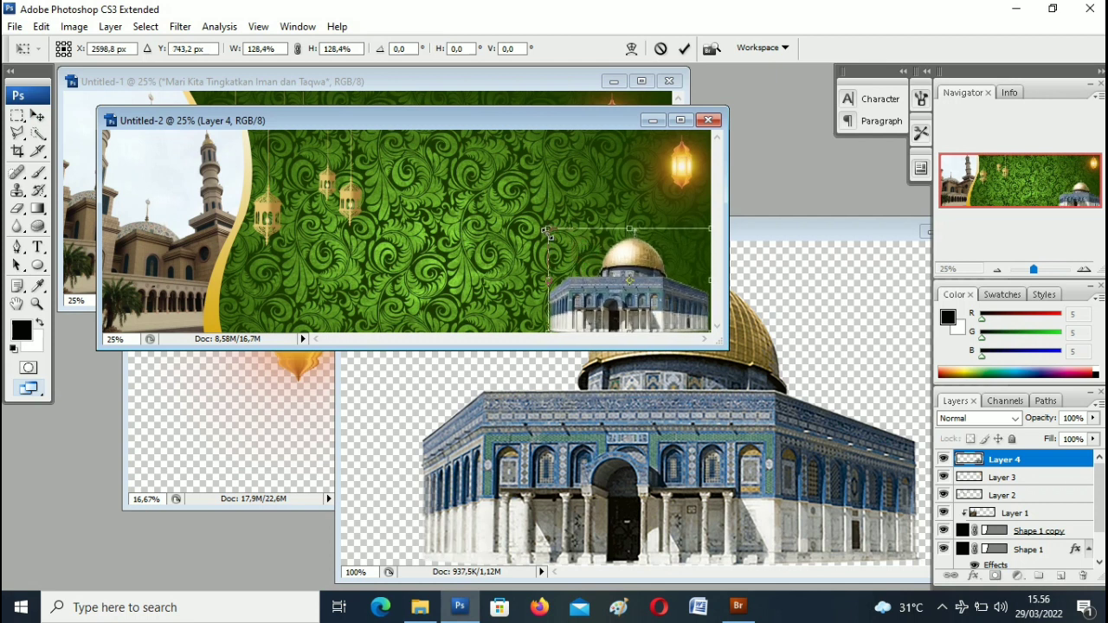
key(Return)
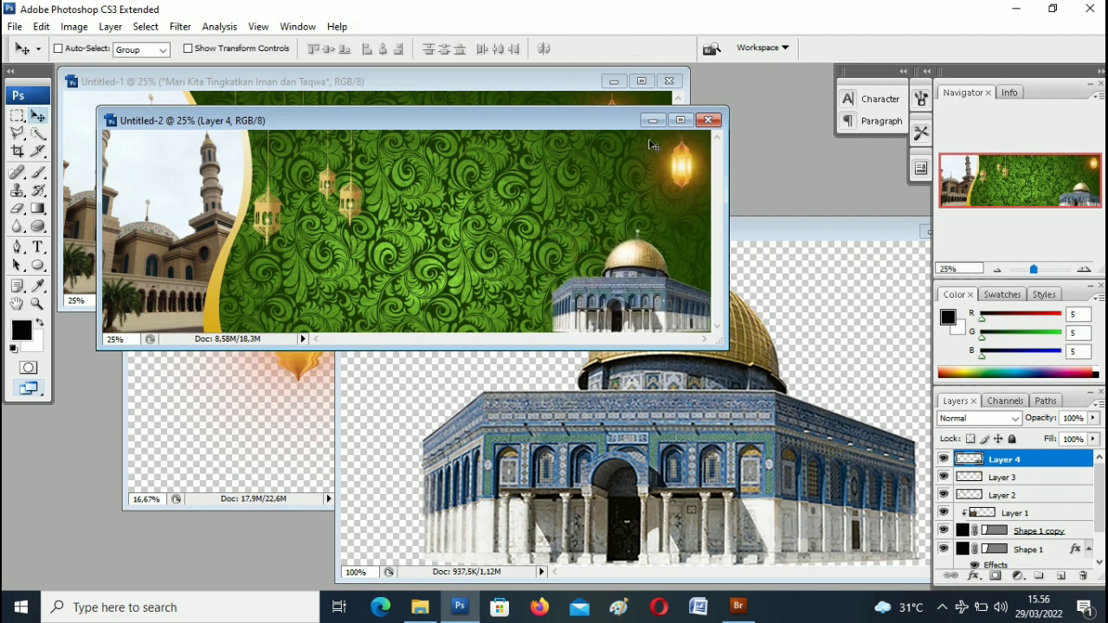
drag(795, 229, 452, 178)
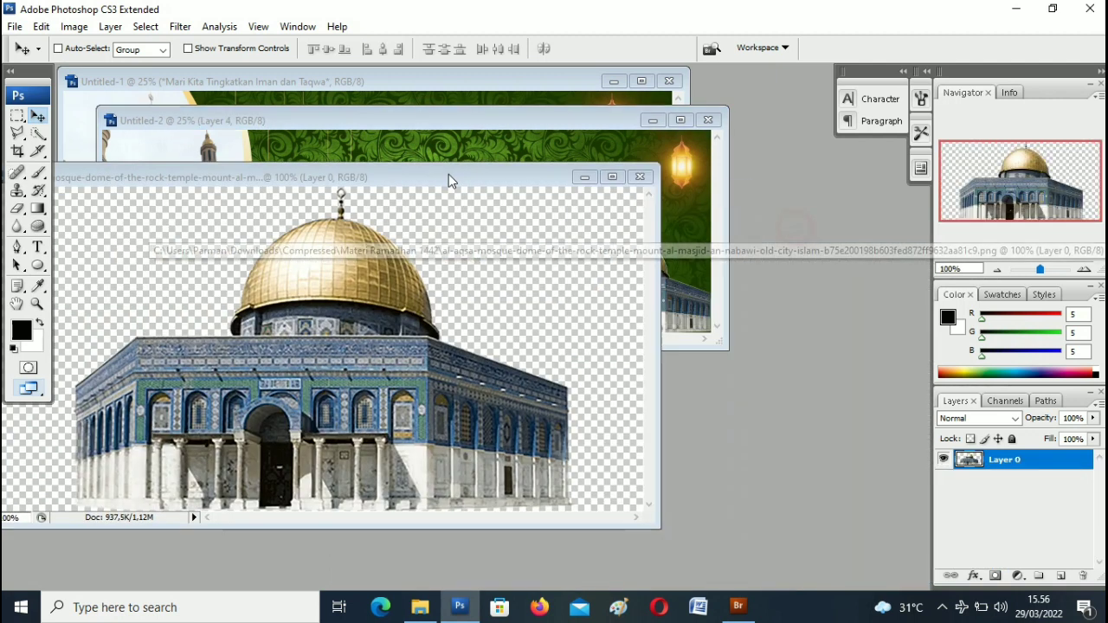
click(679, 120)
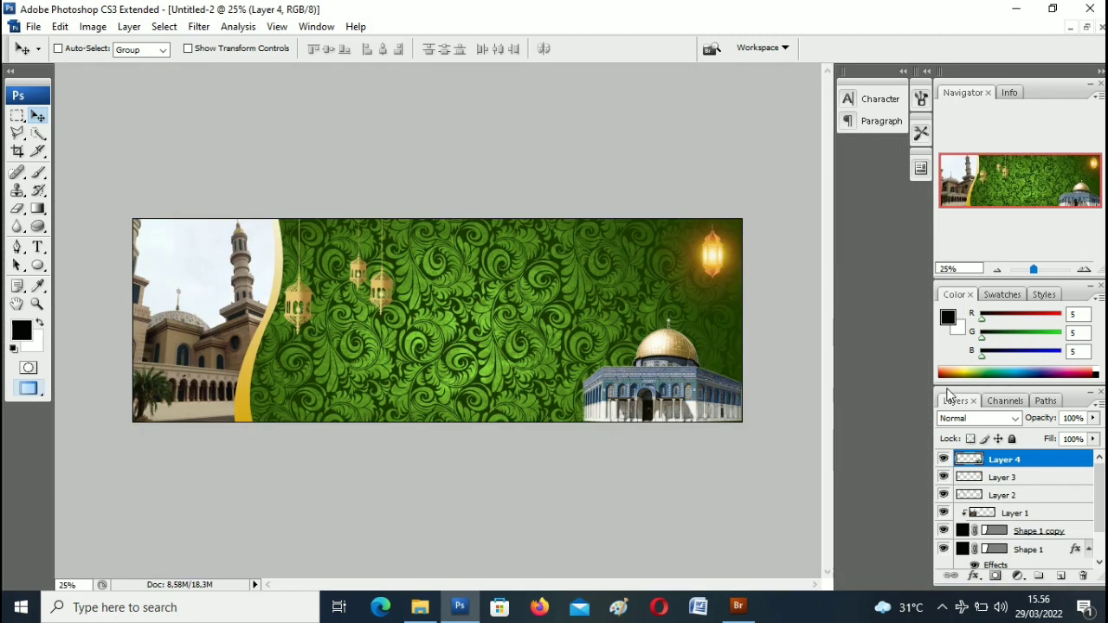
Lower Layer 4's opacity to 42%
click(1095, 420)
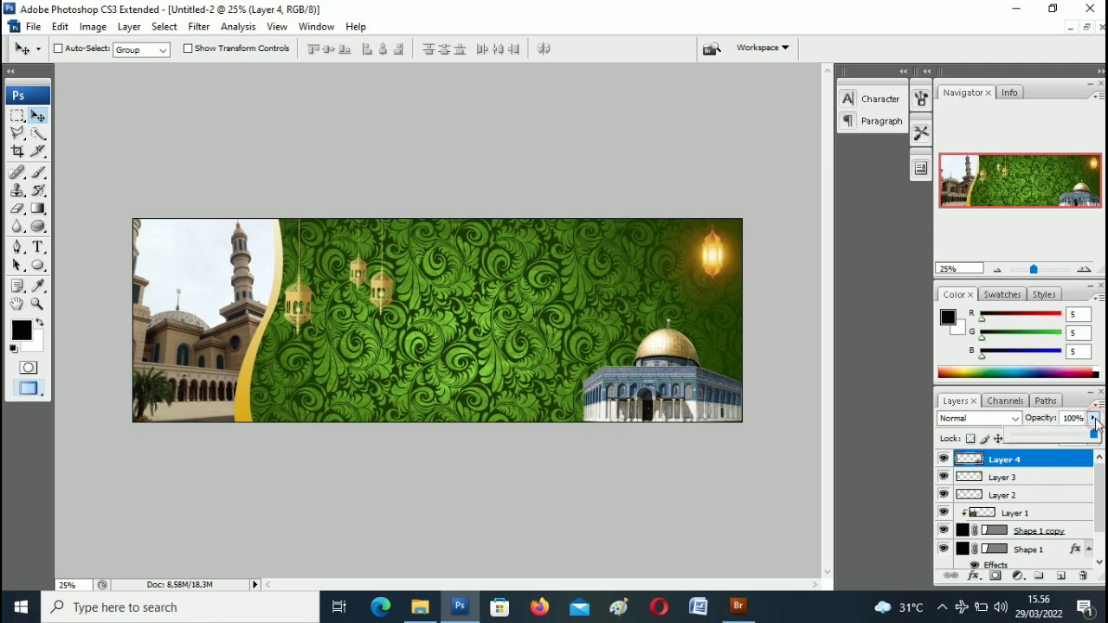
drag(1094, 436, 1057, 433)
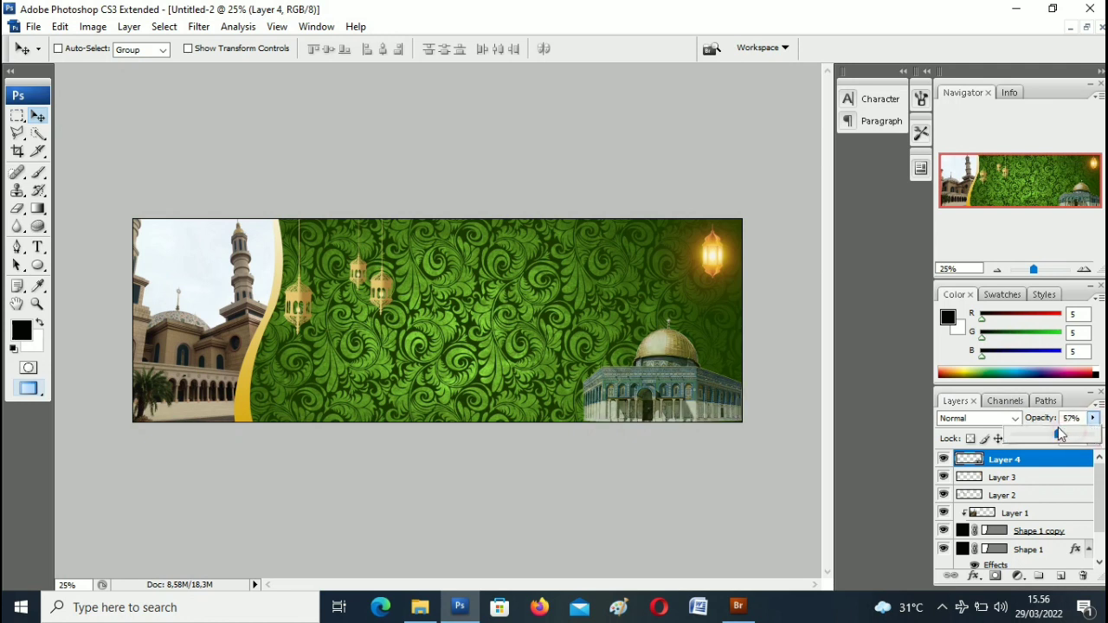
click(1053, 433)
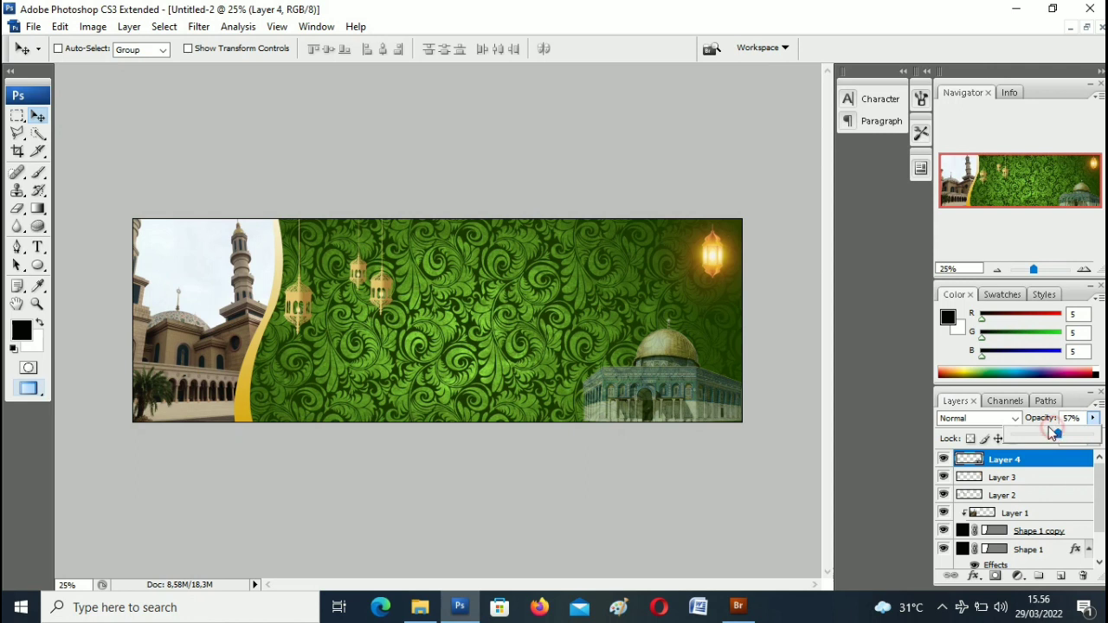
drag(1058, 435, 1047, 437)
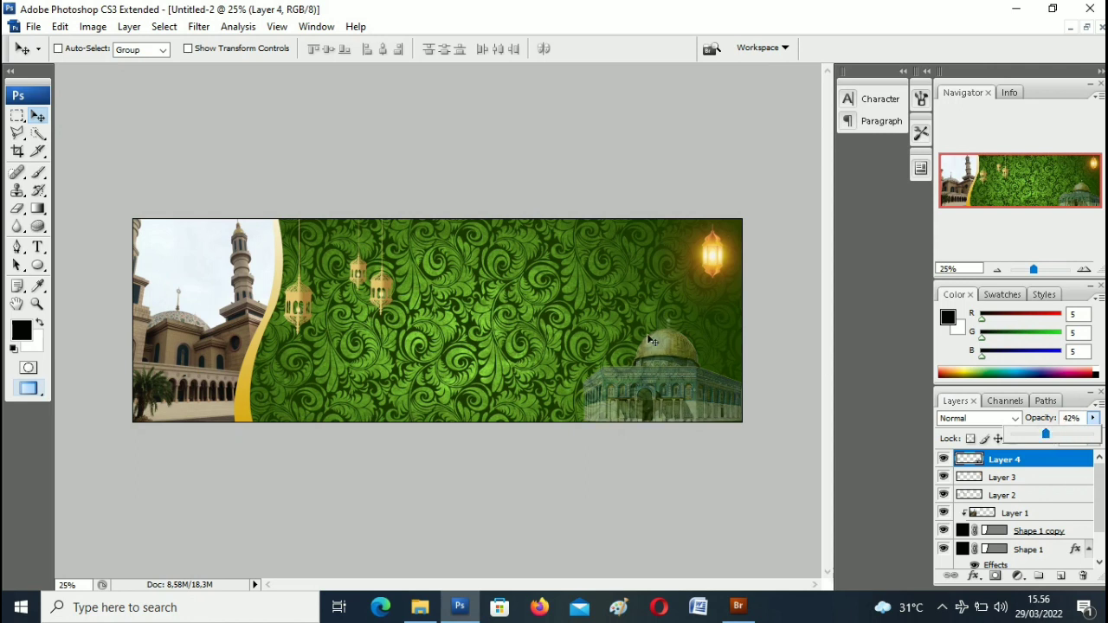
Start a text layer on the banner set to Brush Script Std, 14 pt, white
click(36, 251)
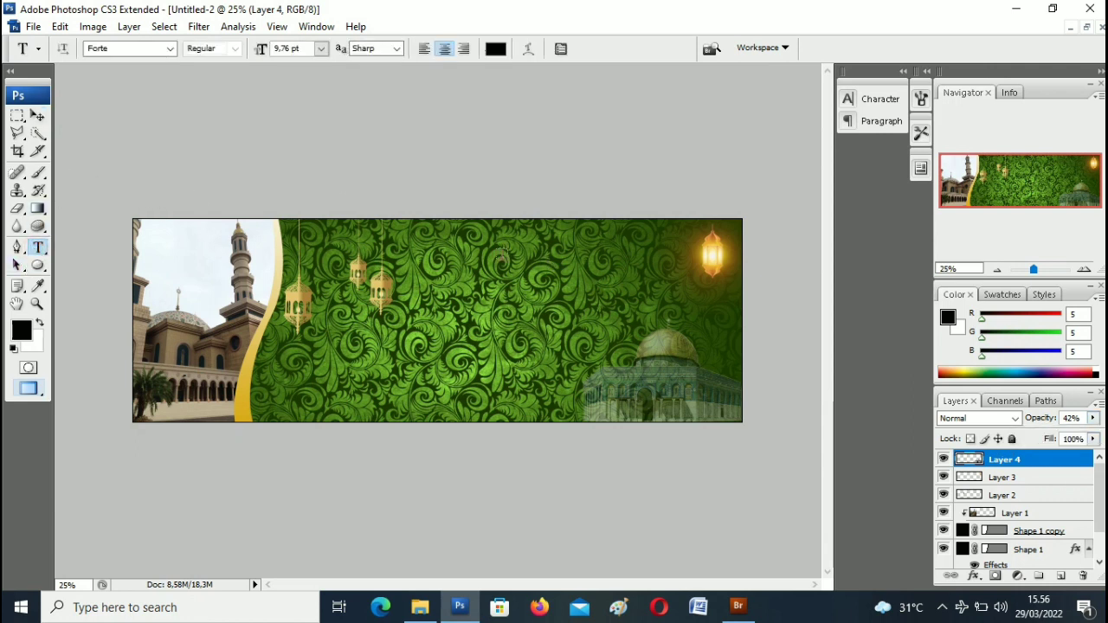
click(466, 260)
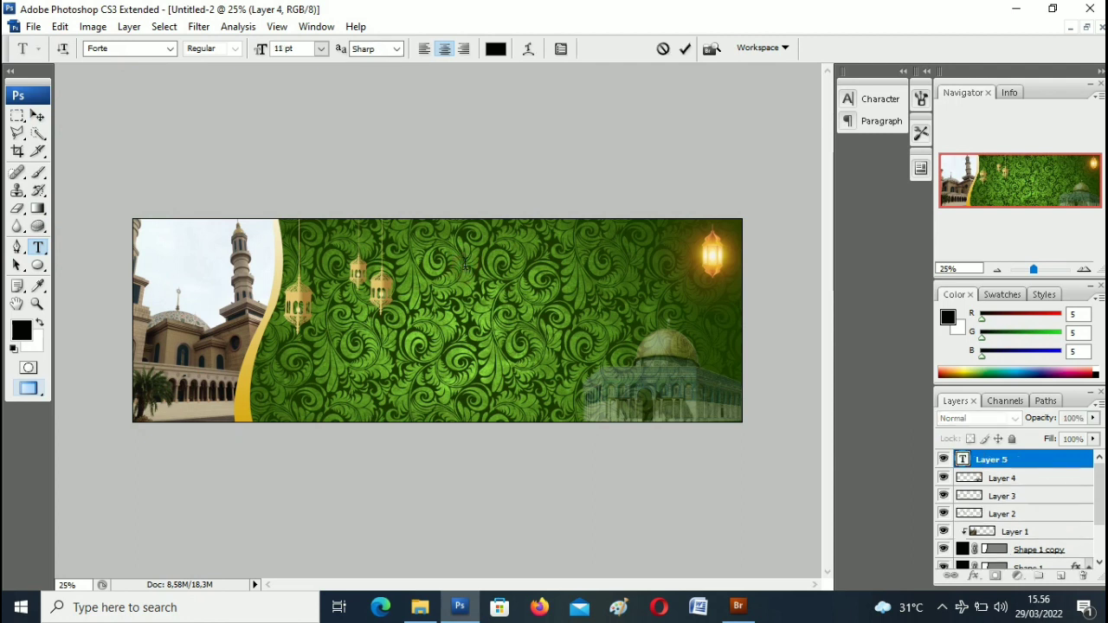
click(319, 48)
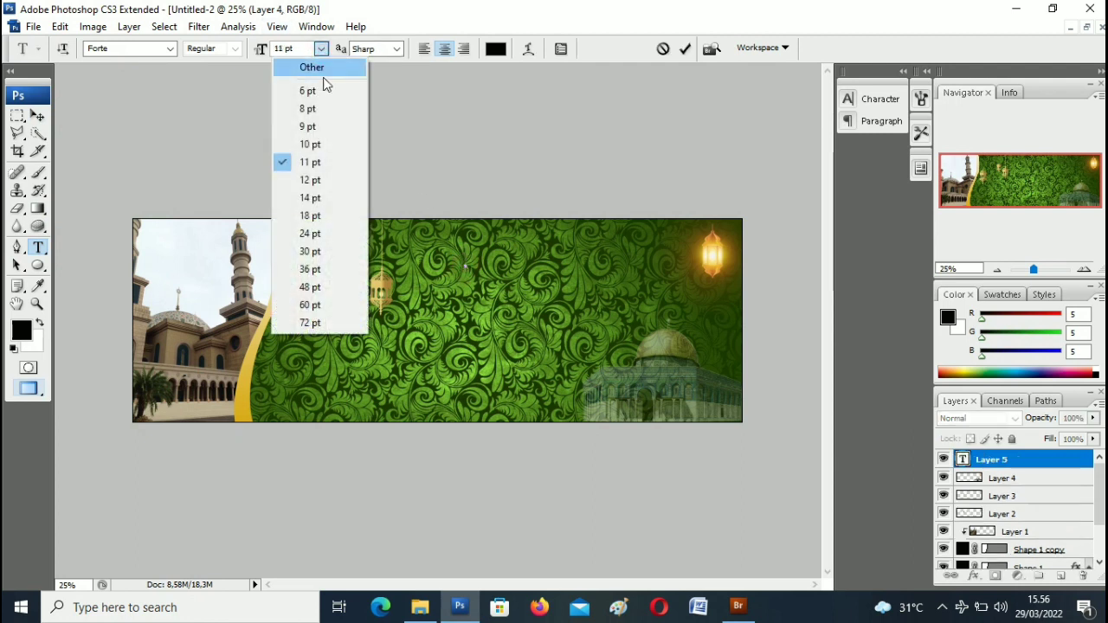
click(324, 198)
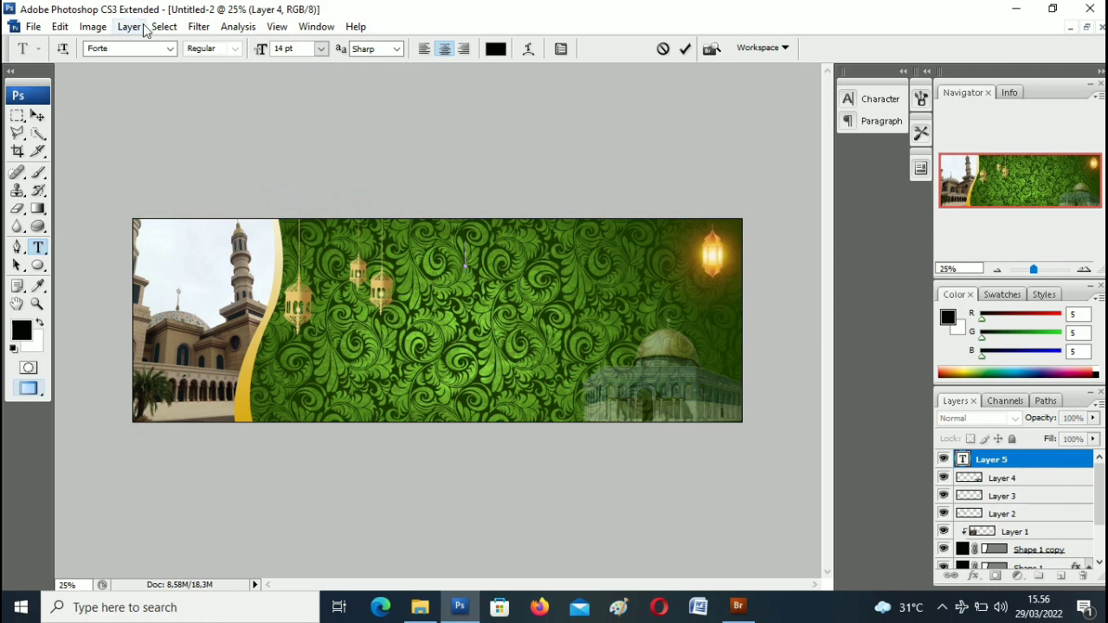
click(169, 49)
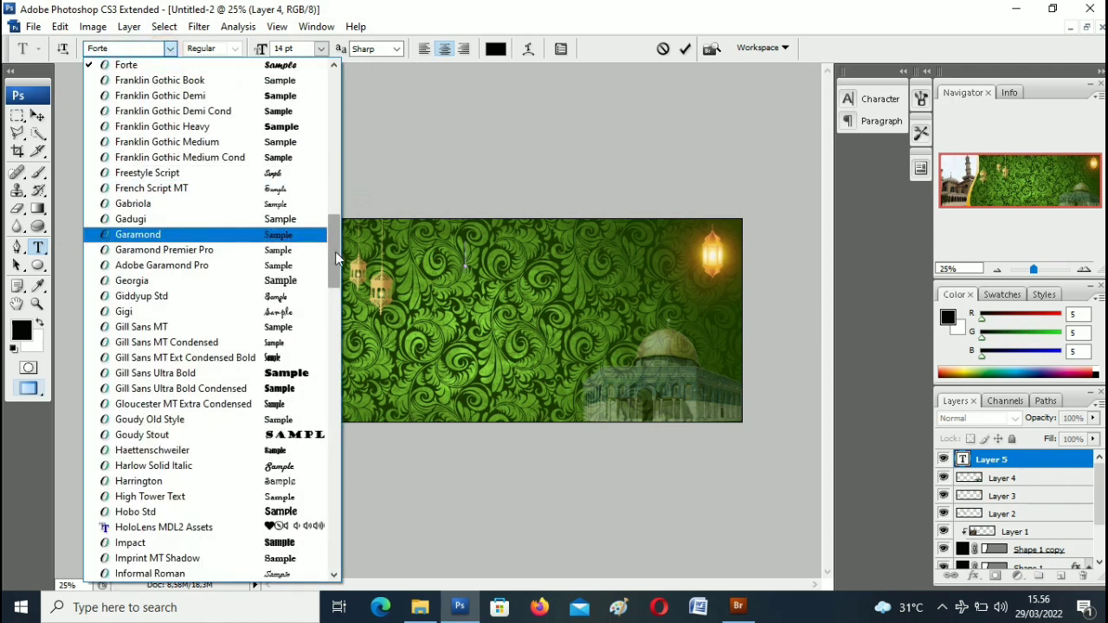
drag(333, 238, 333, 156)
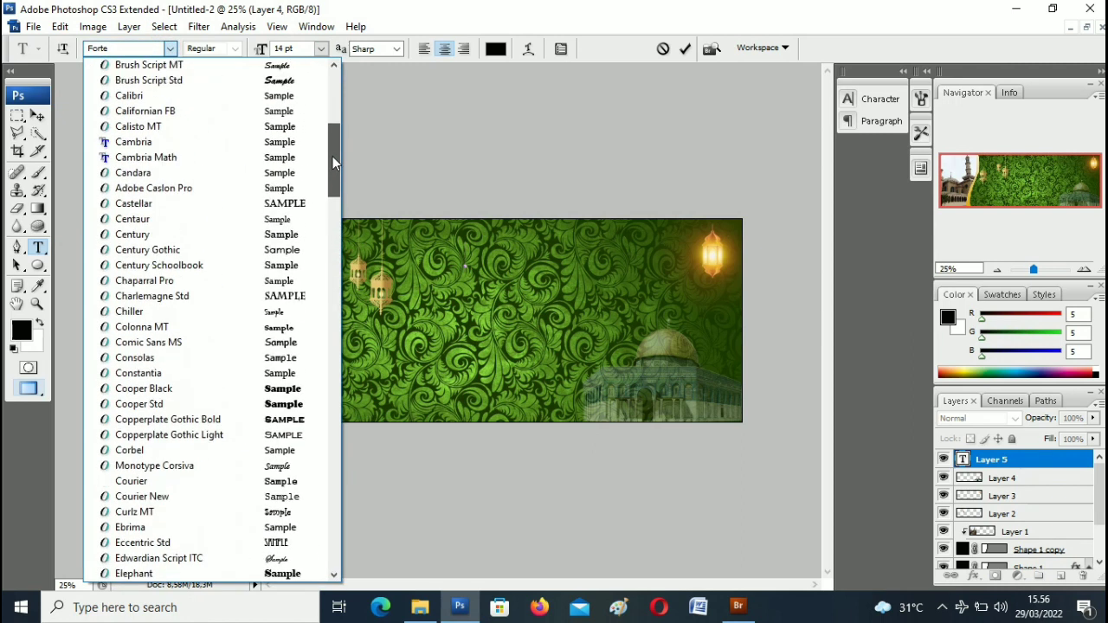
click(303, 80)
click(495, 49)
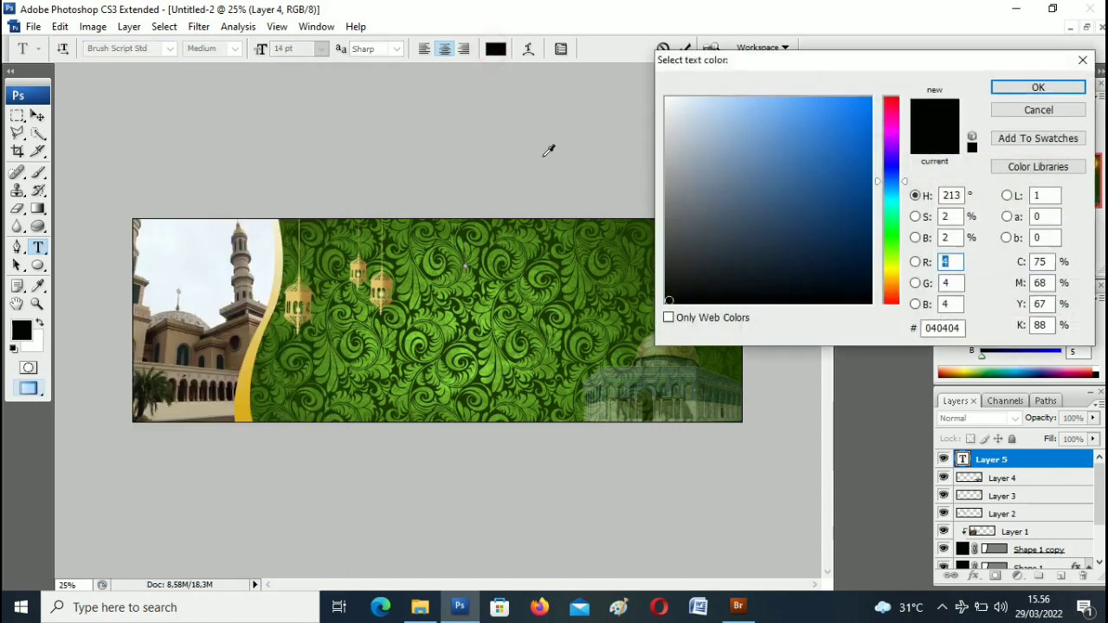
click(668, 99)
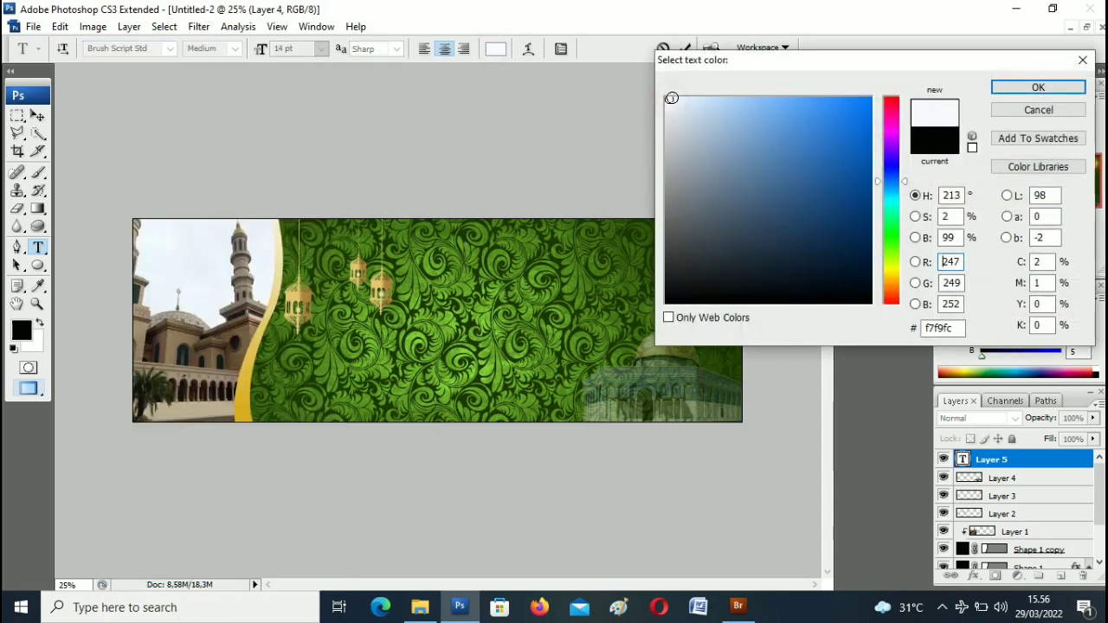
click(1037, 88)
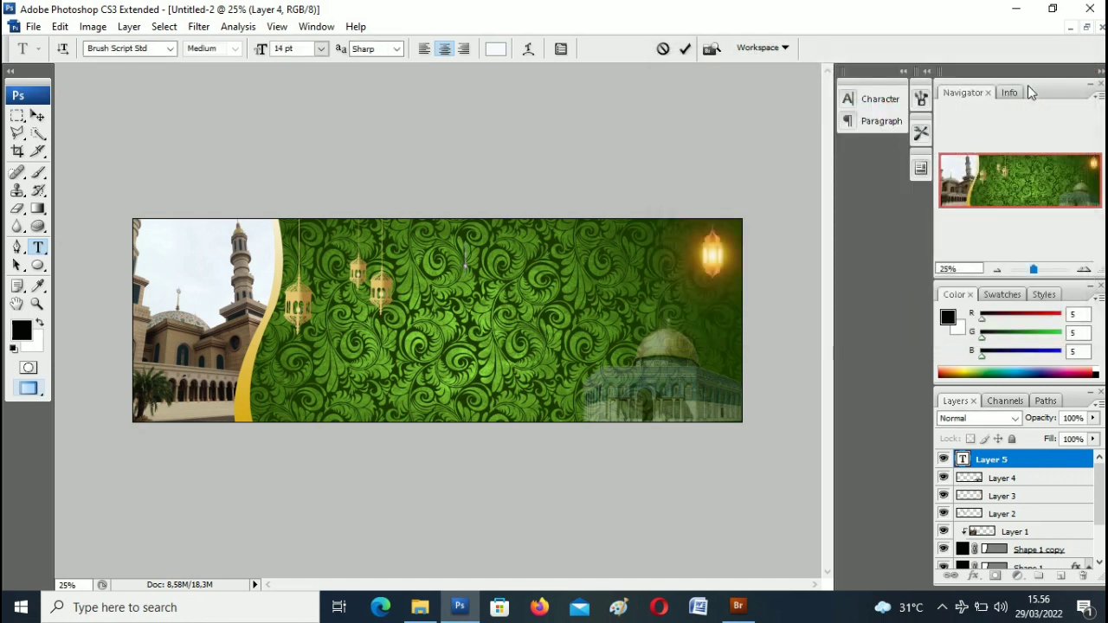
Type 'Marhaban Yaa Ramadhan' and transform it to span the banner's top
text(Mar)
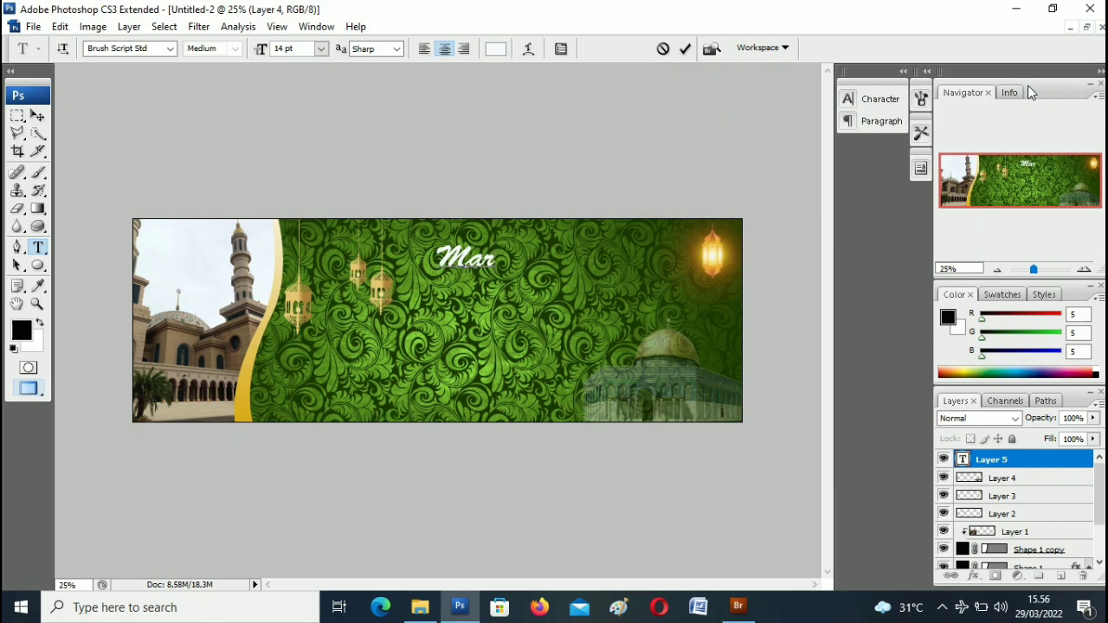
text(haban)
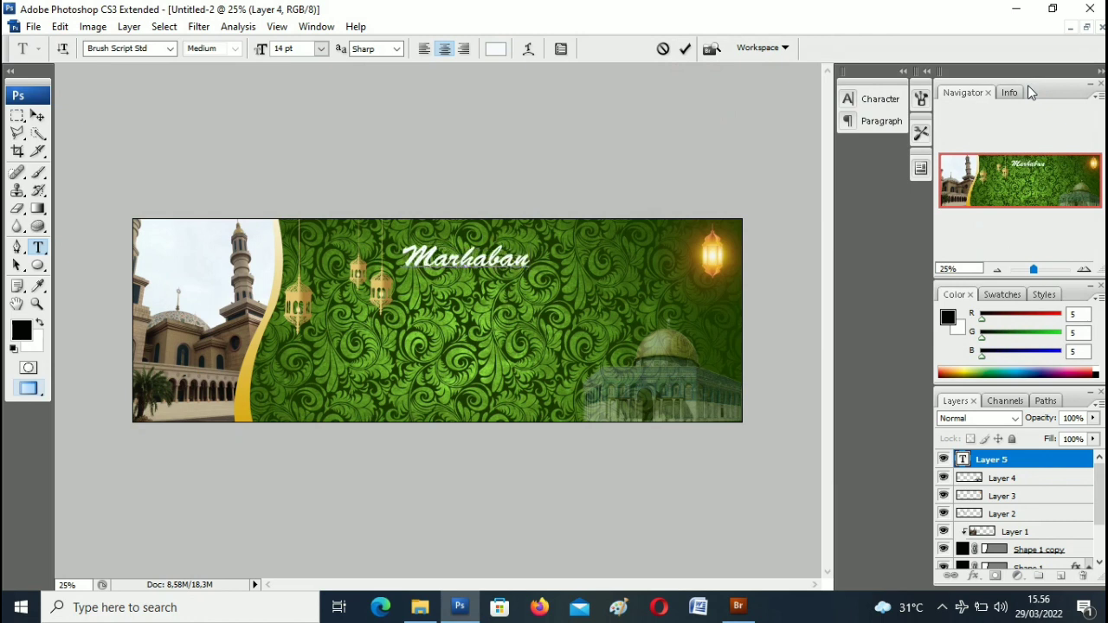
text( Yaa)
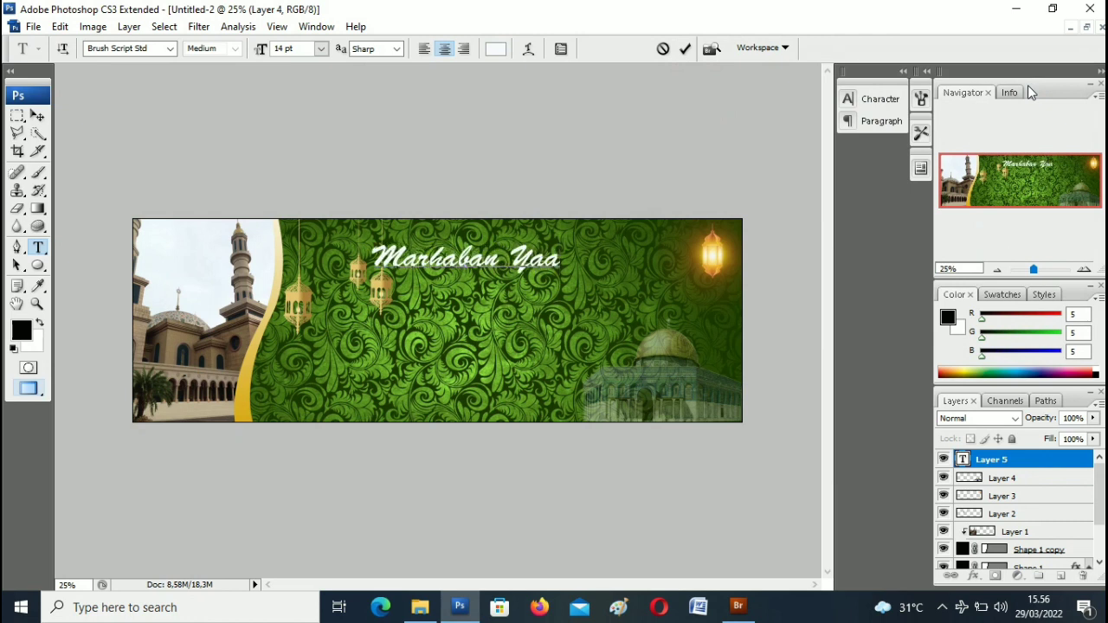
text( Ramad)
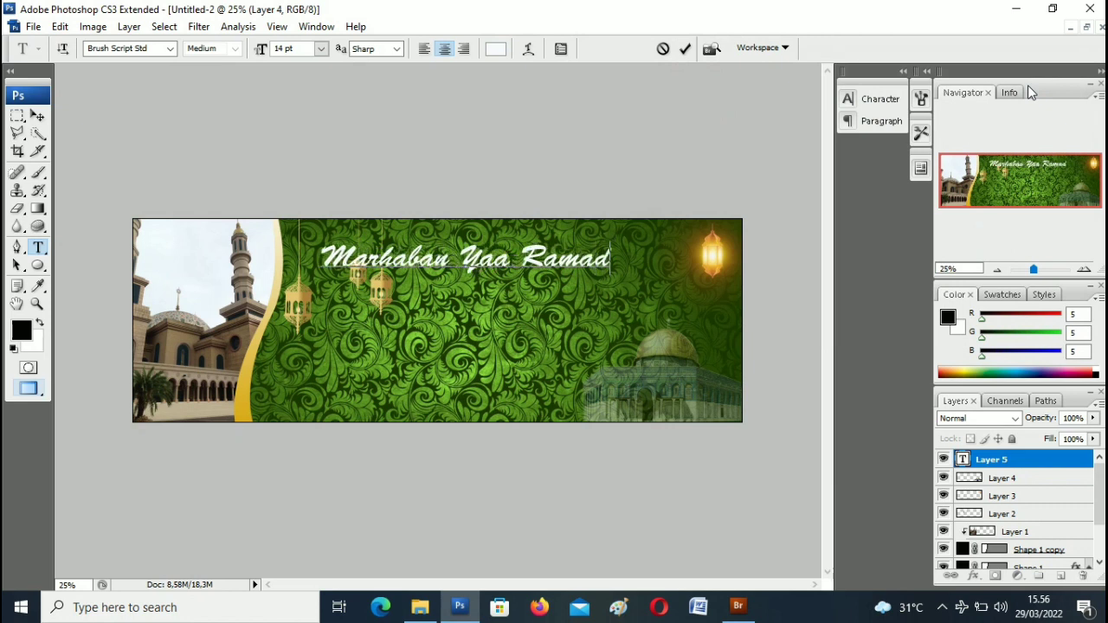
text(han)
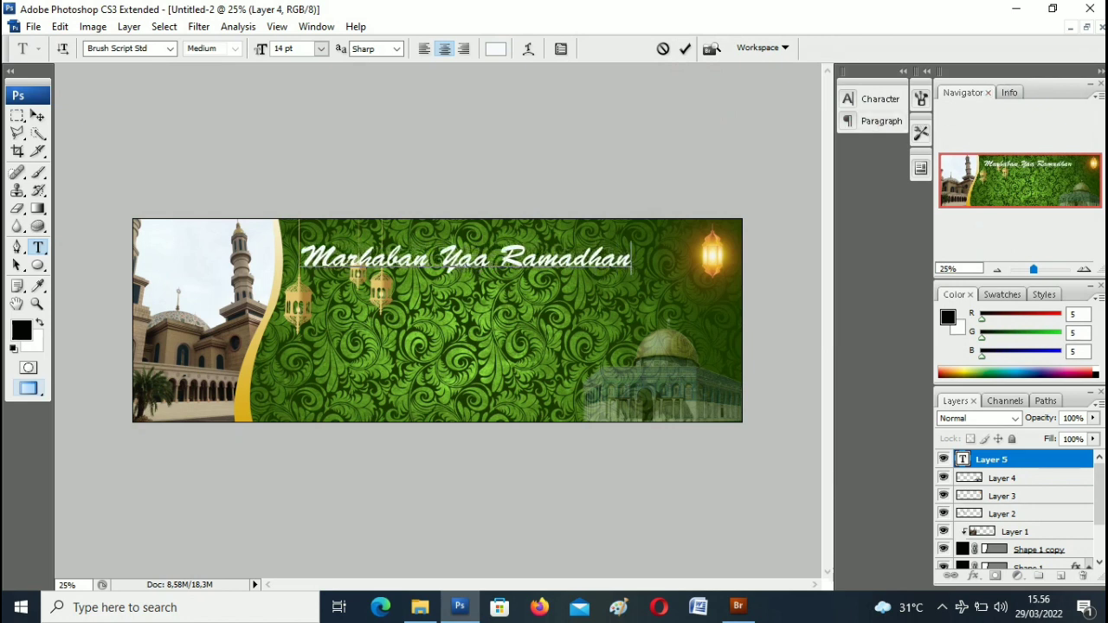
drag(472, 307, 509, 310)
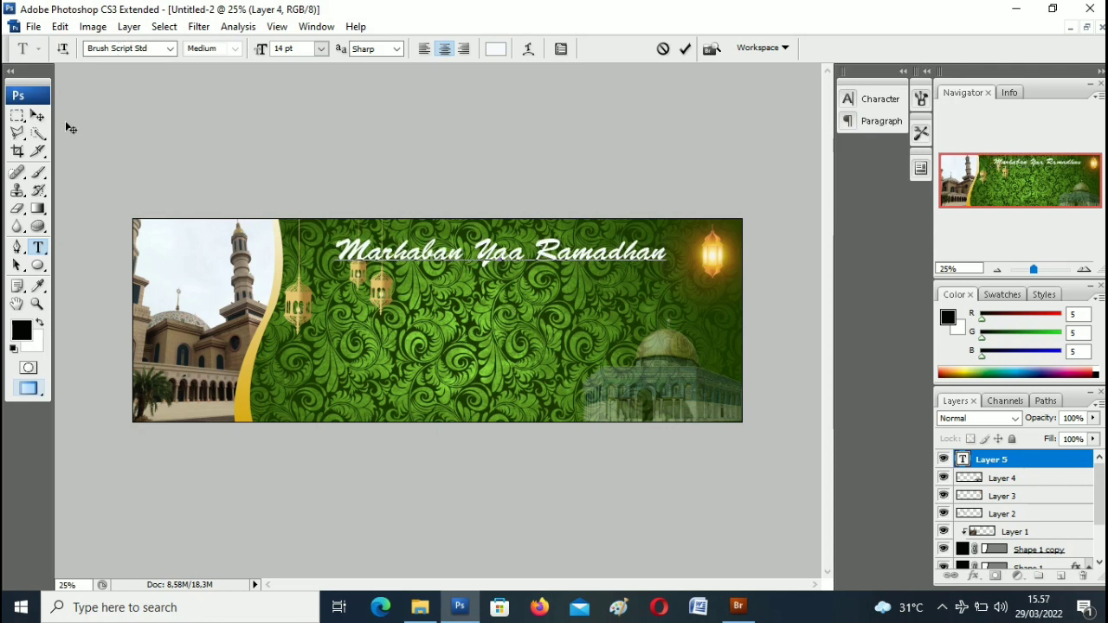
click(37, 116)
key(ctrl+t)
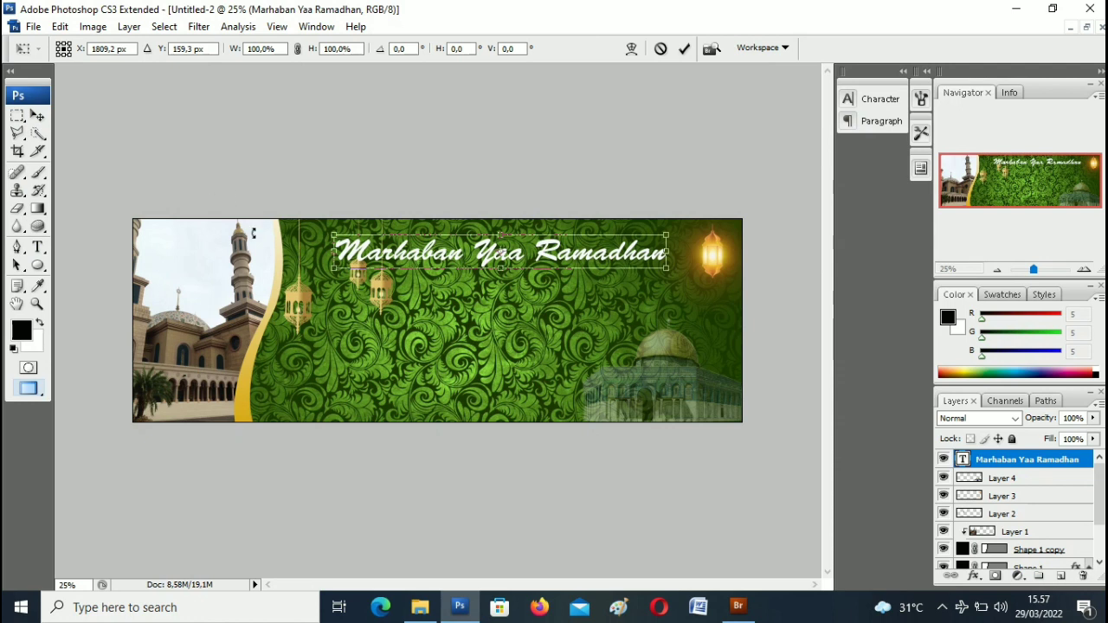
drag(334, 232, 351, 242)
key(Return)
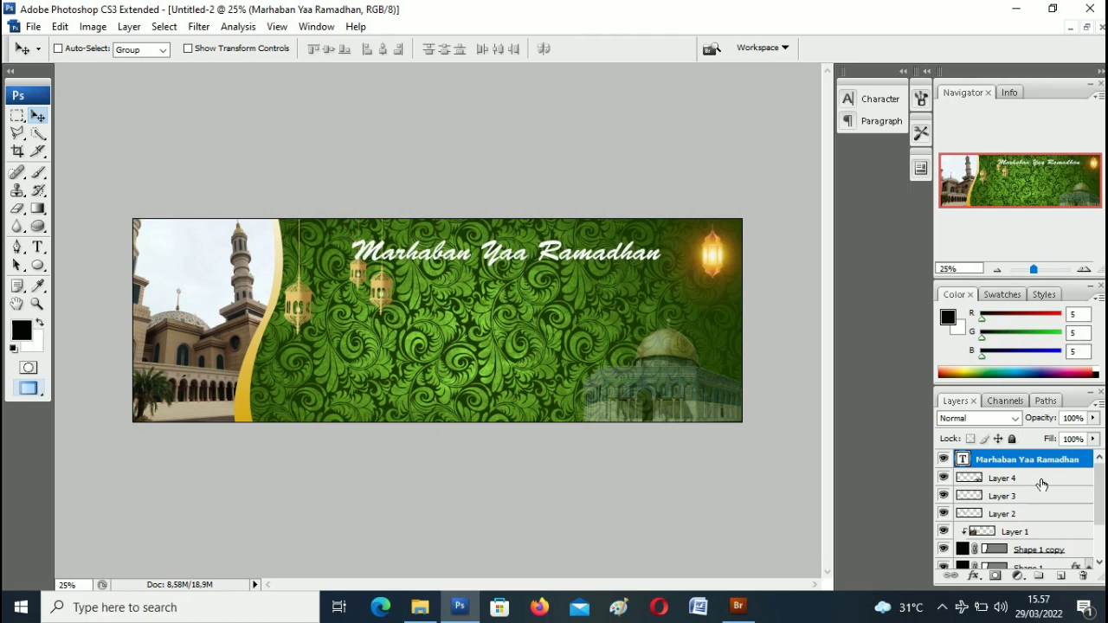
Apply a black 7 px Stroke layer effect to the greeting text
click(973, 576)
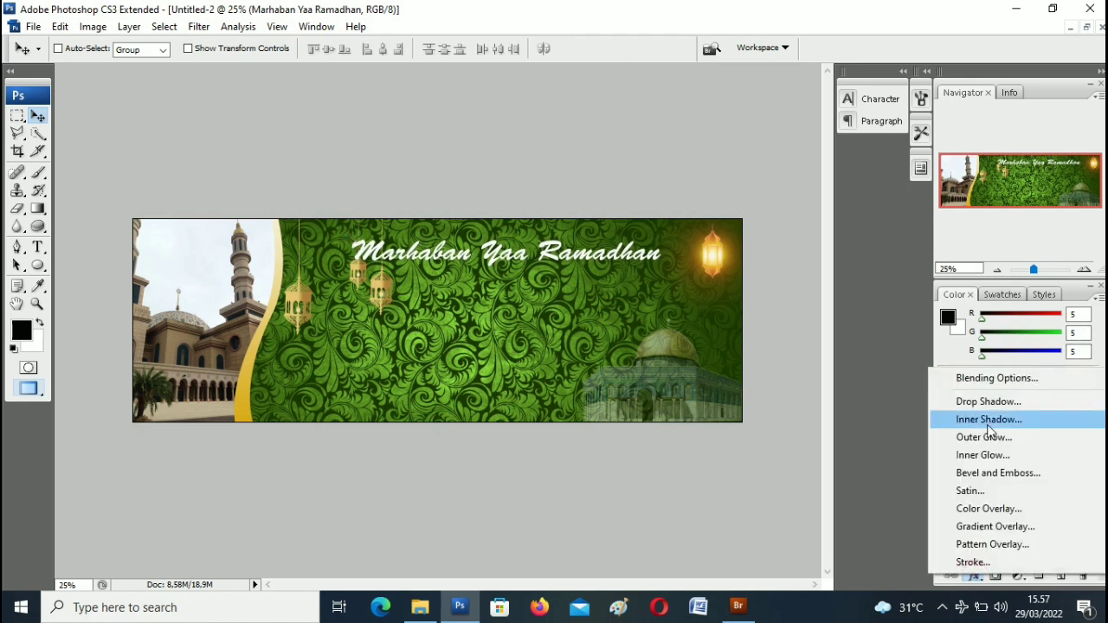
click(980, 561)
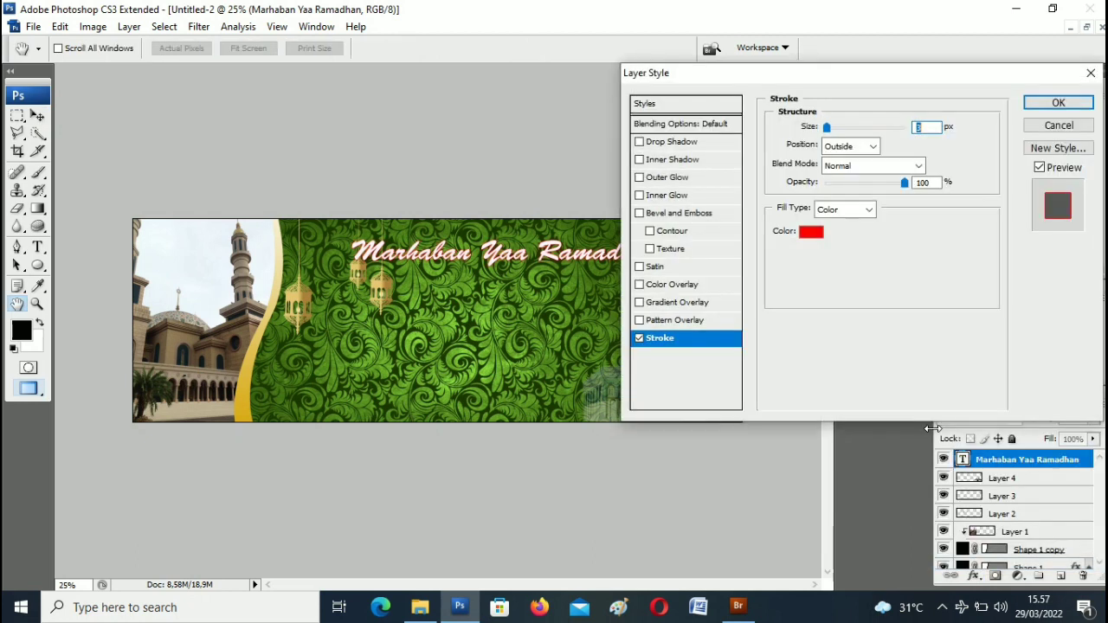
click(813, 231)
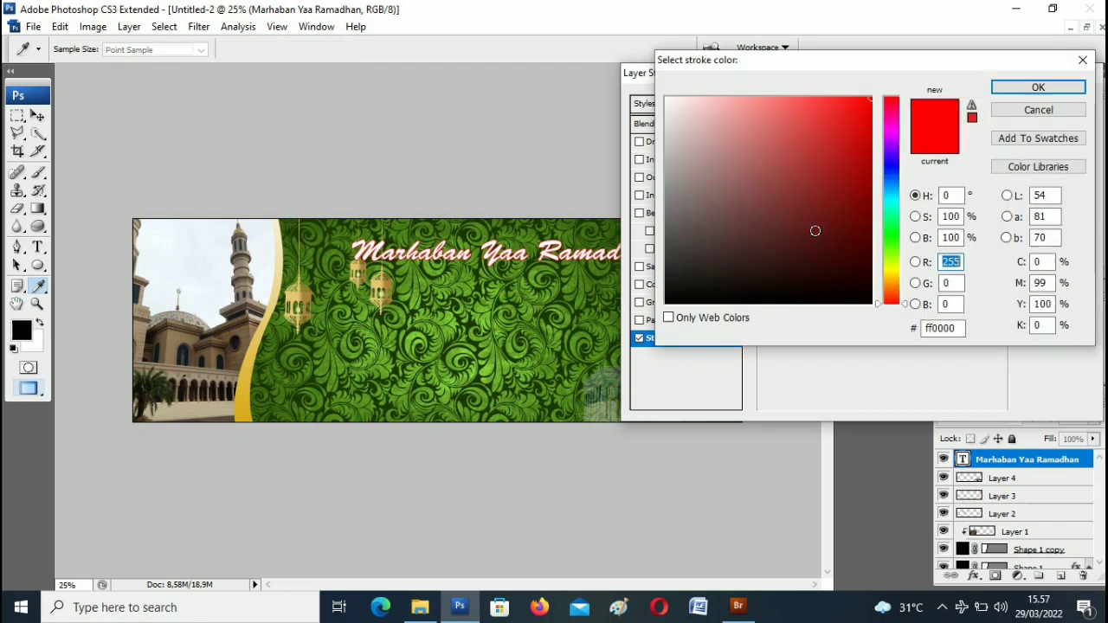
click(668, 300)
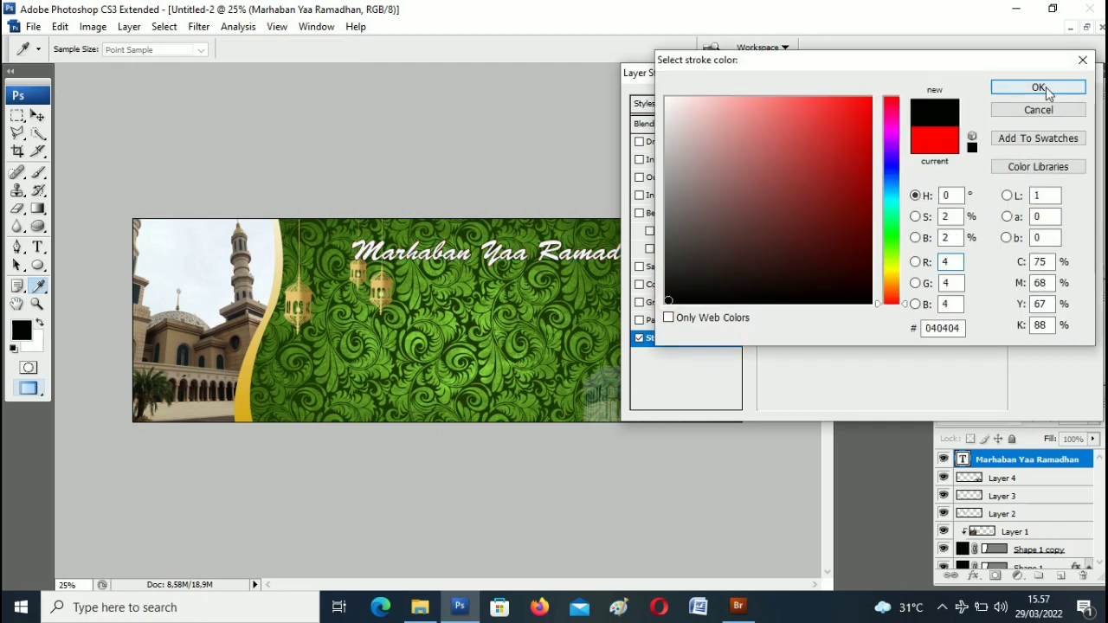
click(1038, 87)
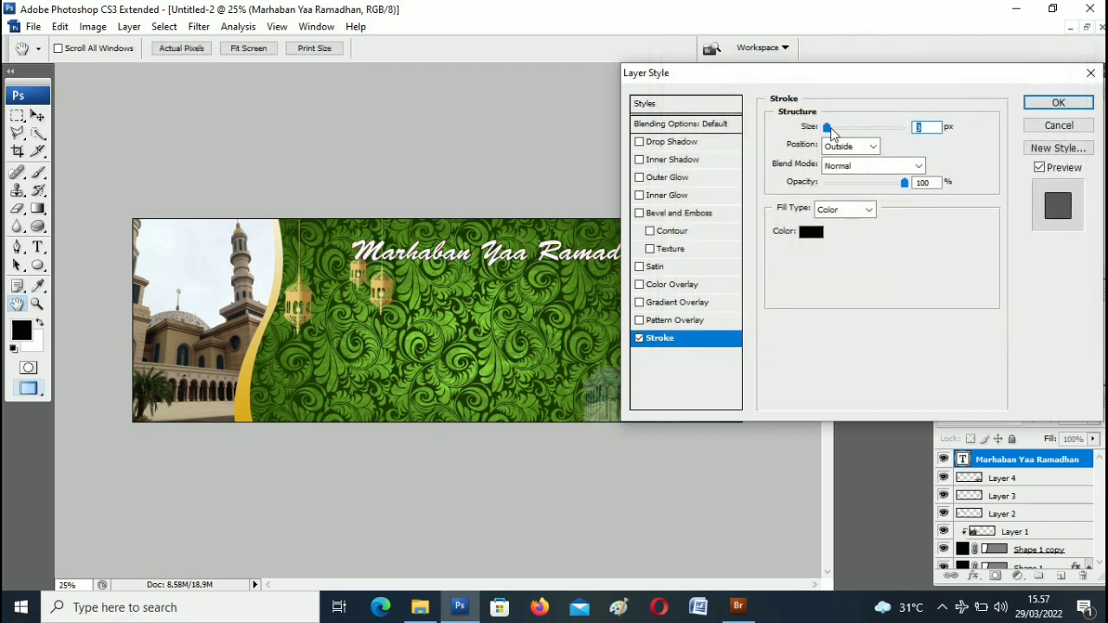
drag(830, 130, 832, 131)
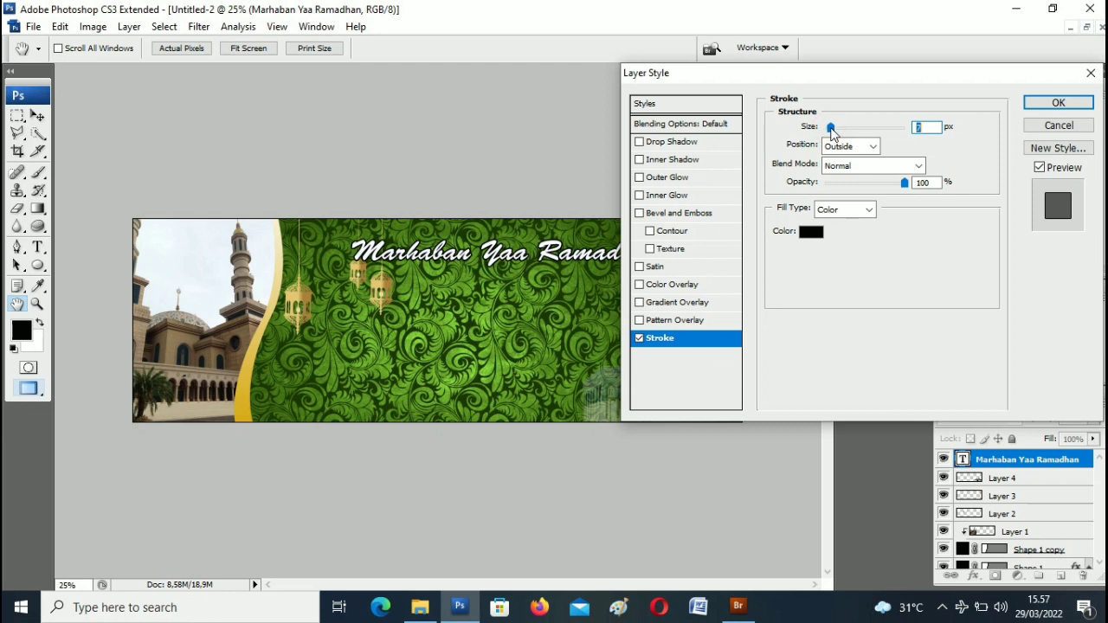
click(1060, 103)
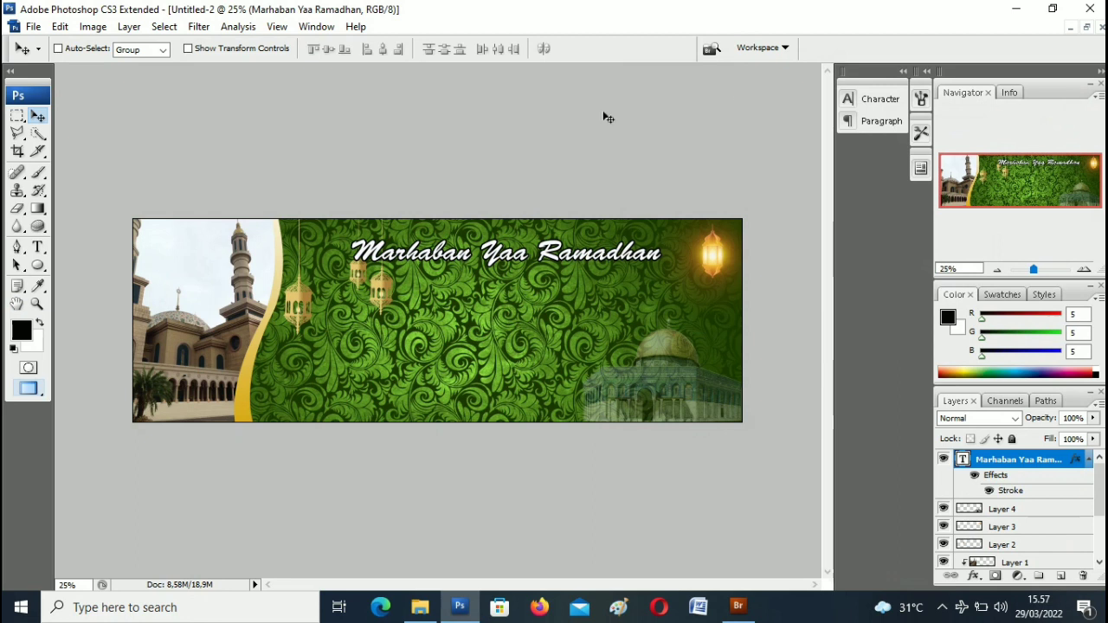
Type 'Selamat Menunaikan Ibadah Puasa' and '1443 H/2022M' below the title in Thinking Of Betty font
click(39, 248)
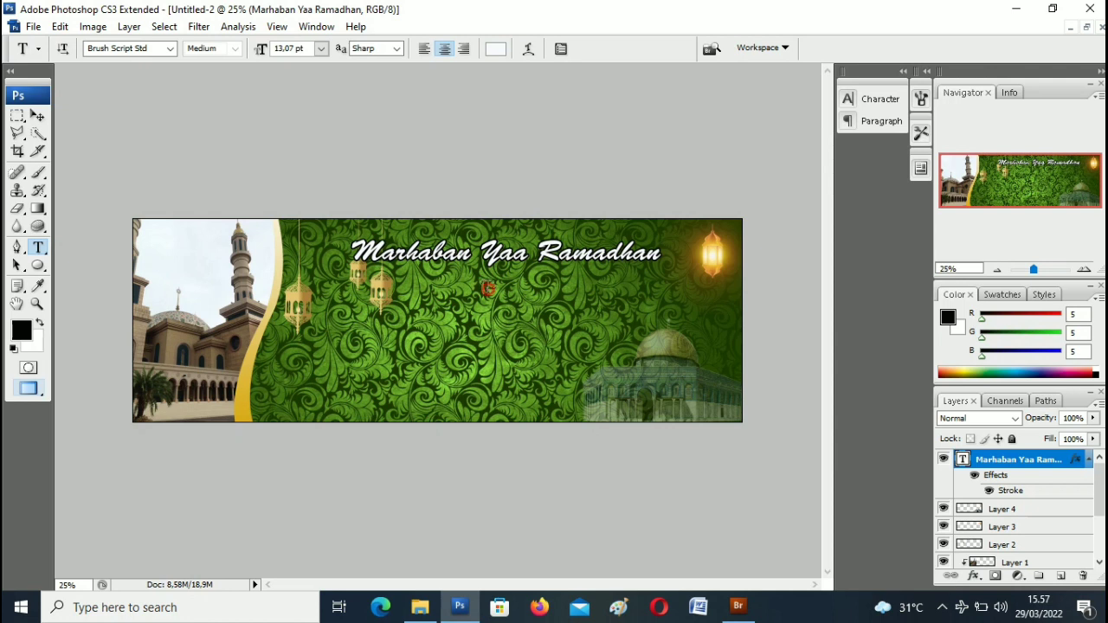
click(489, 288)
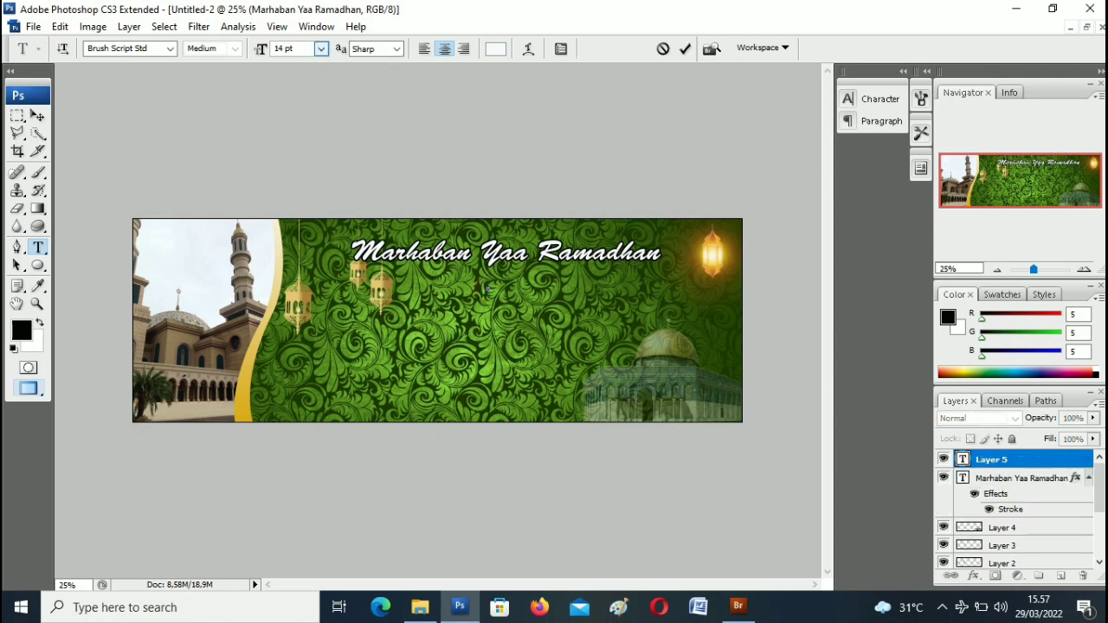
click(170, 50)
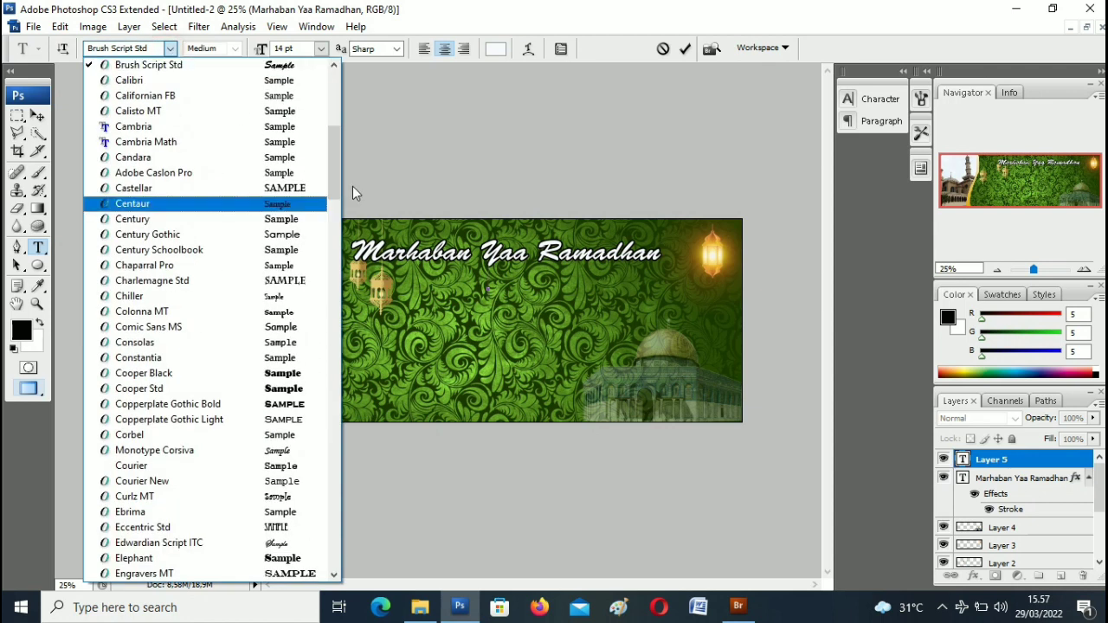
mouse_move(341, 181)
mouse_down()
mouse_move(363, 384)
mouse_move(359, 472)
mouse_up()
click(285, 498)
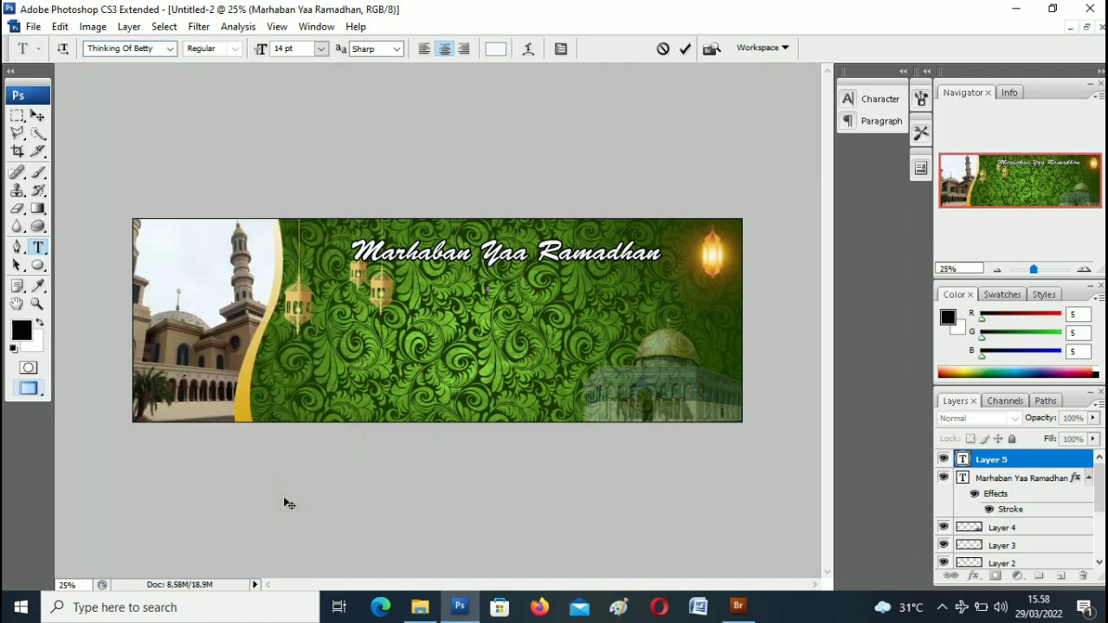
text(Se)
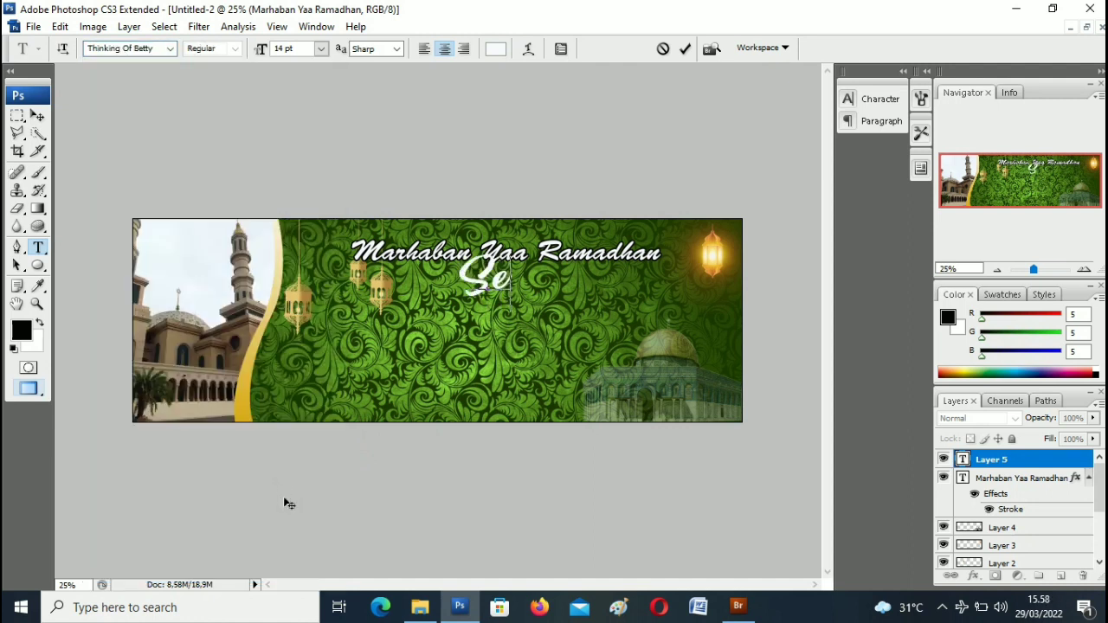
text(lamat)
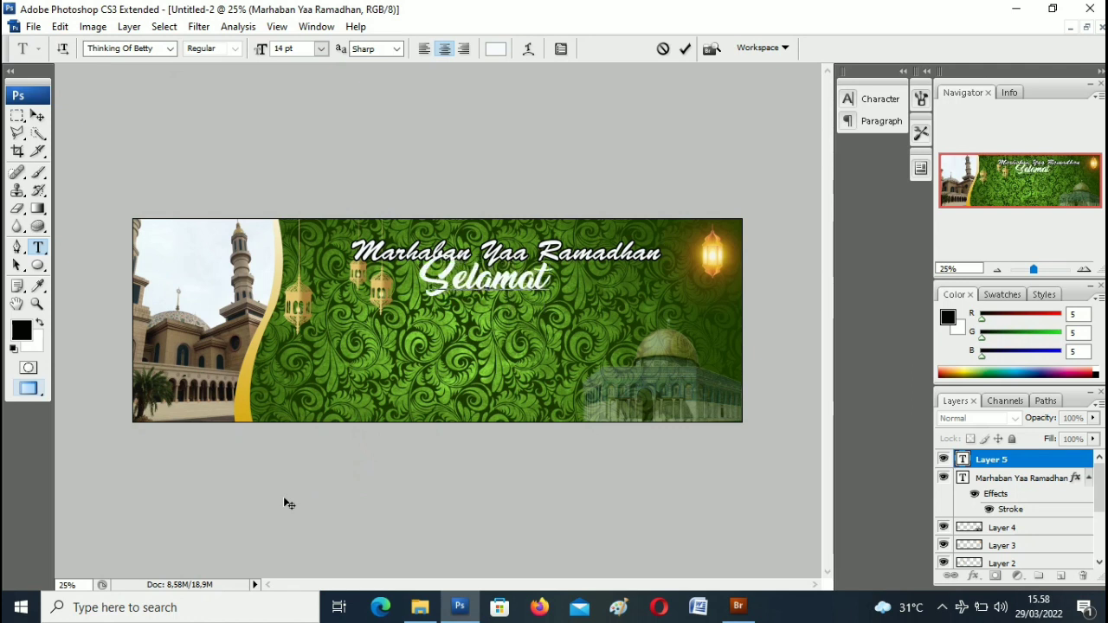
text( Men)
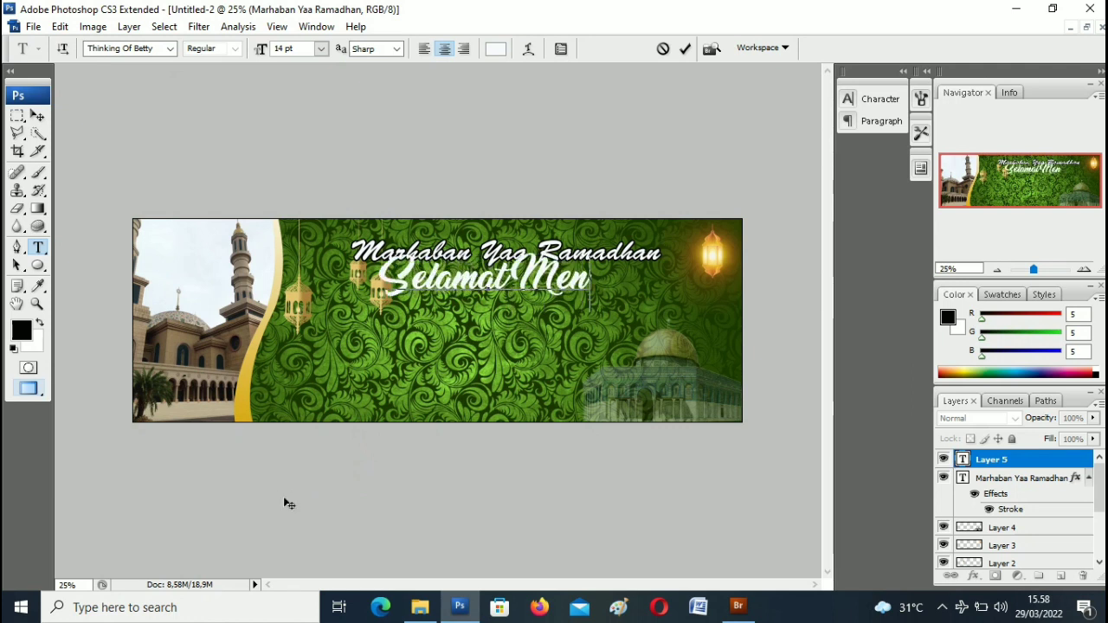
text(unaikan)
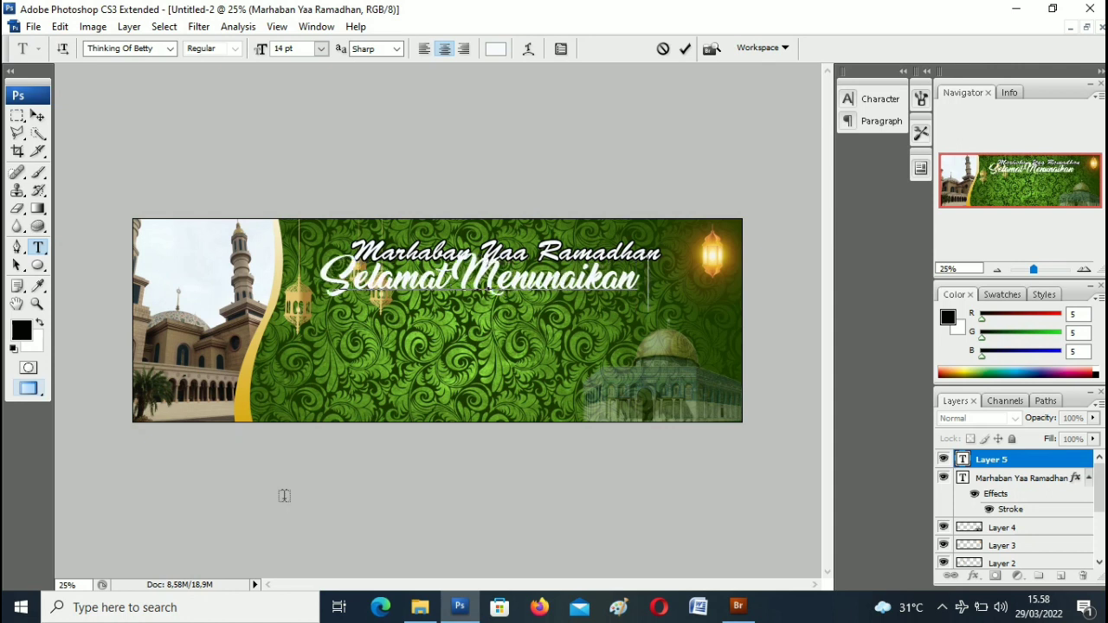
text( Ibadah)
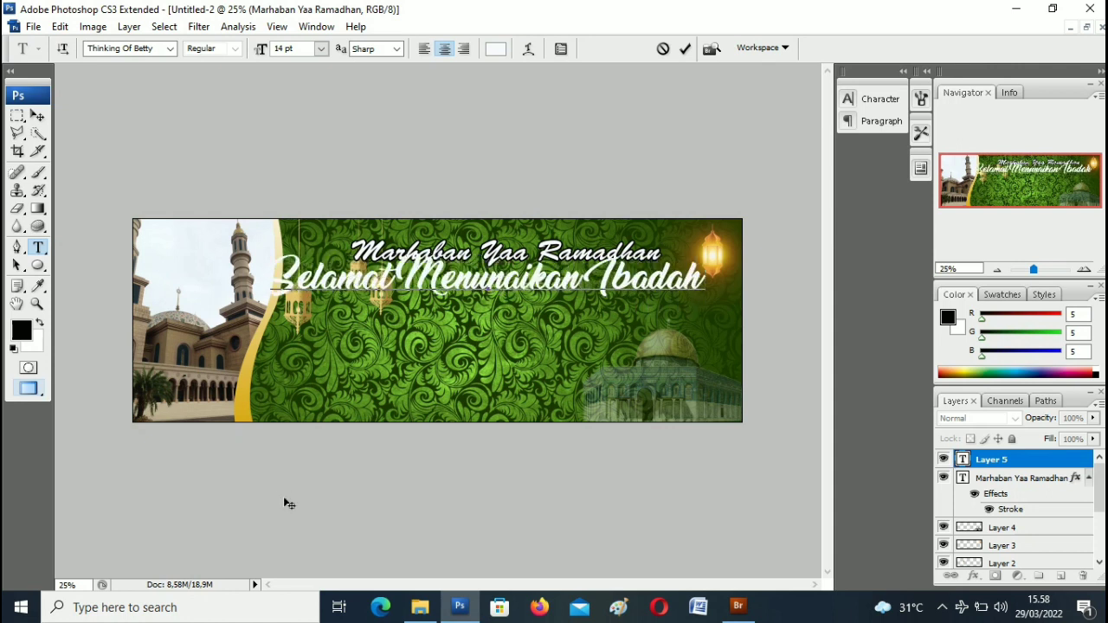
text( Pua)
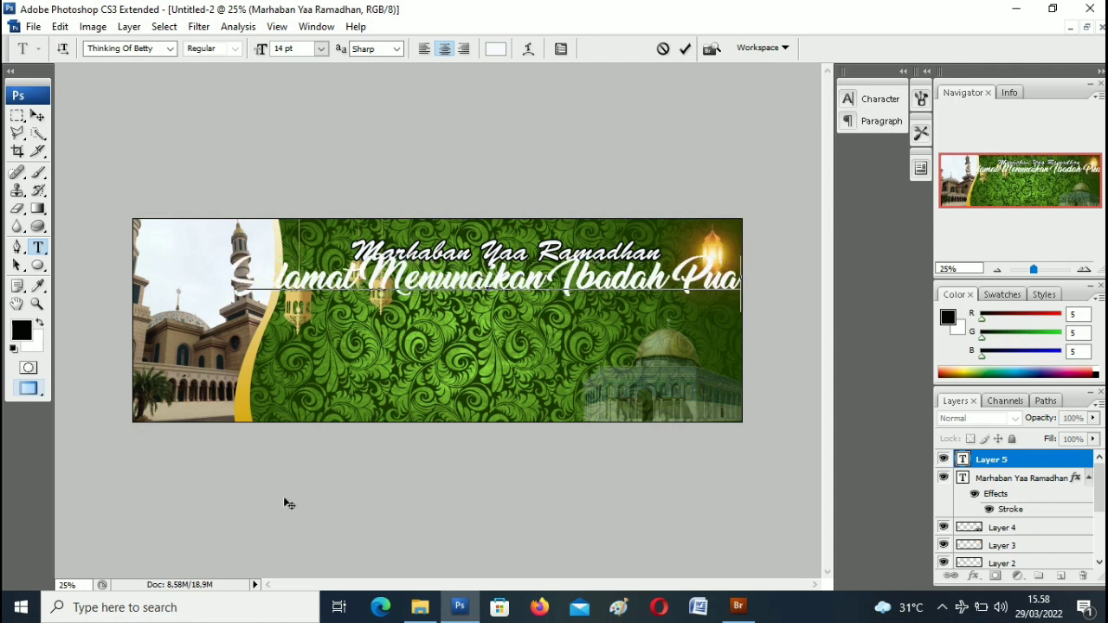
text(s )
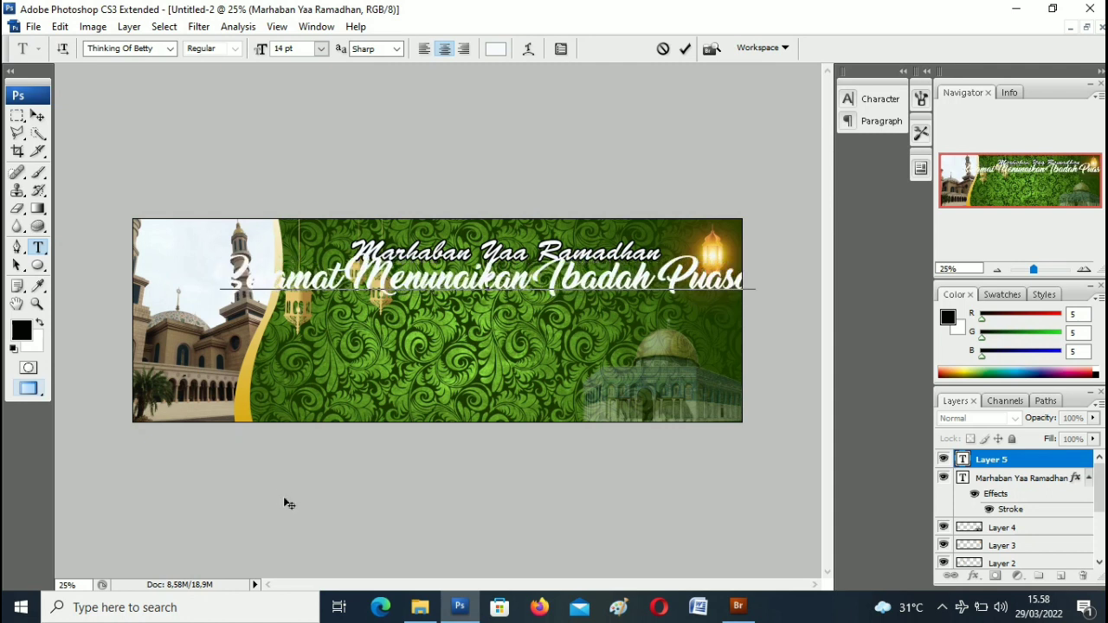
text(1)
text(443)
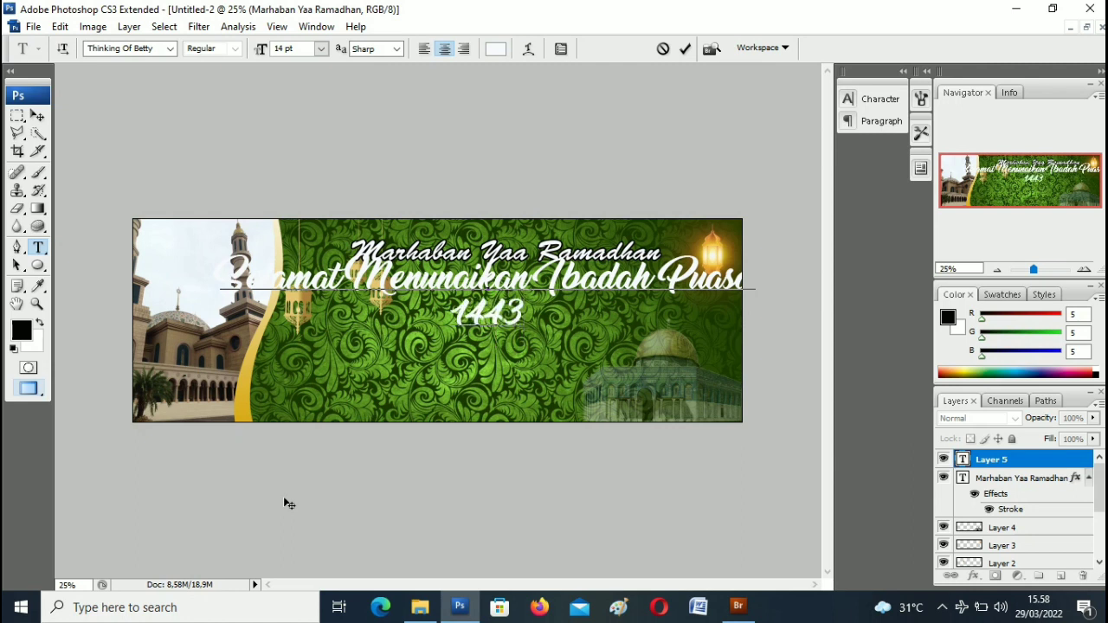
text( H)
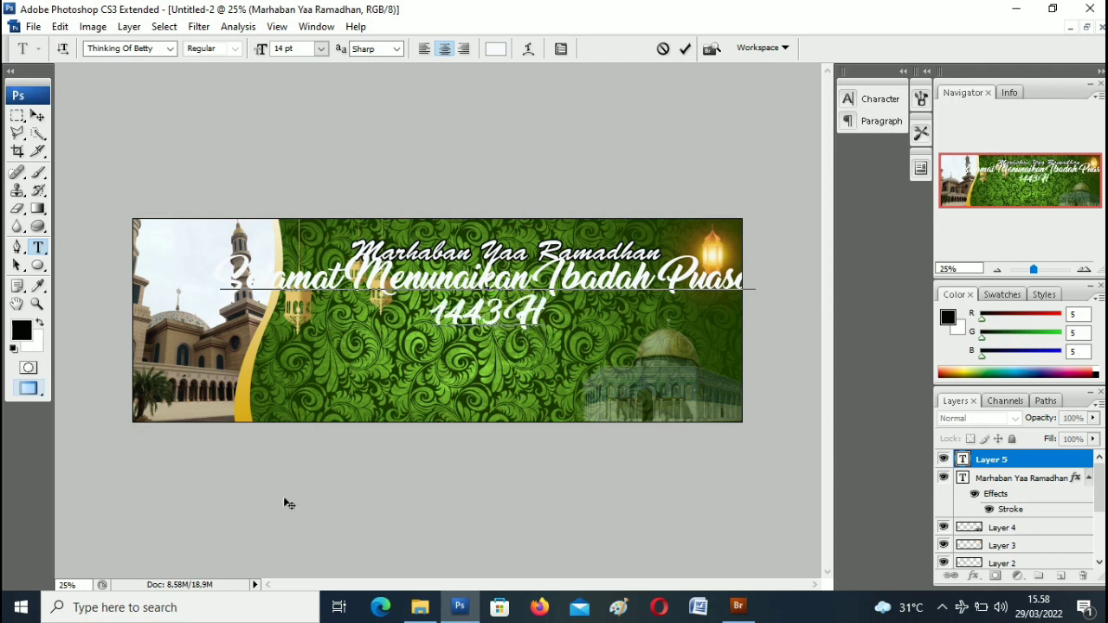
text(/)
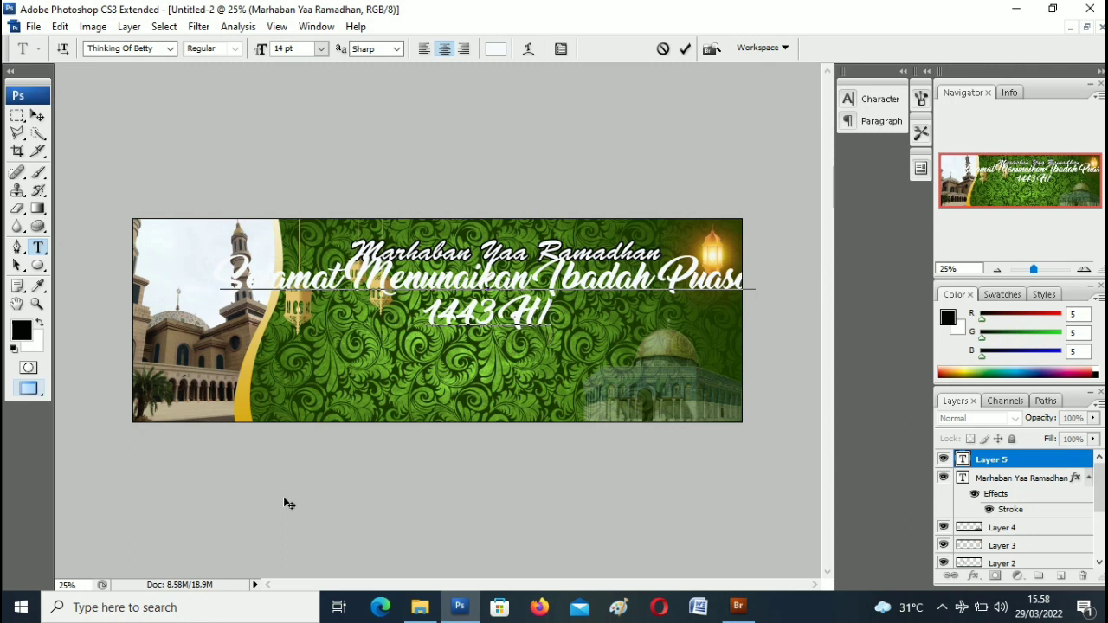
text(20)
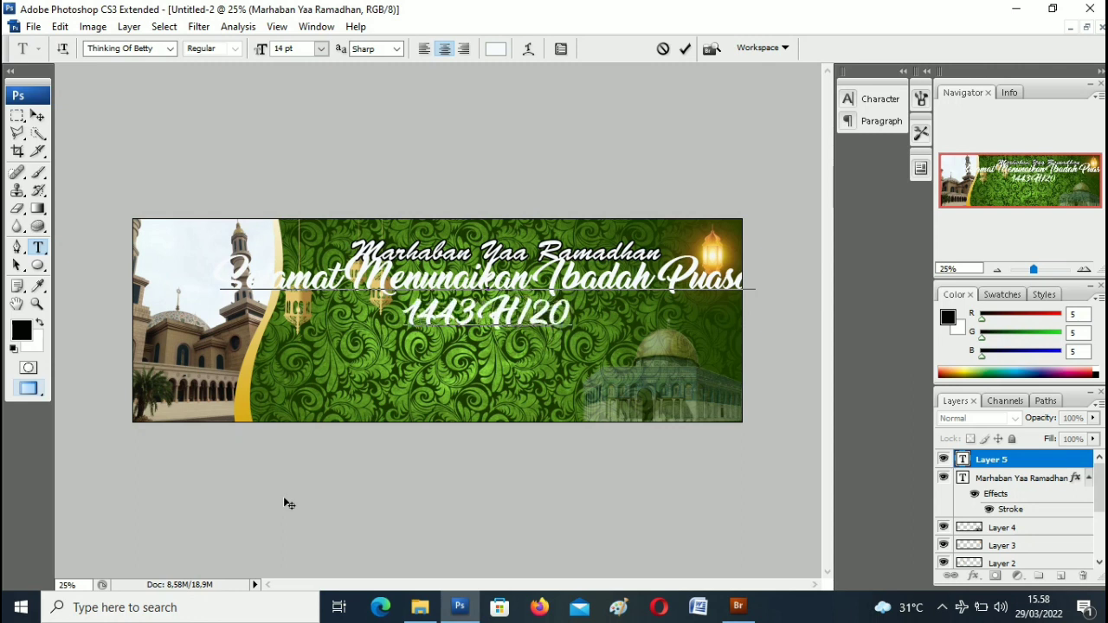
text(2)
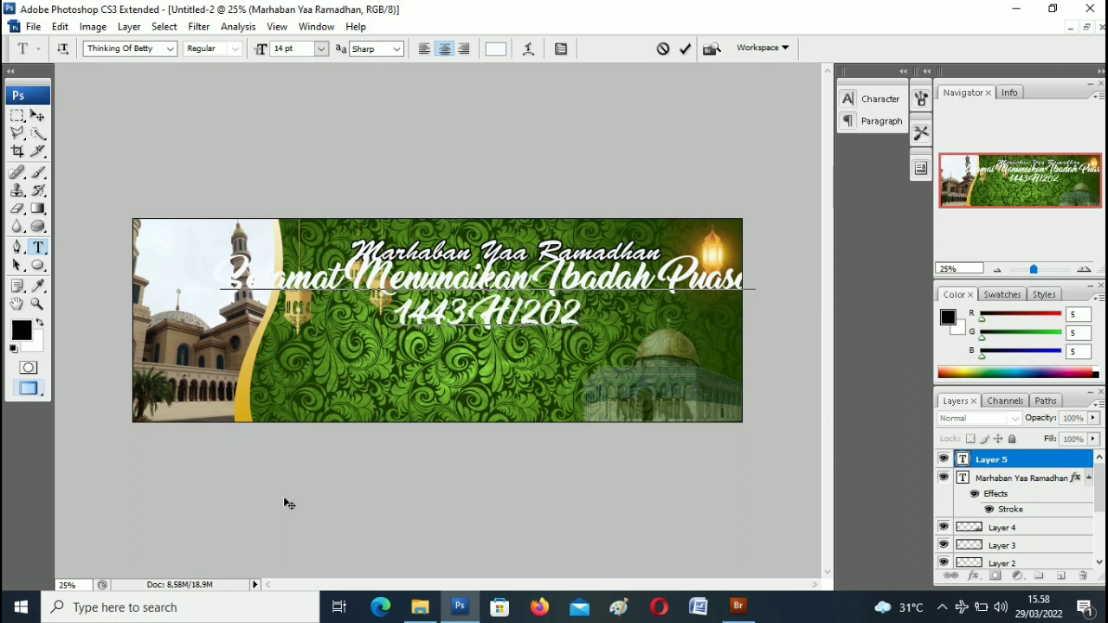
text(2M)
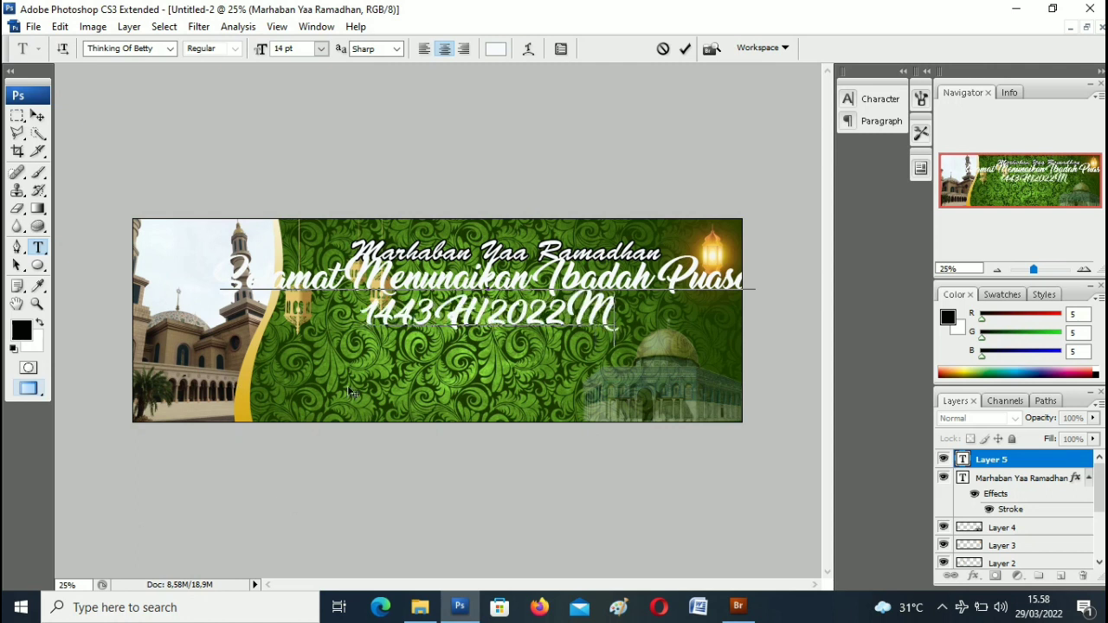
Scale the two-line greeting to 77.1% and nudge it into place beneath Marhaban Yaa Ramadhan
click(37, 116)
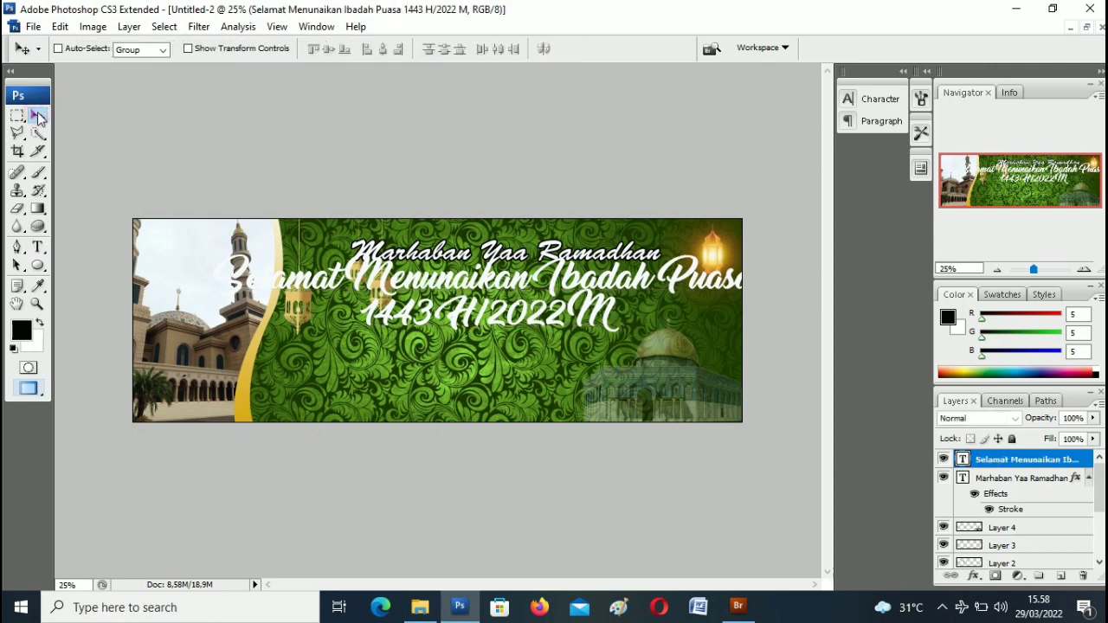
key(ctrl+t)
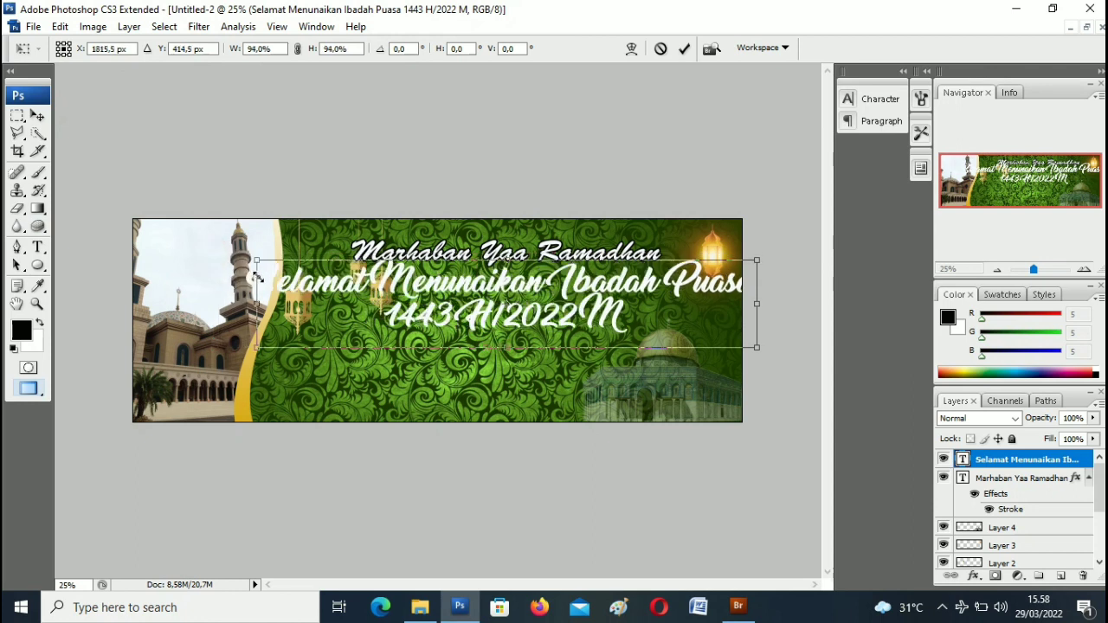
drag(212, 254, 294, 268)
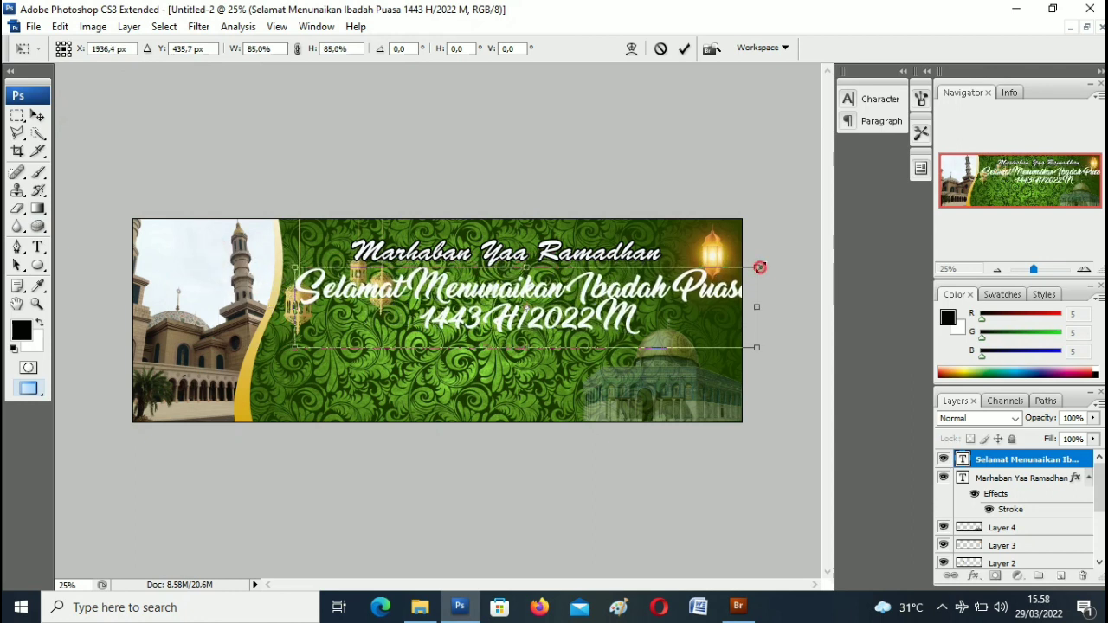
drag(759, 268, 714, 272)
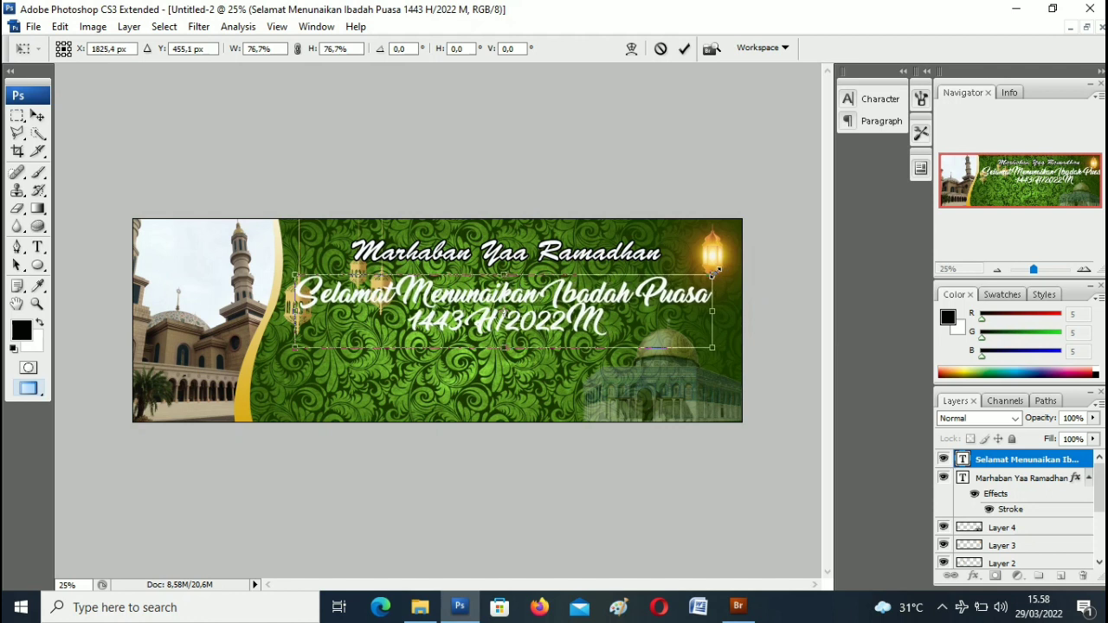
drag(718, 271, 720, 274)
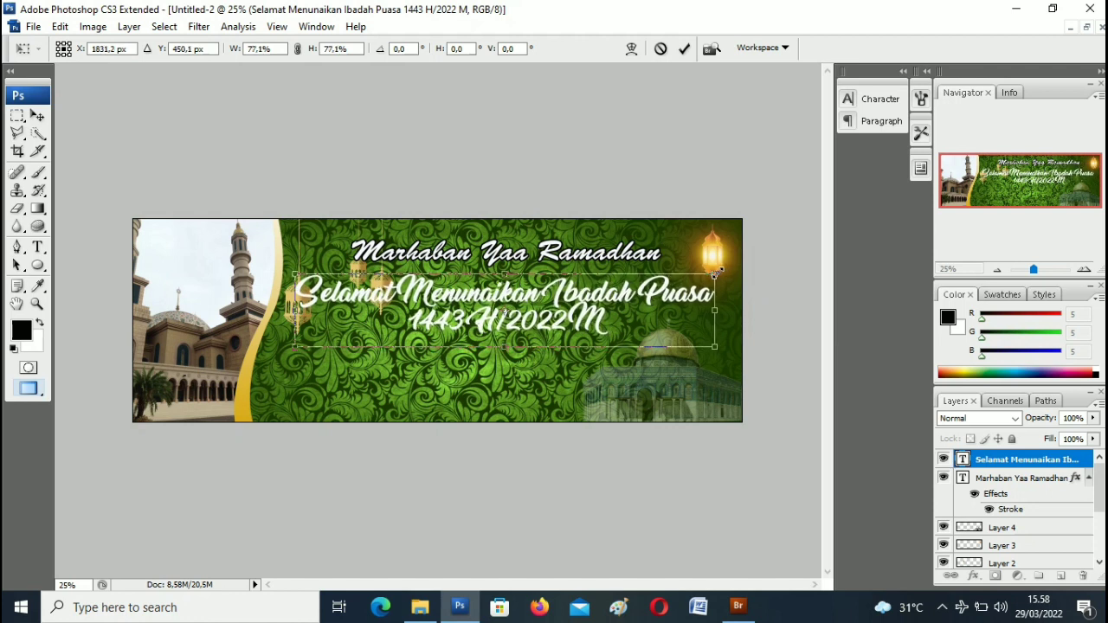
key(Up)
key(Up)
key(Up)
key(Up)
key(Up)
key(Up)
key(Up)
key(Up)
key(Up)
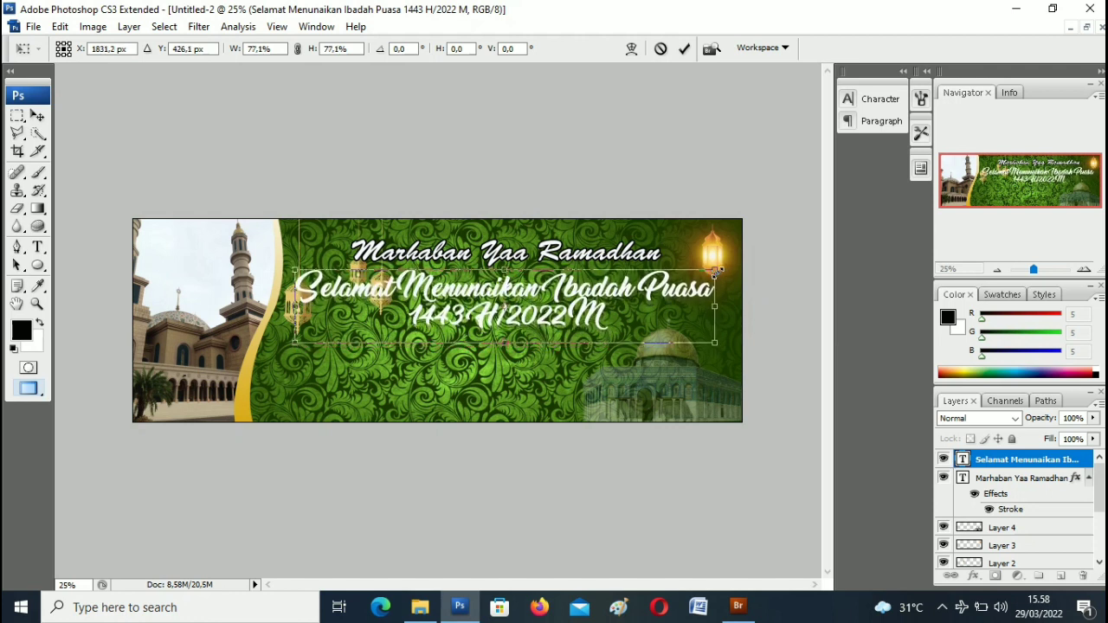
key(Down)
key(Down)
key(Down)
key(Return)
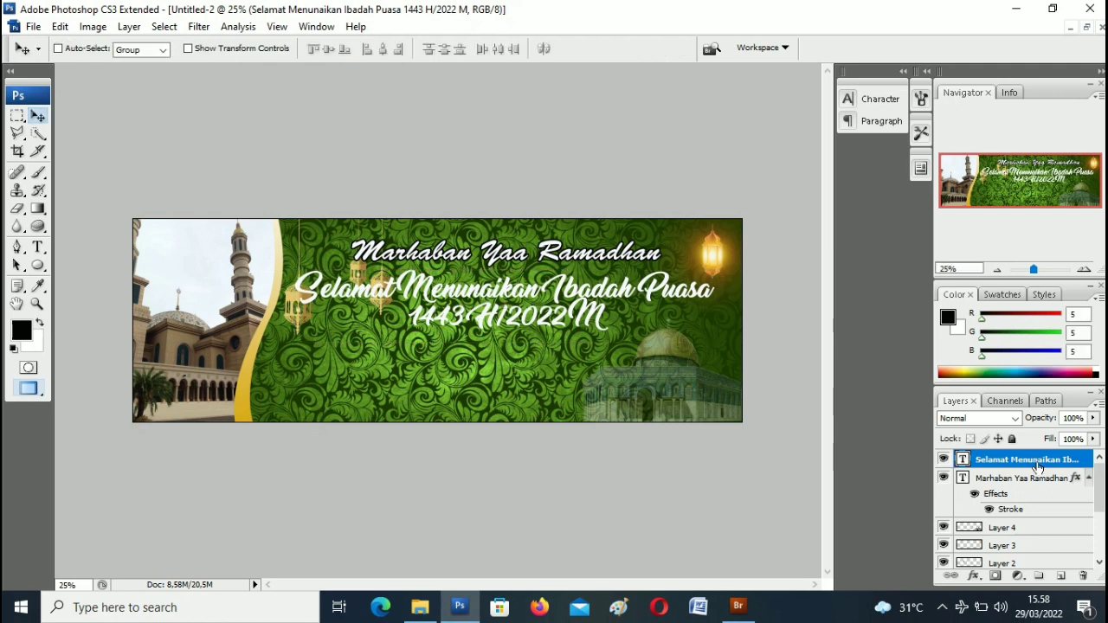
Add a Gradient Overlay effect to the greeting layer and open its gradient for editing
click(976, 576)
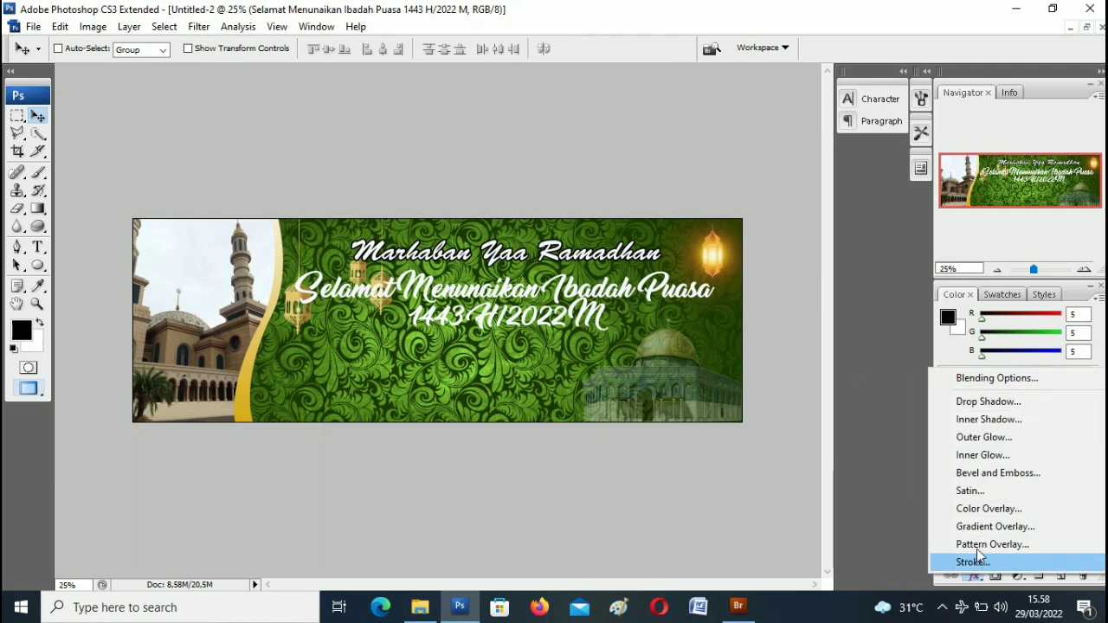
click(973, 578)
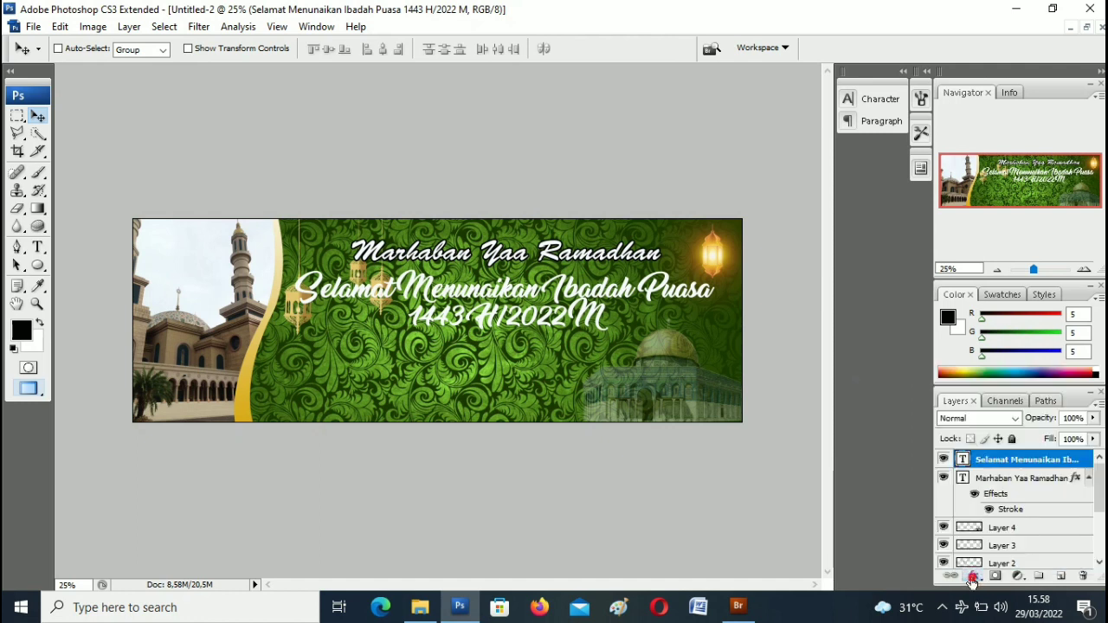
click(973, 578)
click(982, 527)
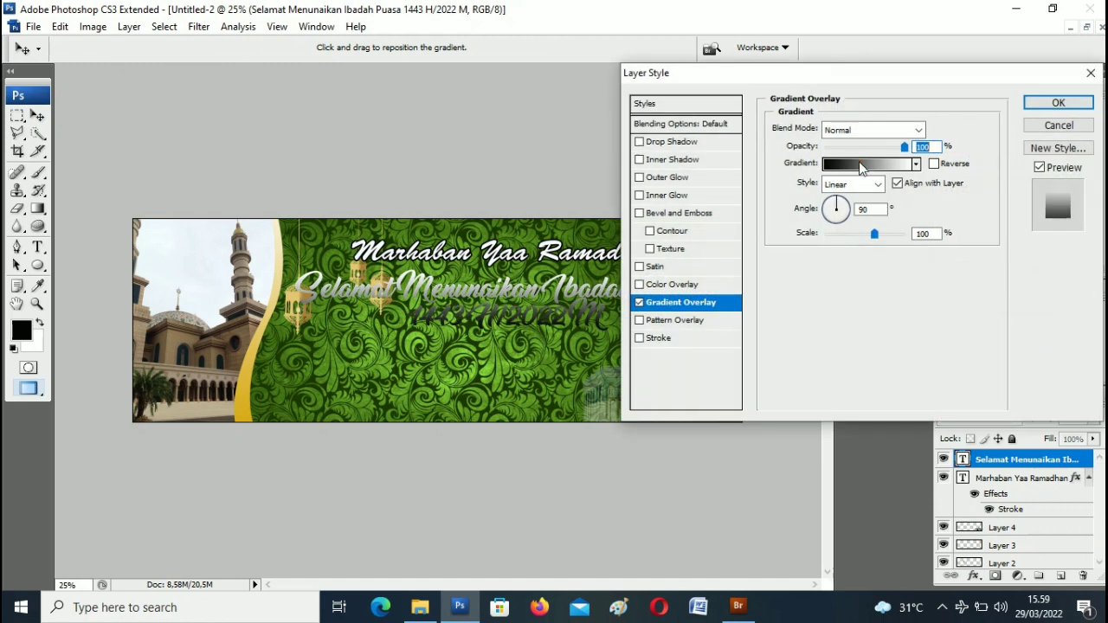
click(861, 166)
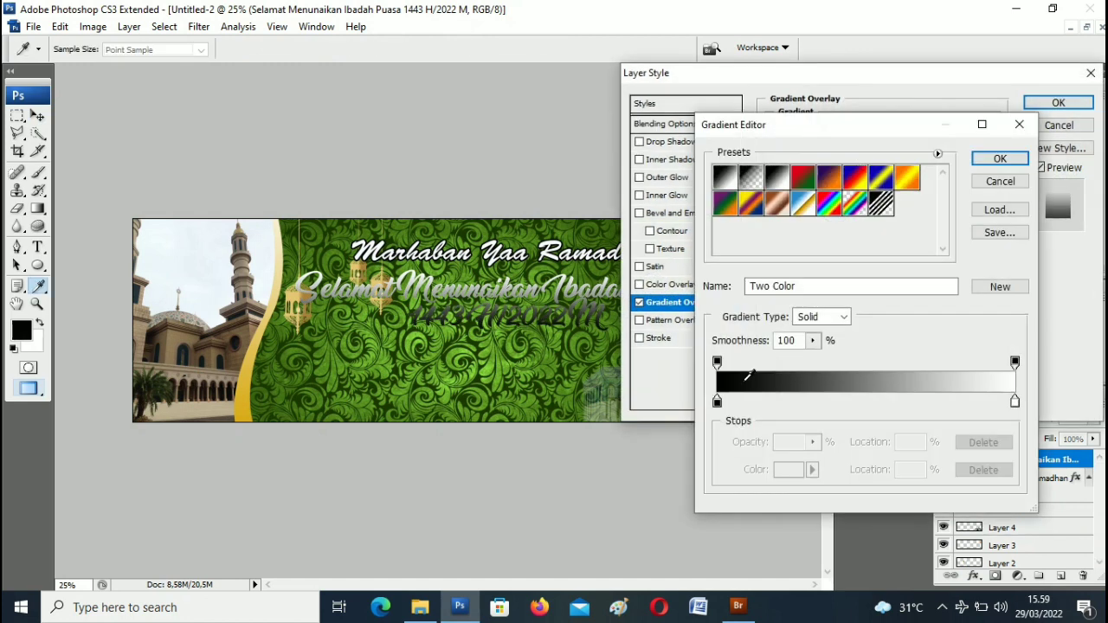
Change the gradient's dark end stop to a bright gold colour
double_click(718, 401)
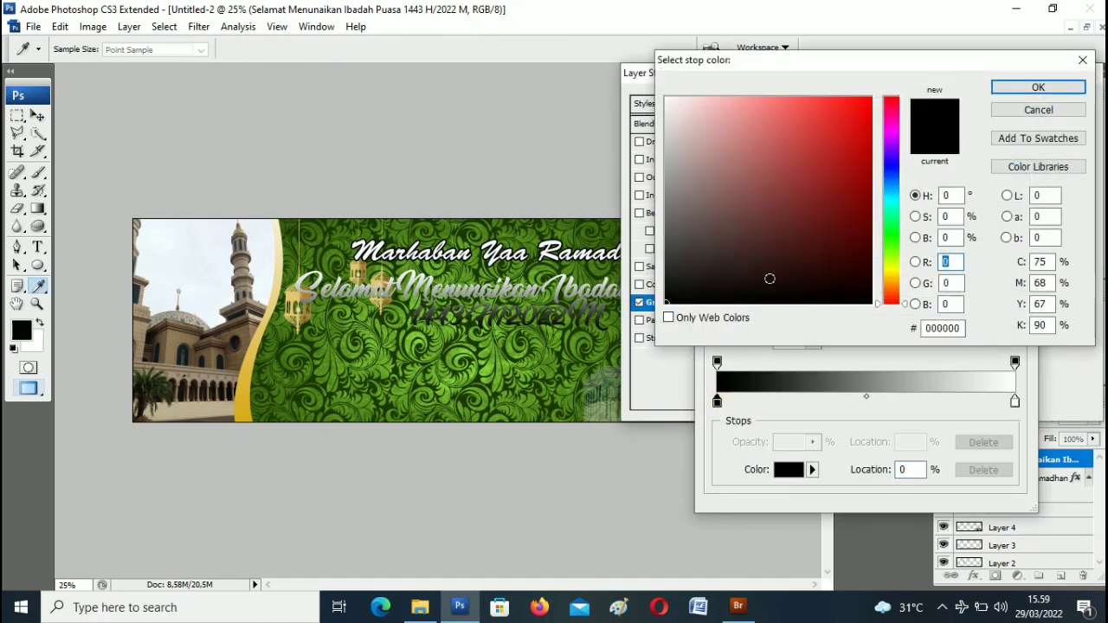
drag(898, 299, 897, 277)
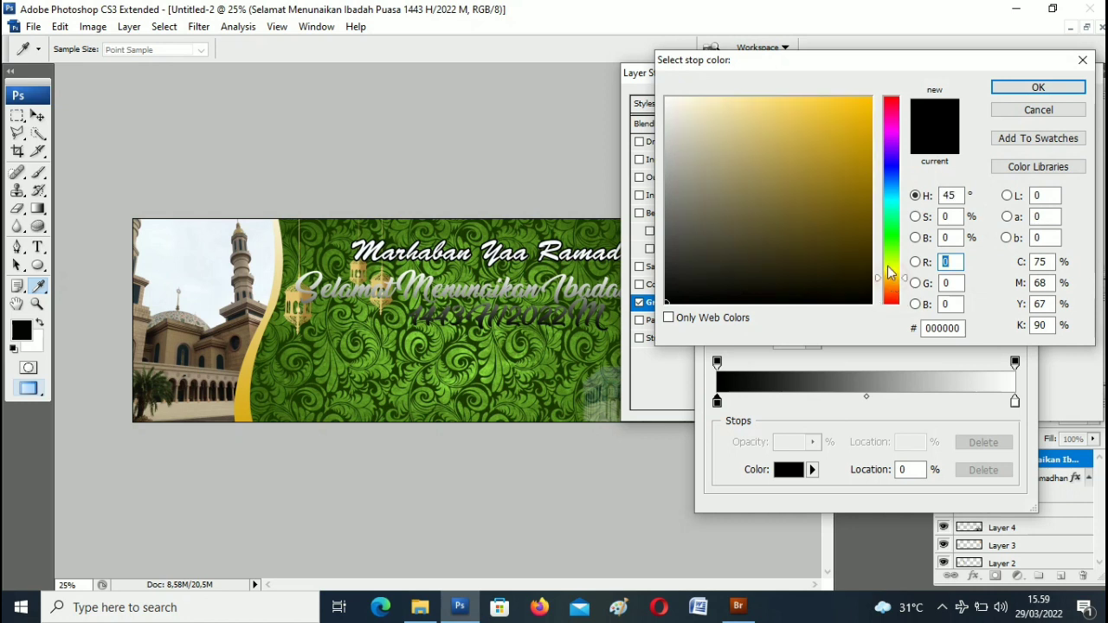
click(868, 109)
drag(868, 109, 868, 142)
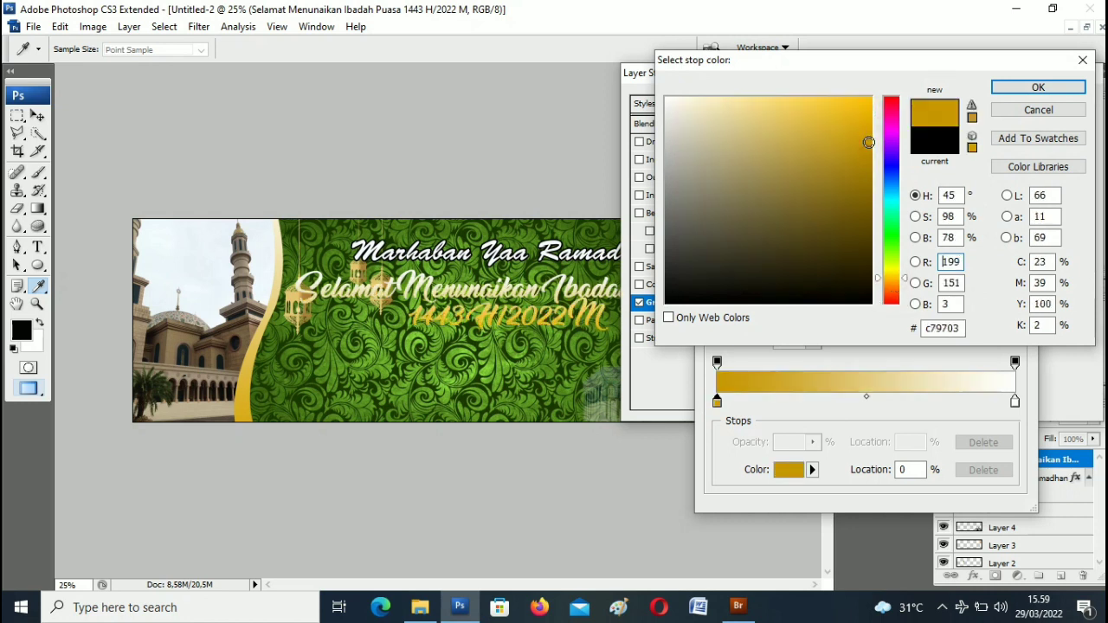
click(867, 133)
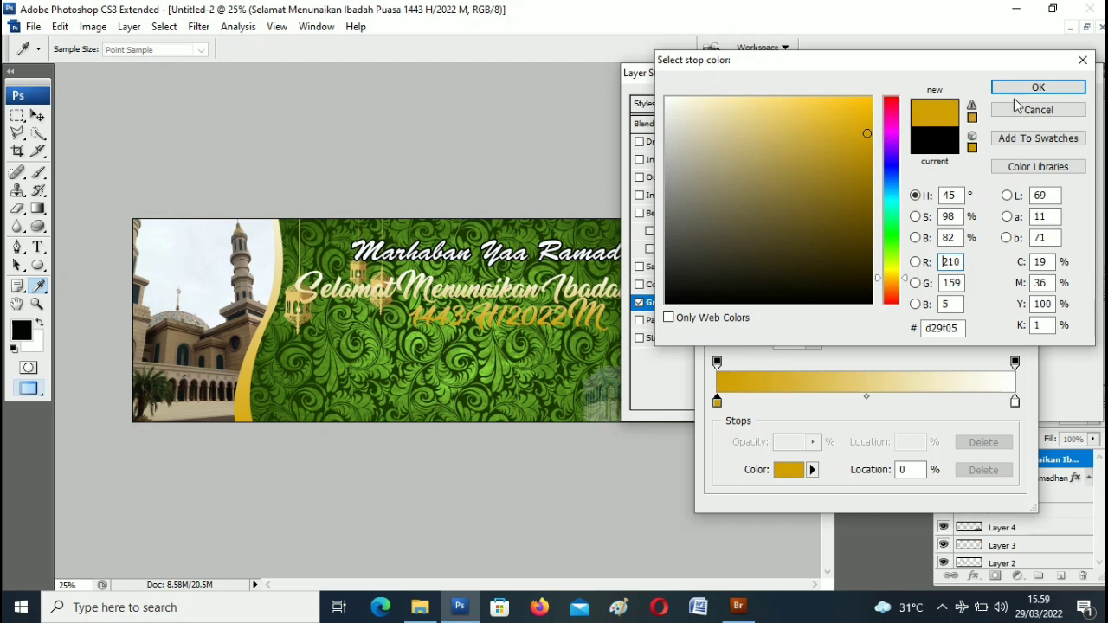
click(1041, 88)
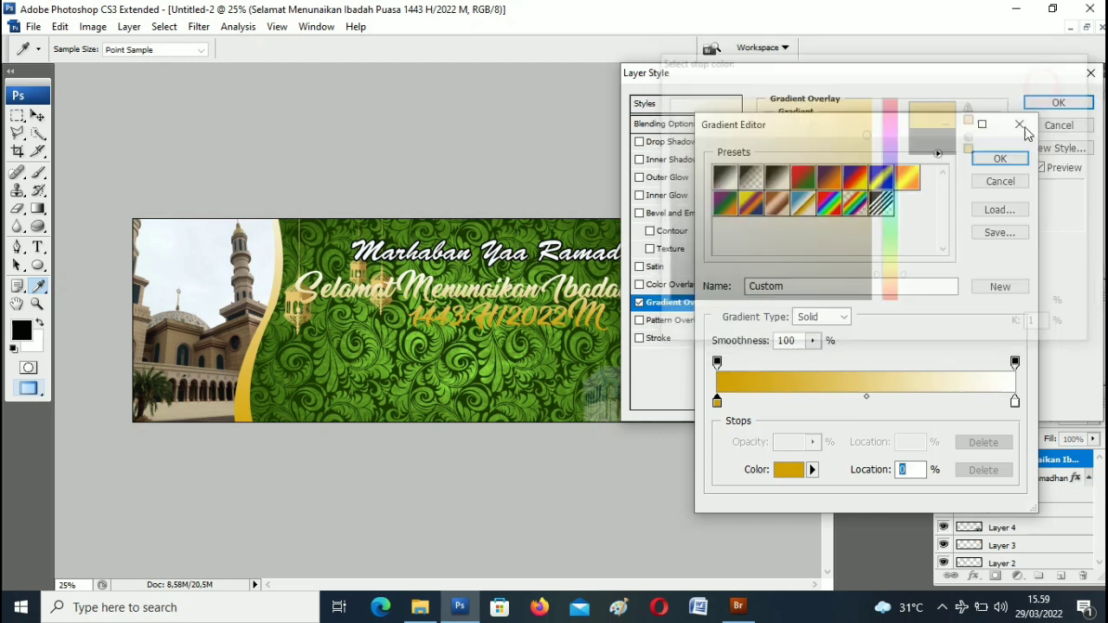
Try a bright yellow middle colour stop, then remove it again
click(864, 402)
double_click(865, 403)
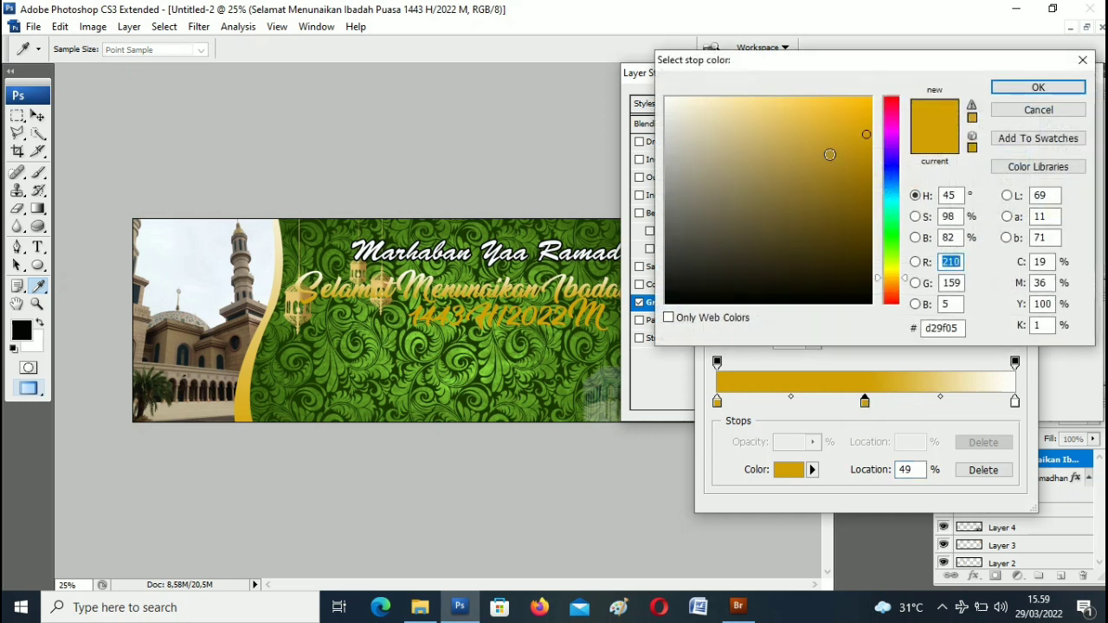
click(886, 272)
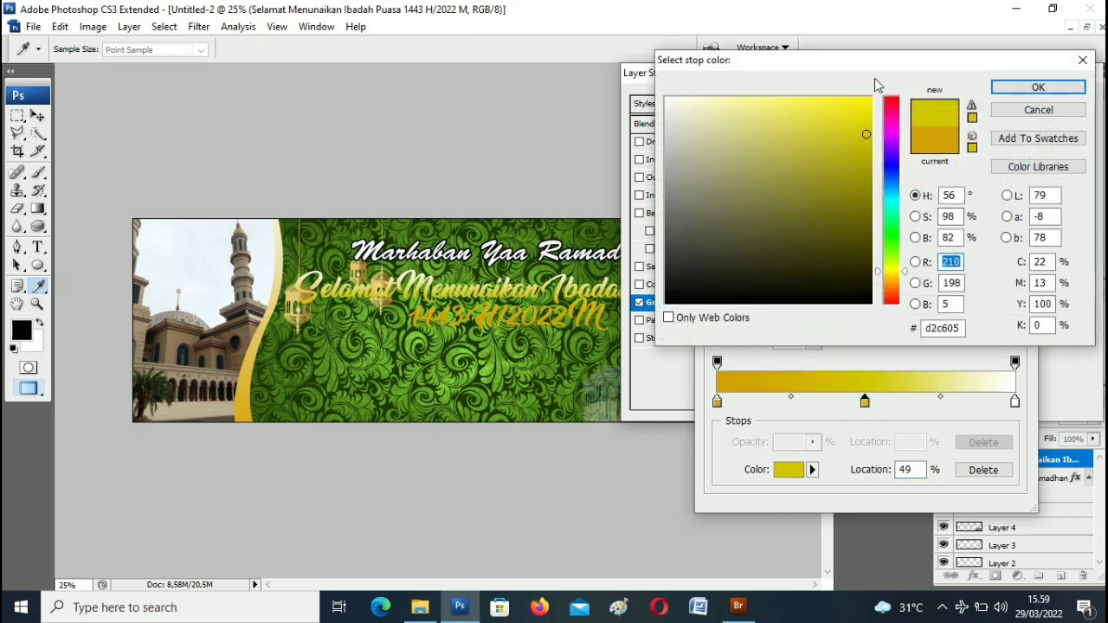
click(866, 104)
click(1038, 88)
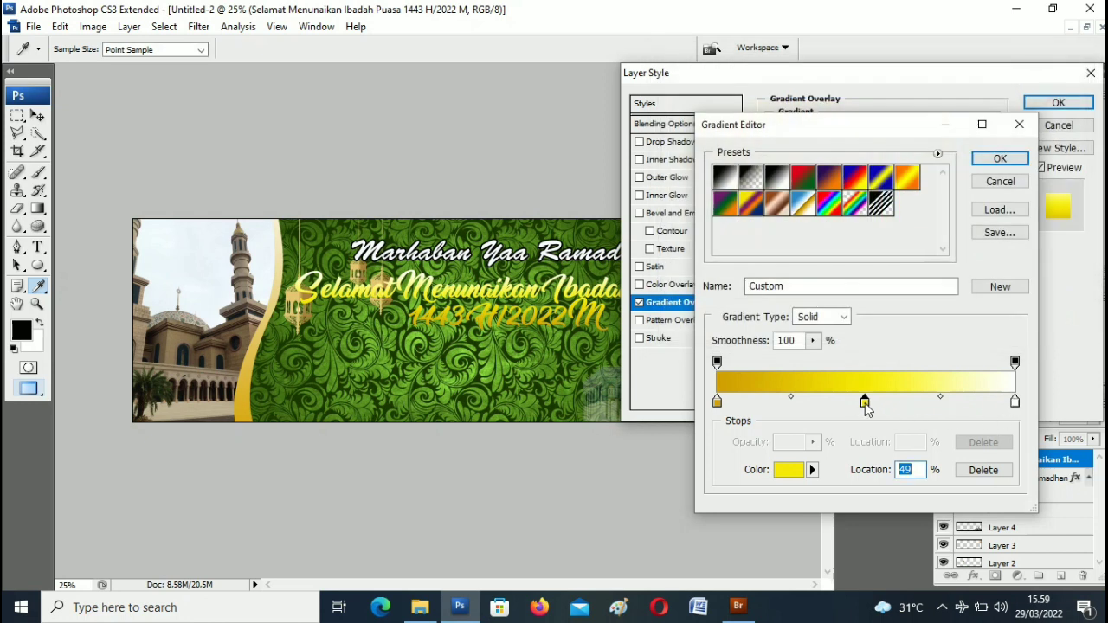
drag(863, 401, 866, 429)
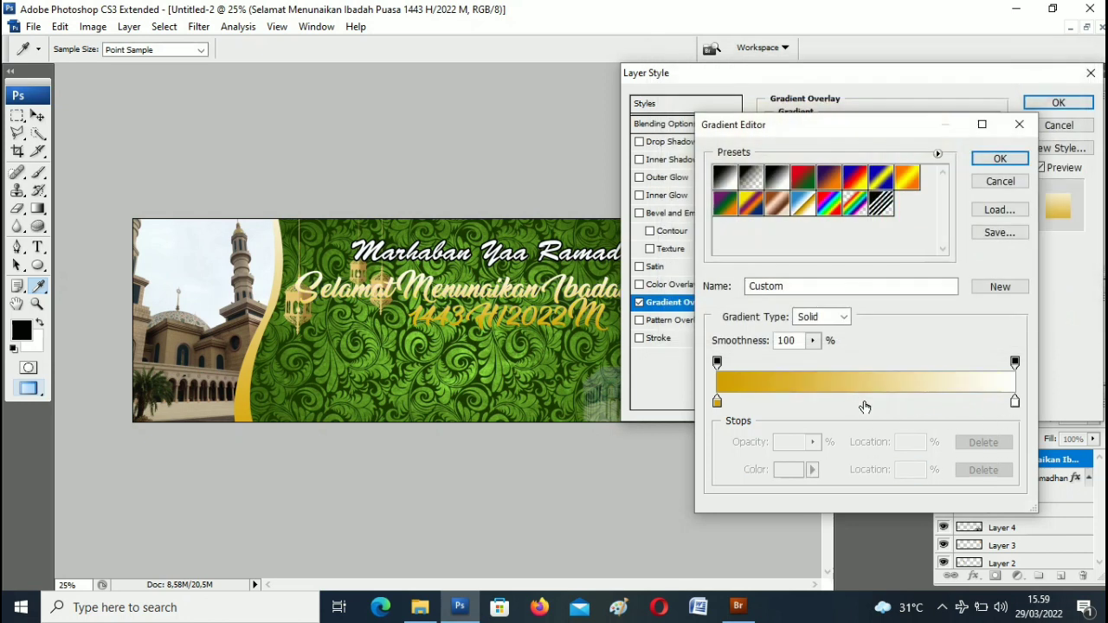
Add a yellow middle stop at 49% and colour the right end stop gold
click(865, 404)
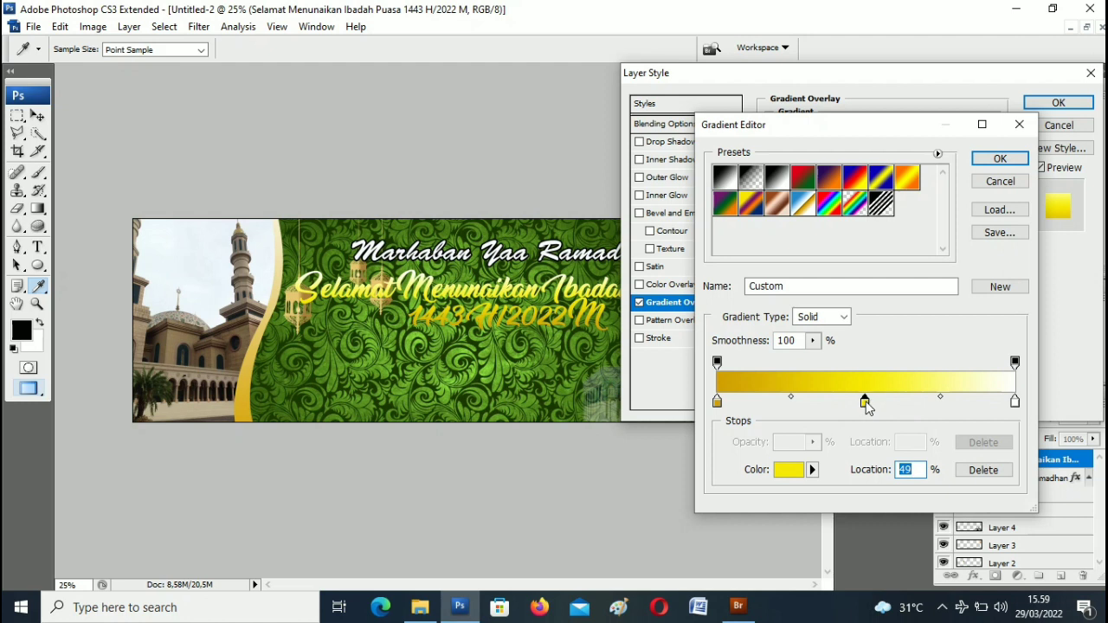
double_click(865, 402)
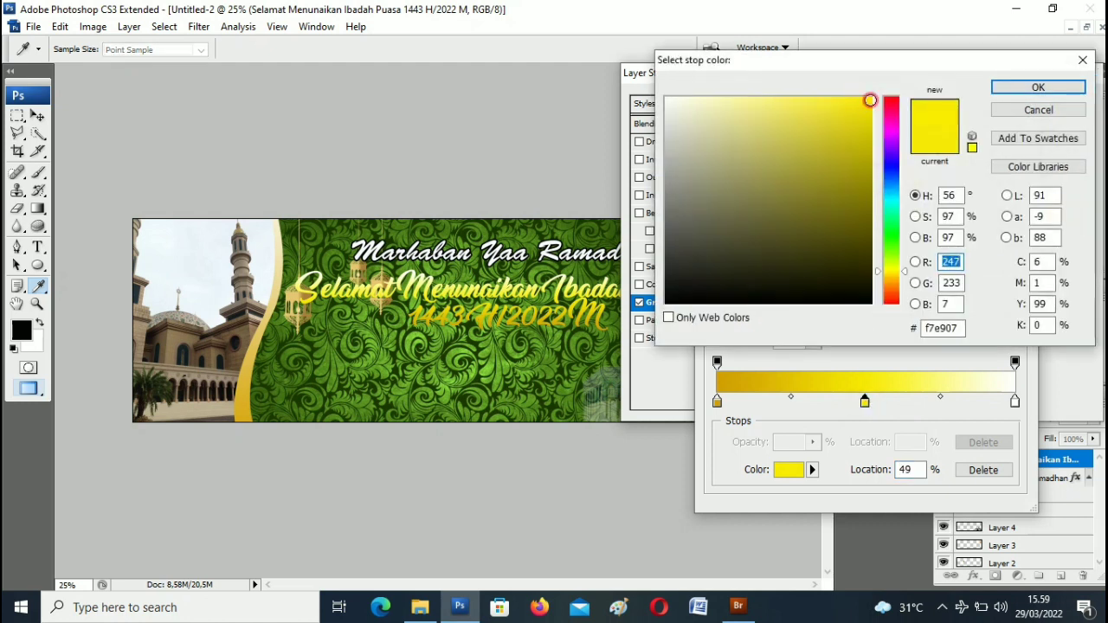
click(1017, 88)
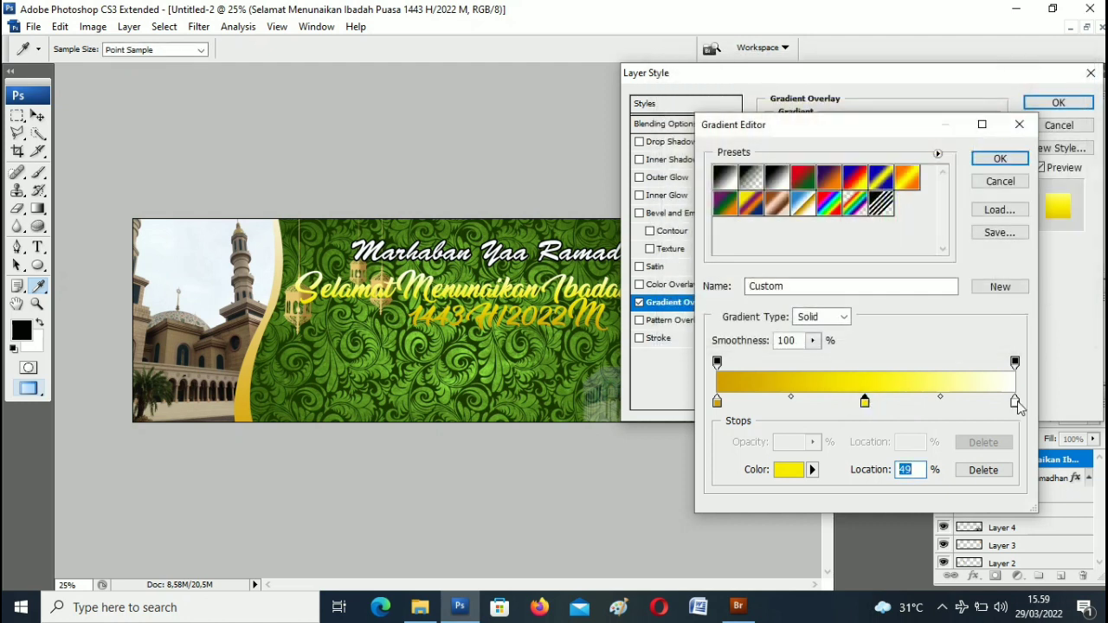
click(1015, 402)
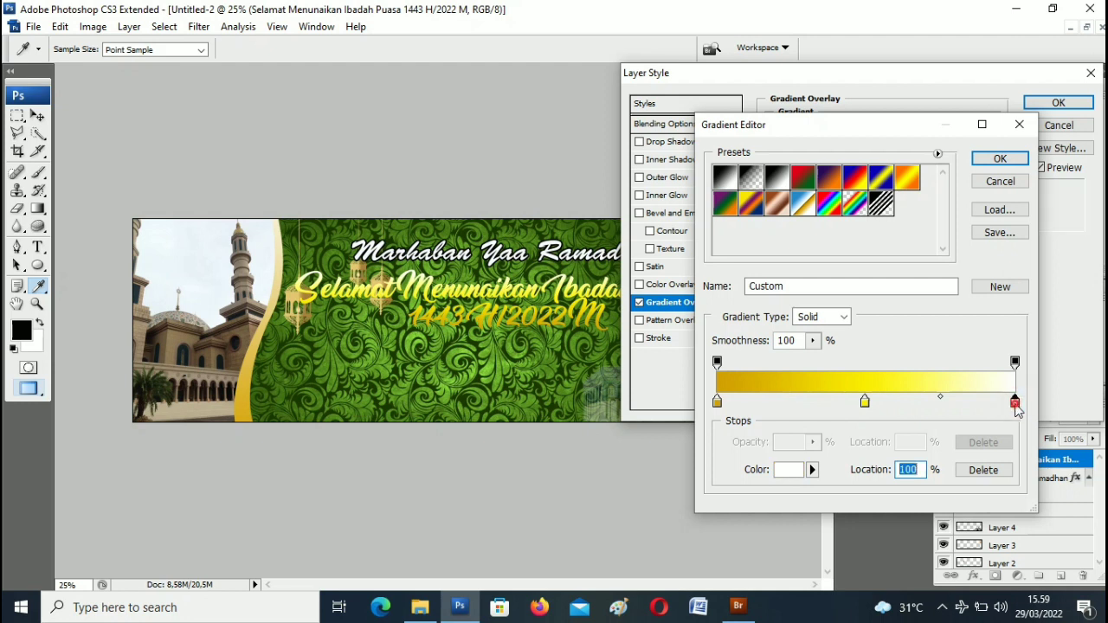
double_click(1015, 403)
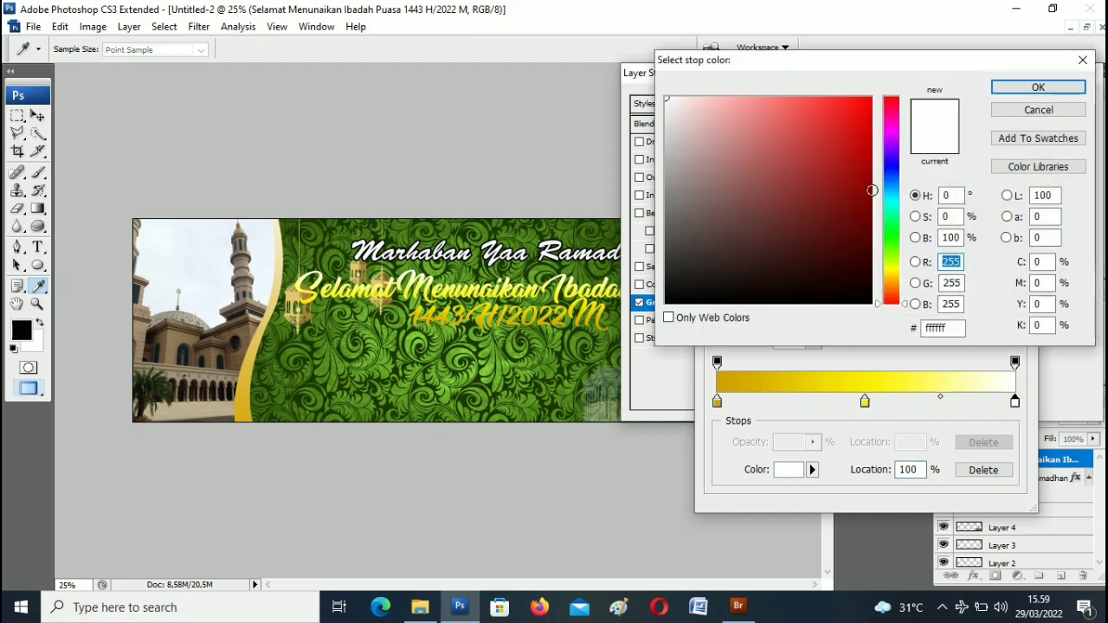
click(892, 271)
click(891, 286)
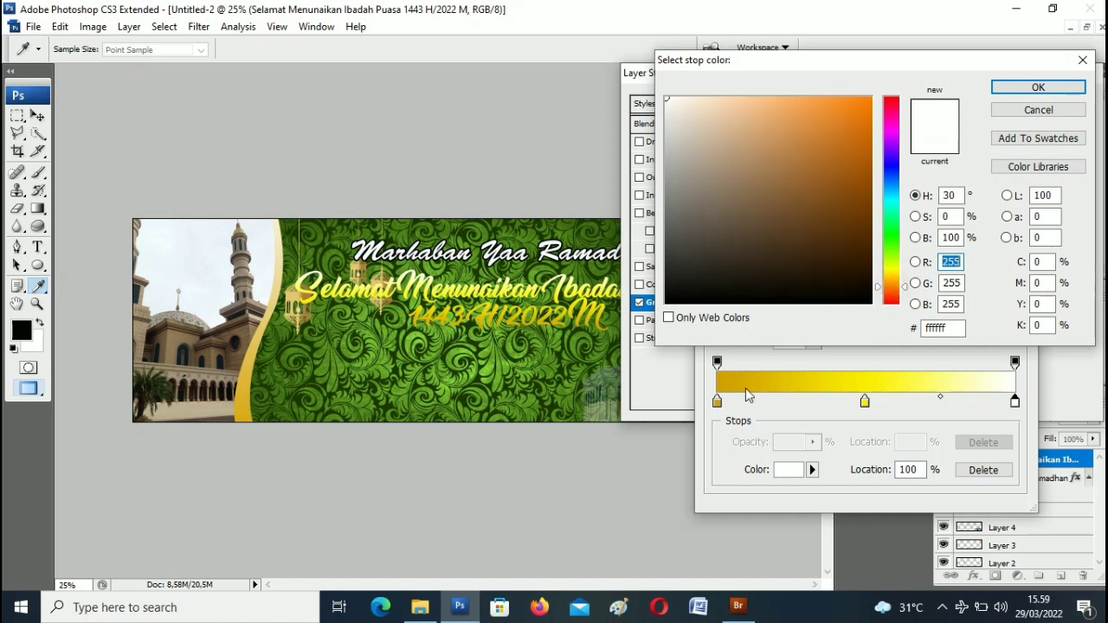
click(863, 107)
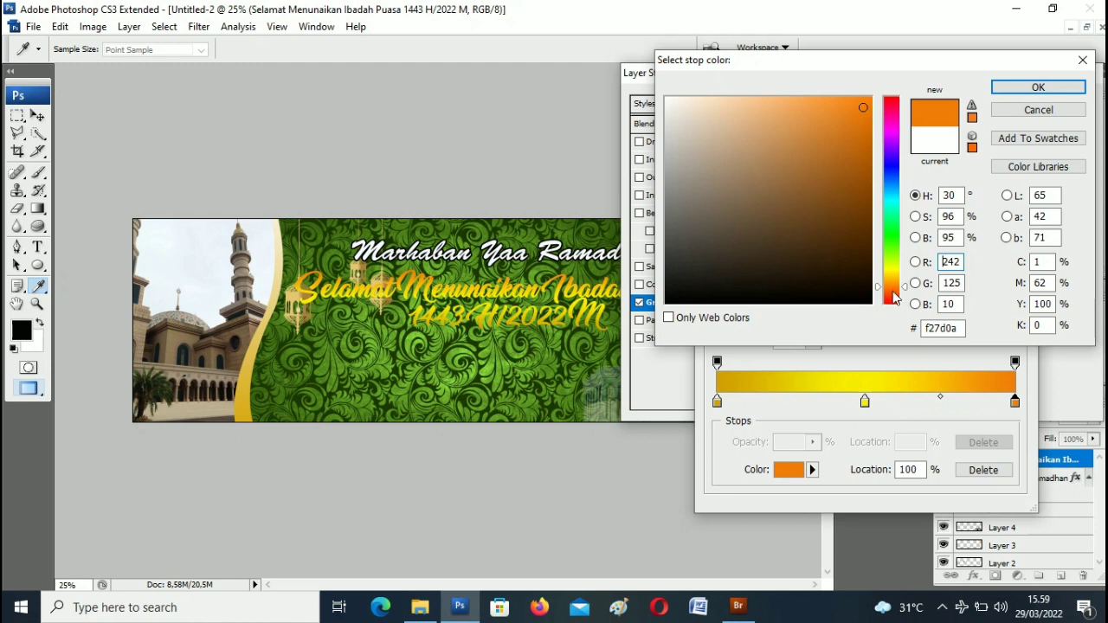
click(892, 278)
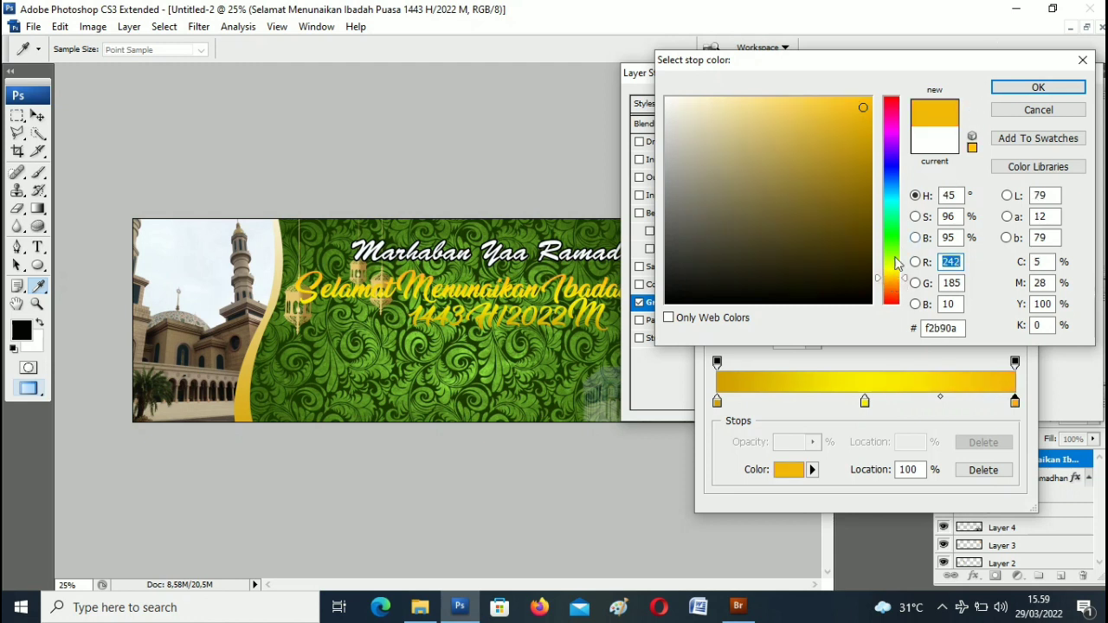
click(891, 276)
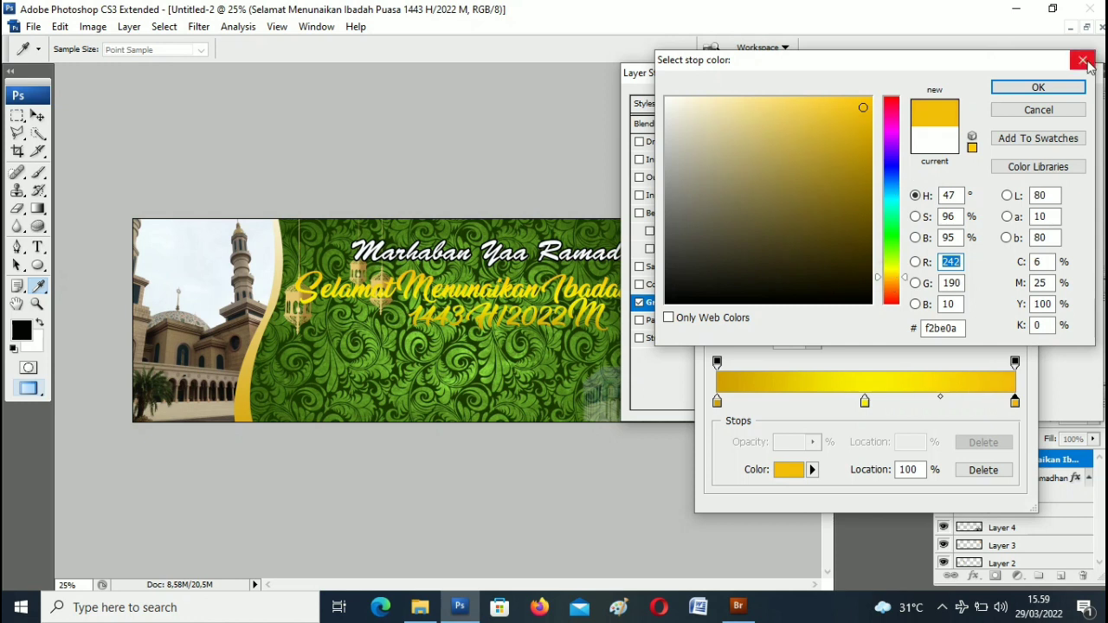
click(1037, 87)
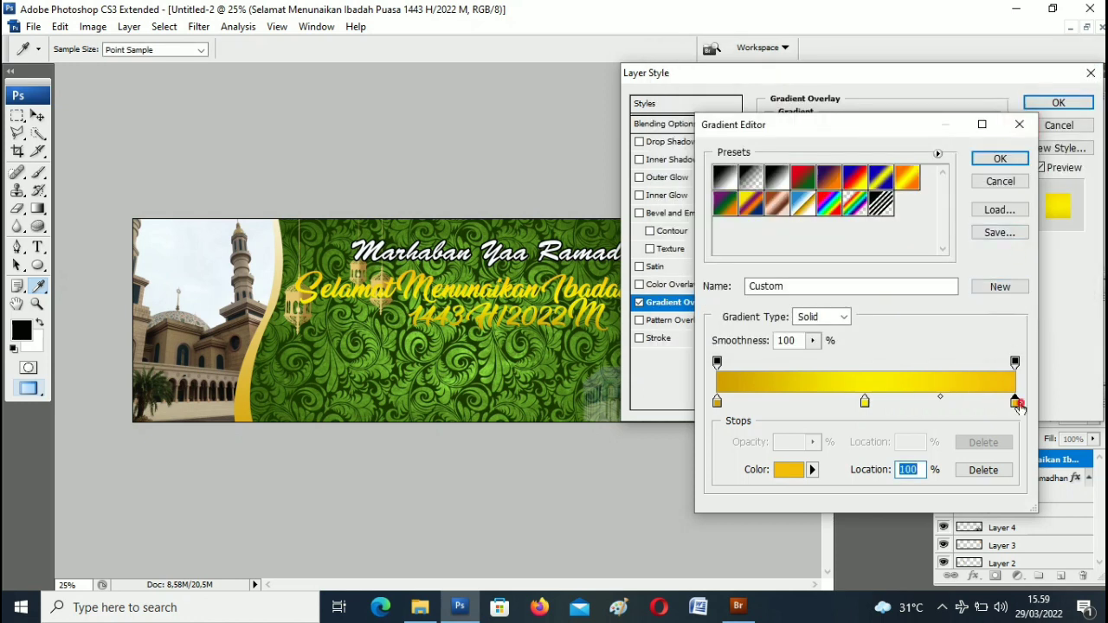
Move the end stop to 98% and give it a deeper gold
drag(1015, 402, 1009, 403)
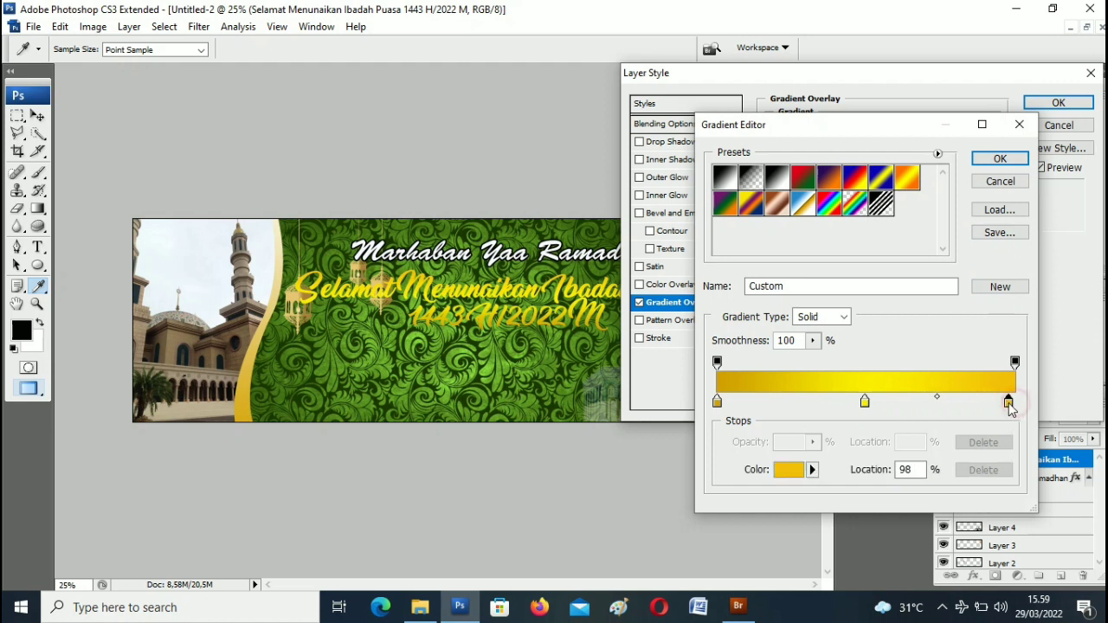
double_click(1008, 402)
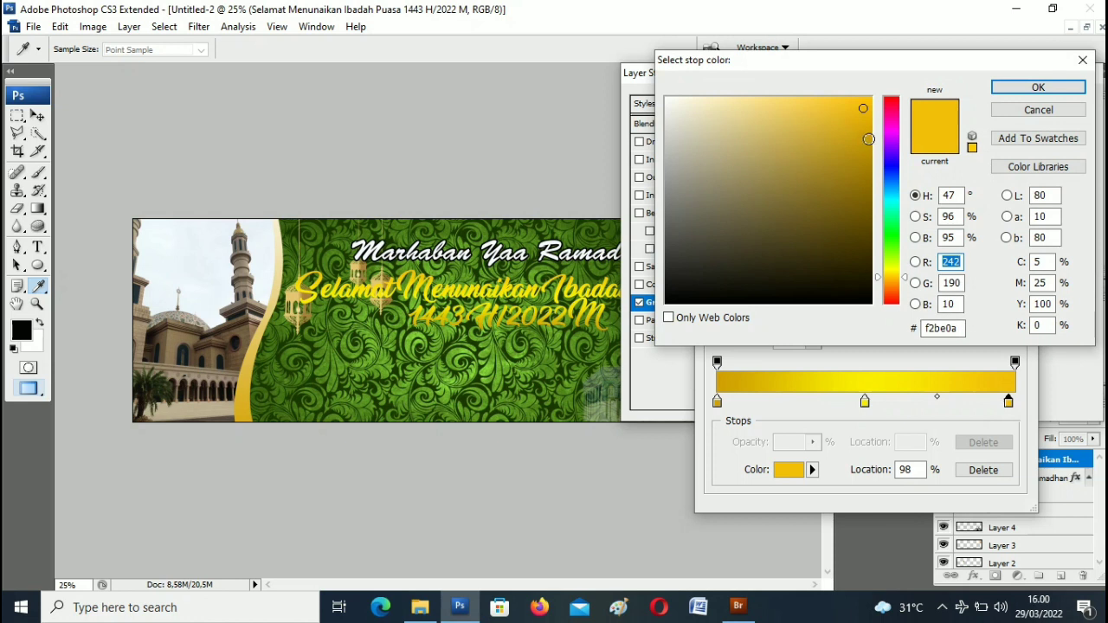
click(865, 135)
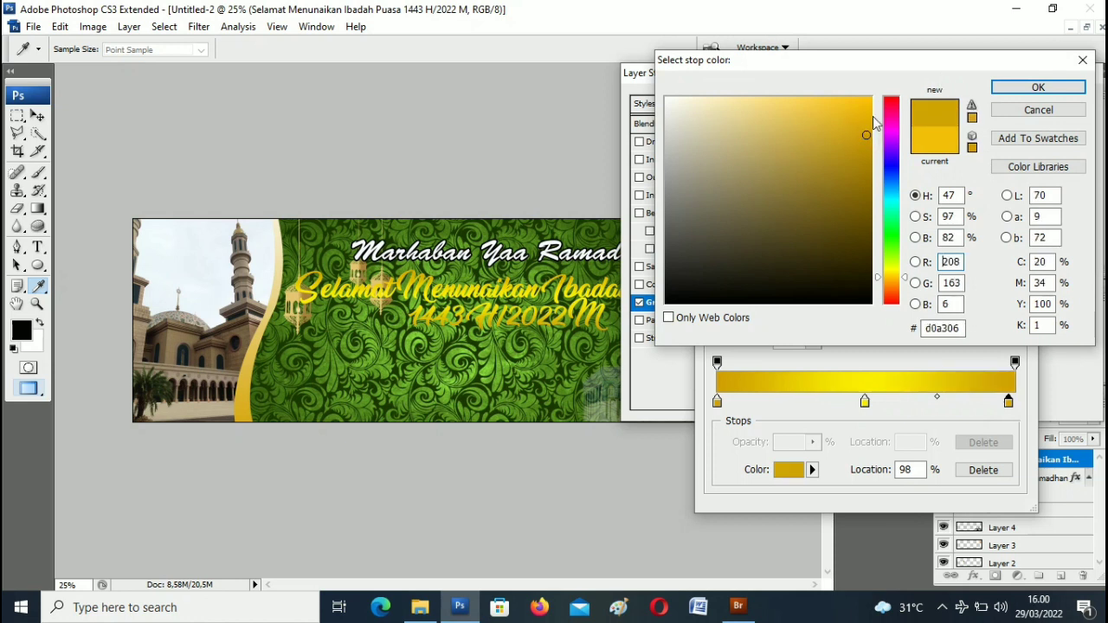
click(869, 130)
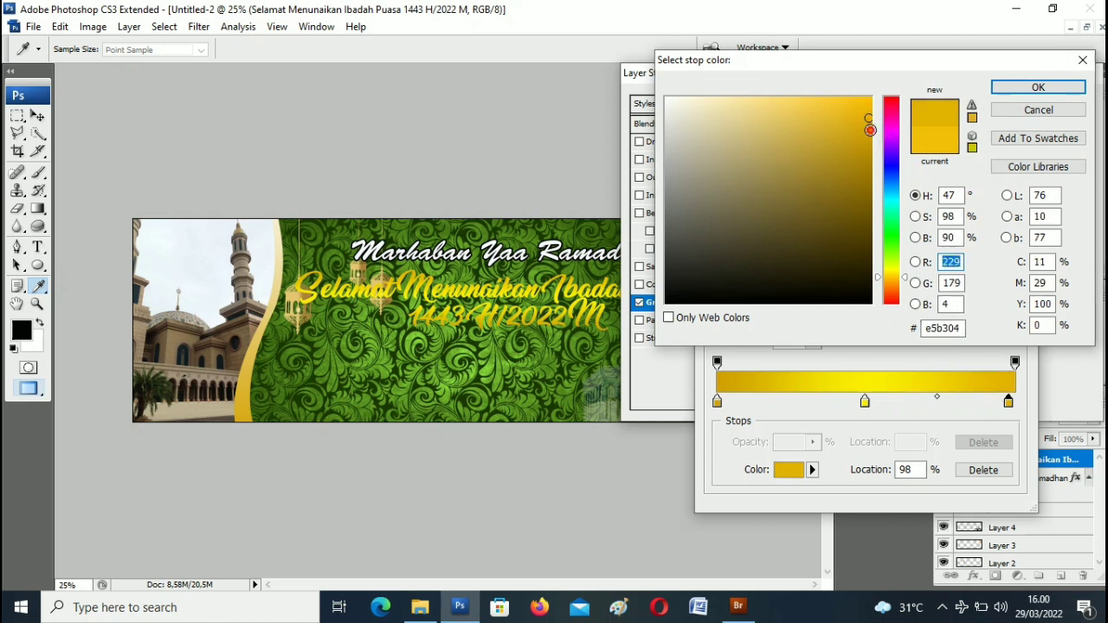
click(1044, 82)
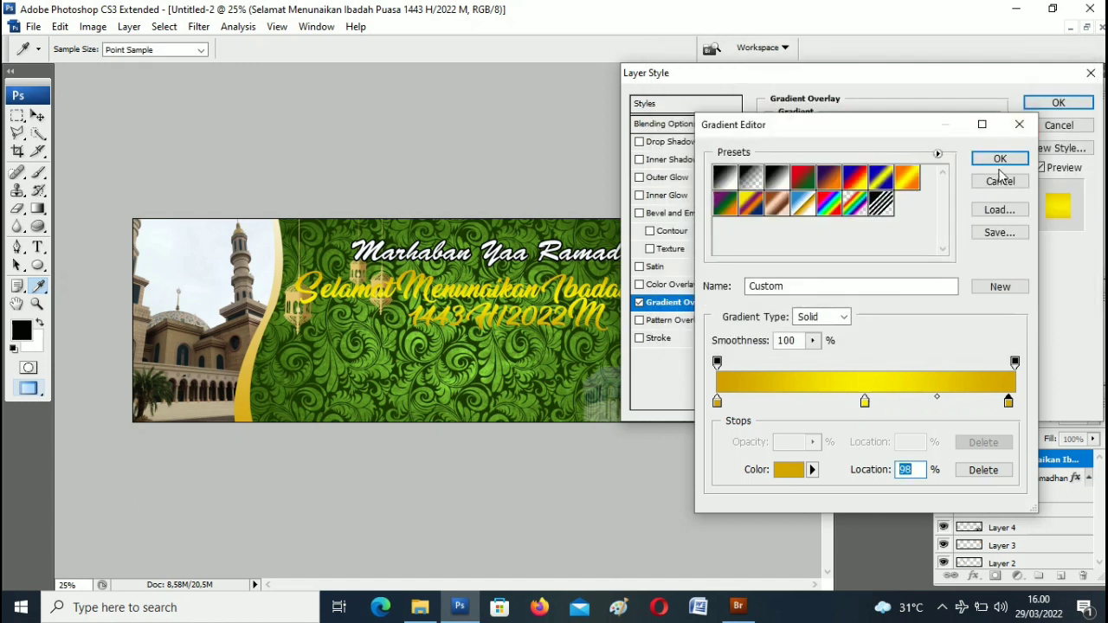
Accept the edited gradient and set the Gradient Overlay angle to -18°
click(1003, 160)
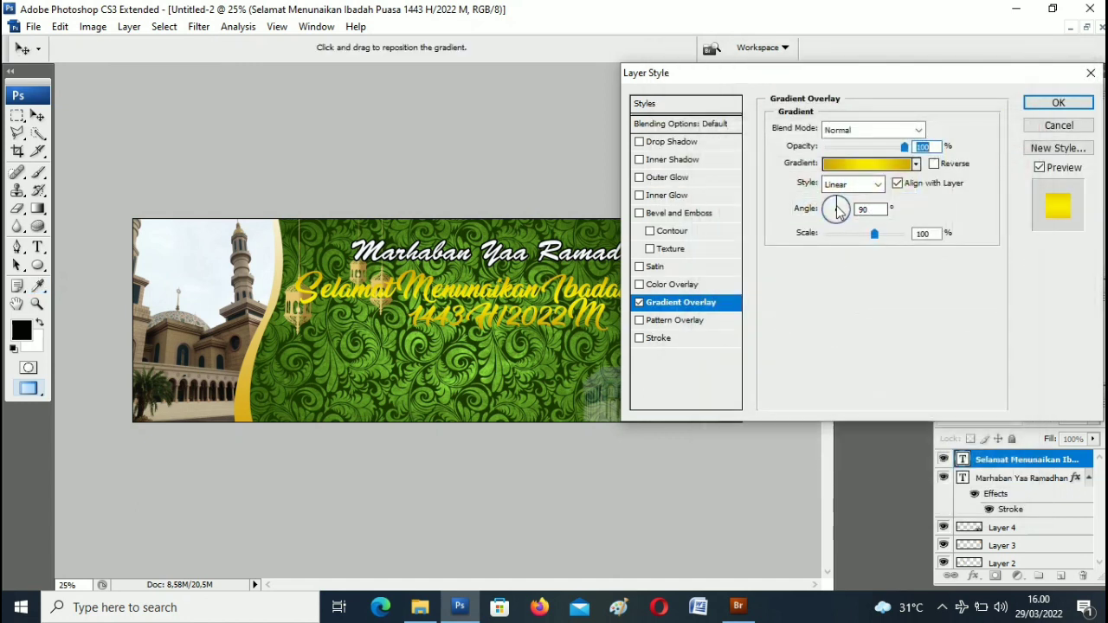
drag(832, 208, 846, 218)
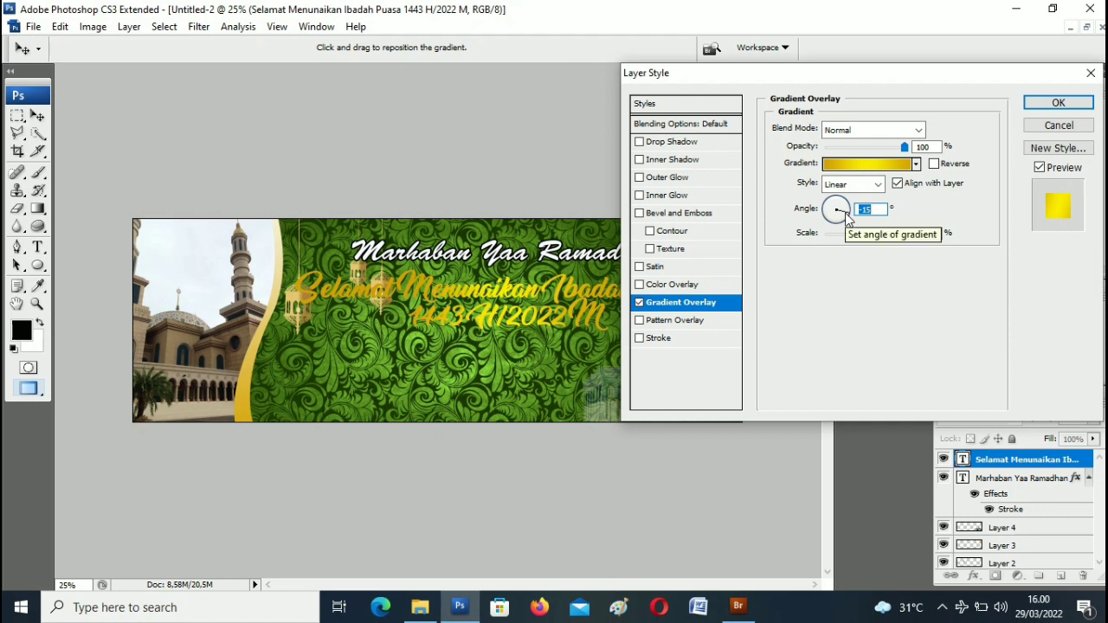
click(845, 216)
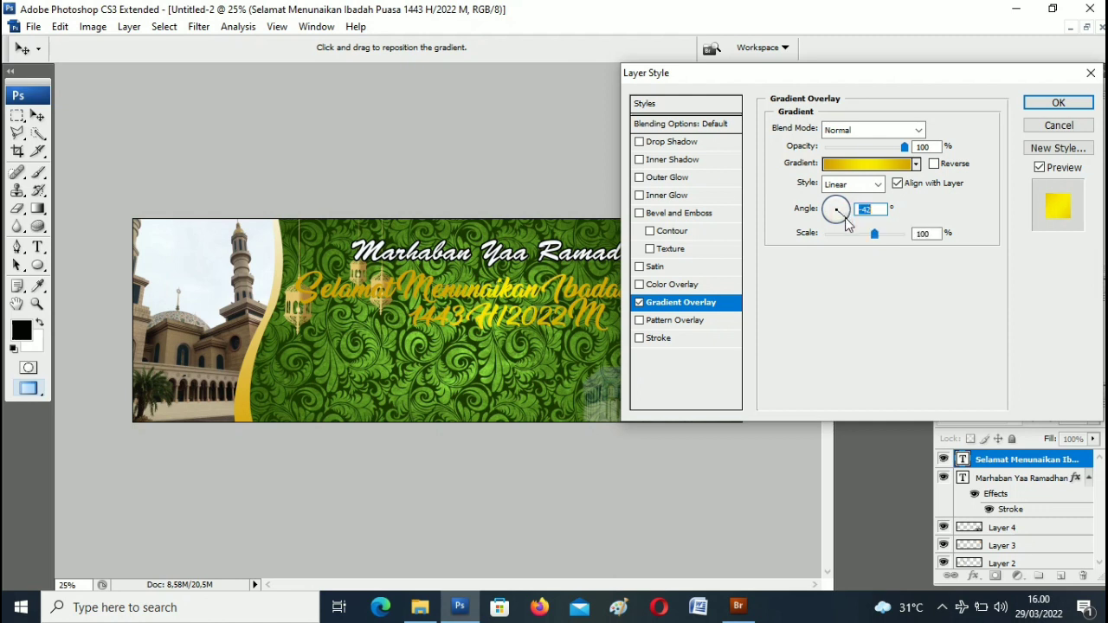
click(845, 216)
click(848, 214)
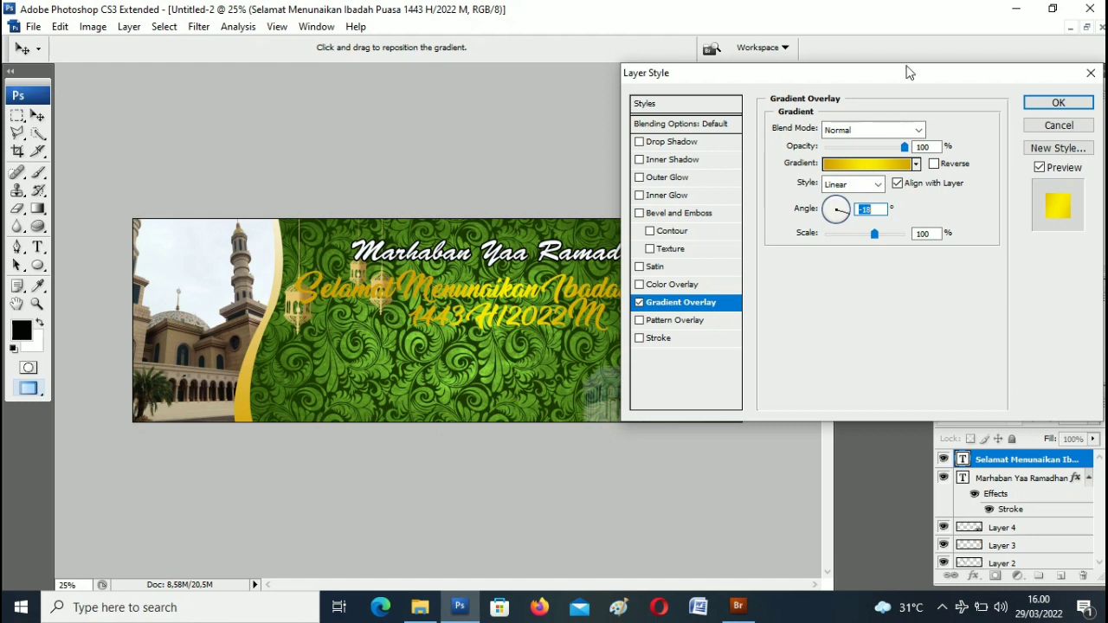
mouse_move(909, 80)
mouse_down()
mouse_move(782, 422)
mouse_move(935, 100)
mouse_up()
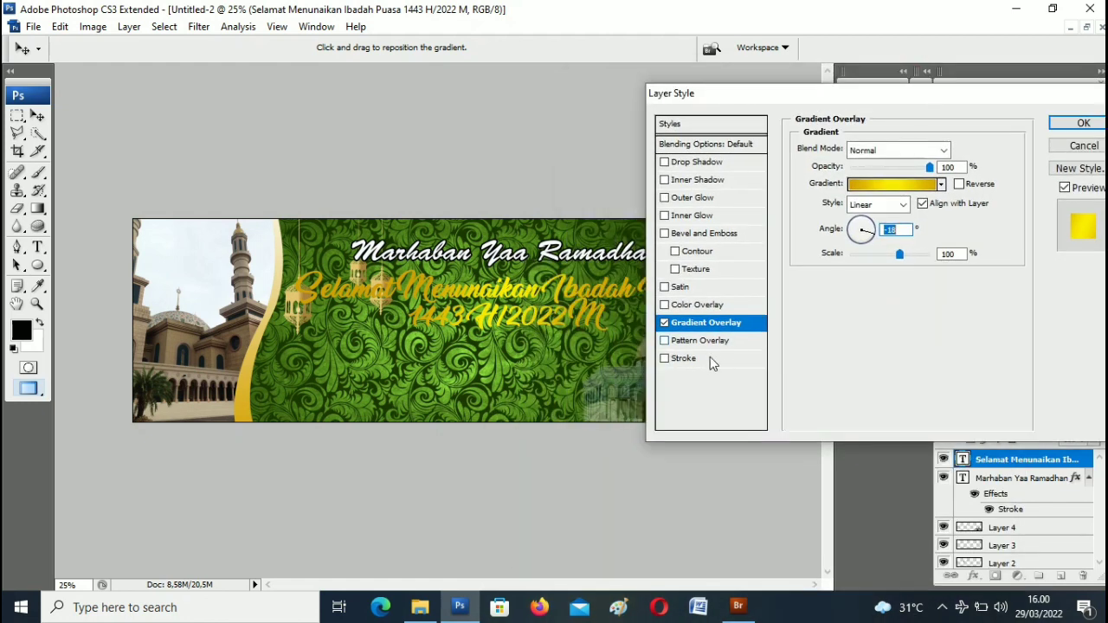
Enable a black Drop Shadow on the greeting with 100% opacity and 100% spread
click(703, 164)
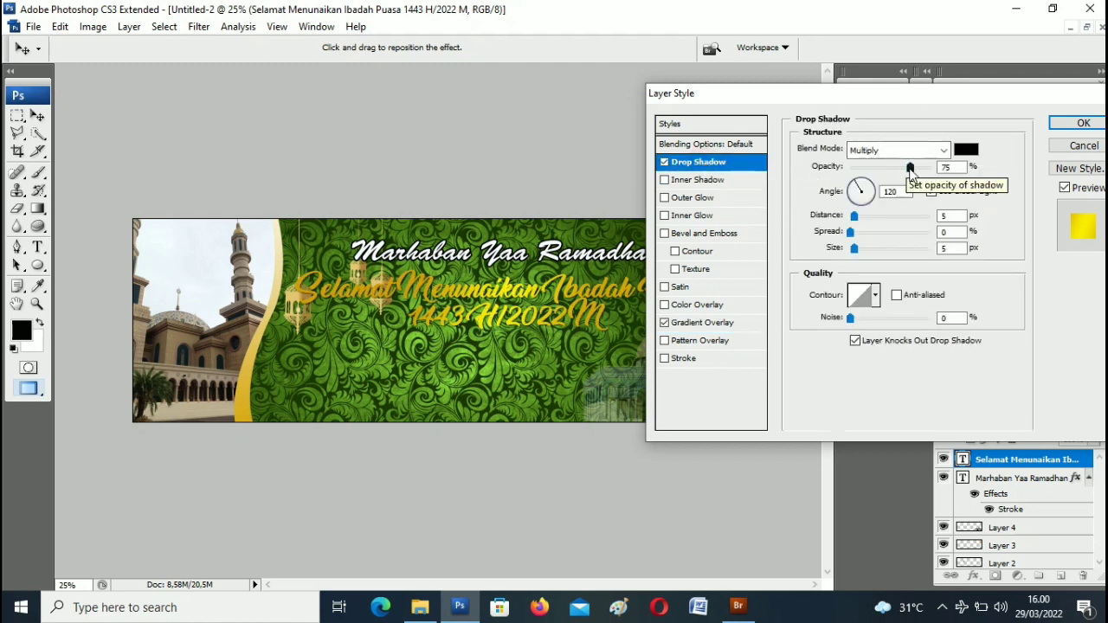
drag(913, 173, 983, 176)
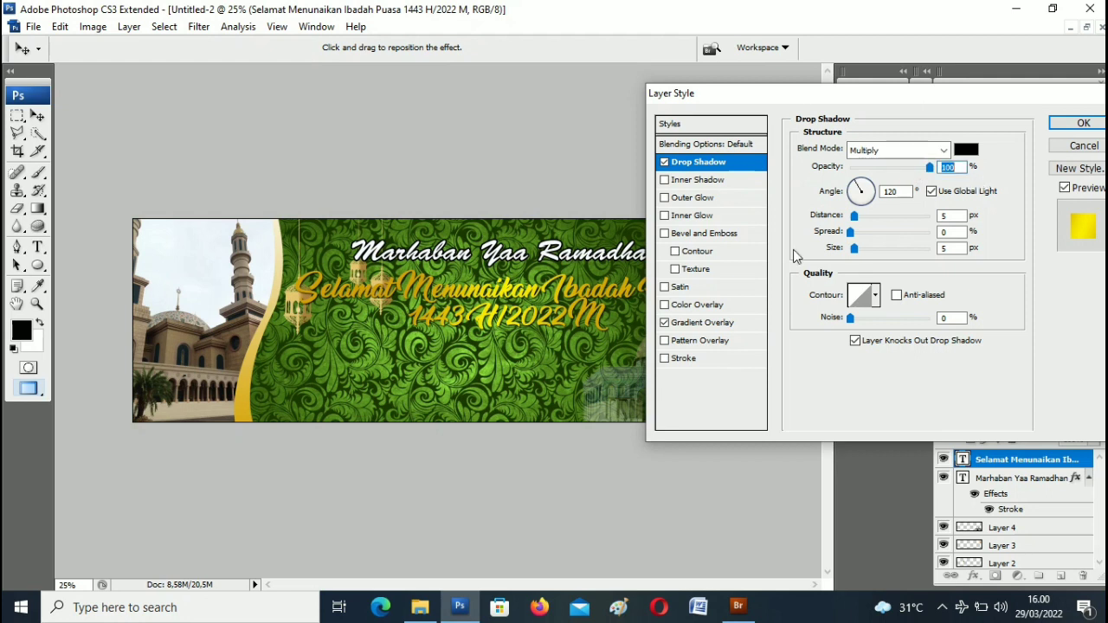
drag(850, 232, 941, 245)
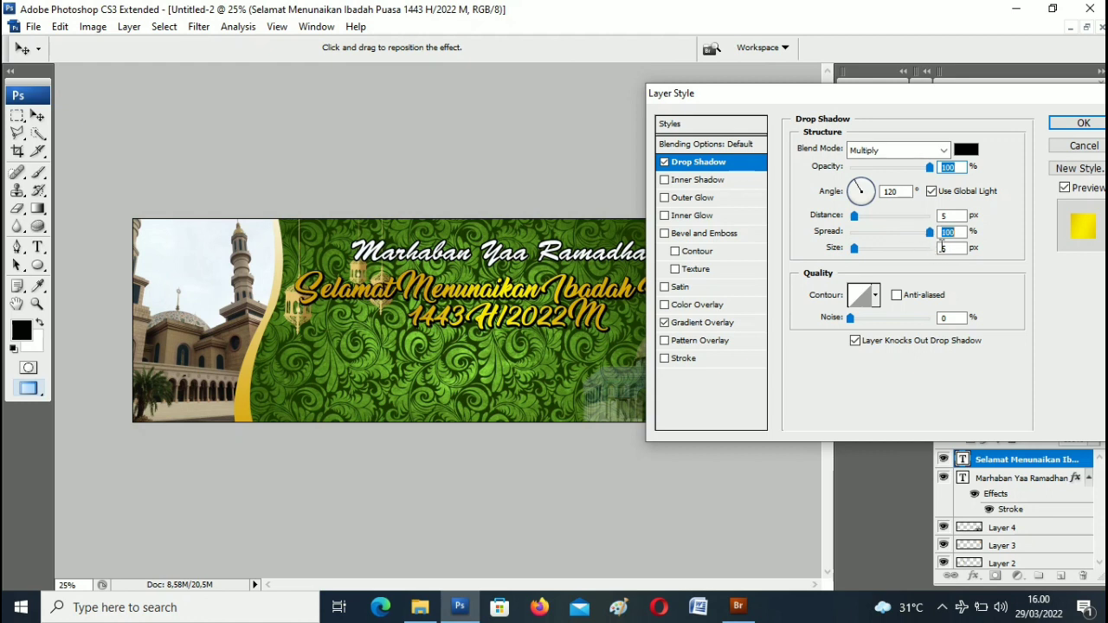
click(853, 248)
drag(854, 248, 857, 251)
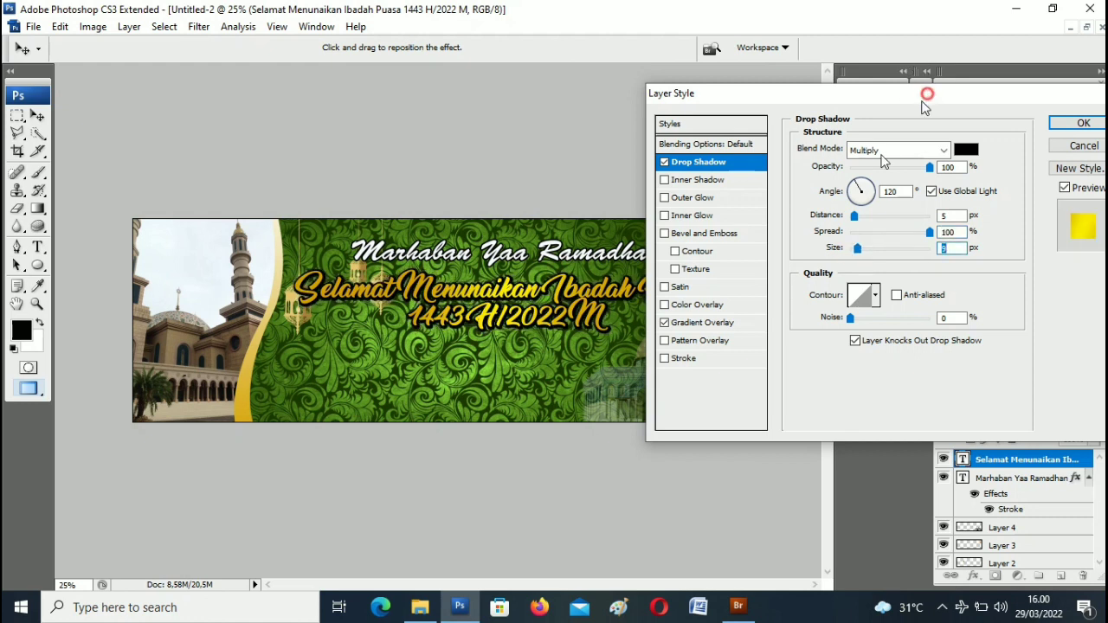
mouse_move(924, 95)
mouse_down()
mouse_move(779, 368)
mouse_move(840, 323)
mouse_move(916, 346)
mouse_up()
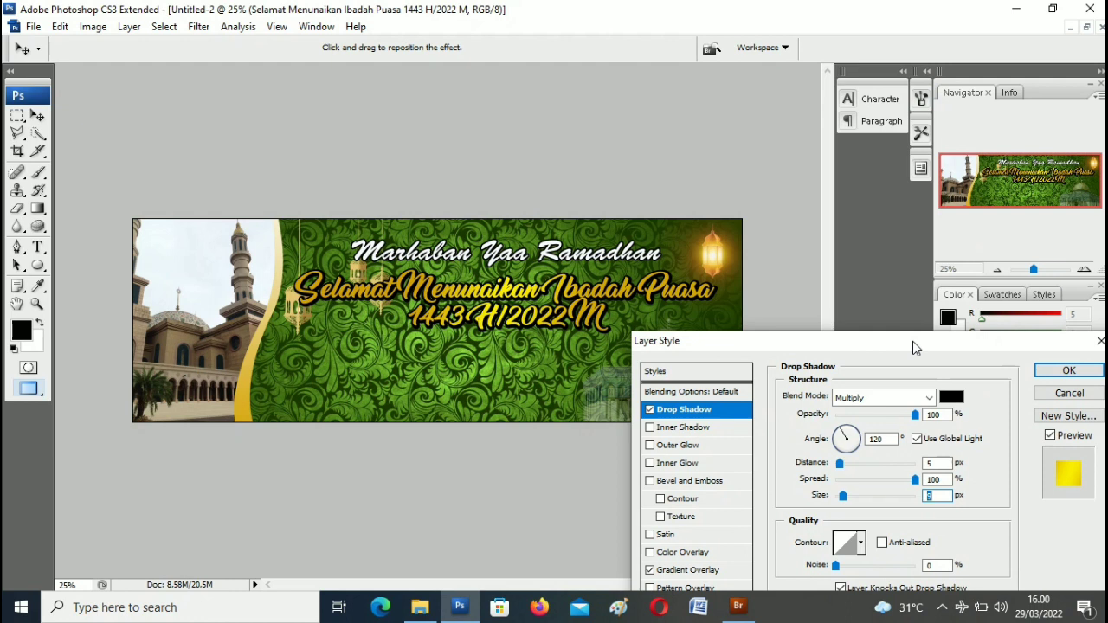
drag(912, 341, 731, 183)
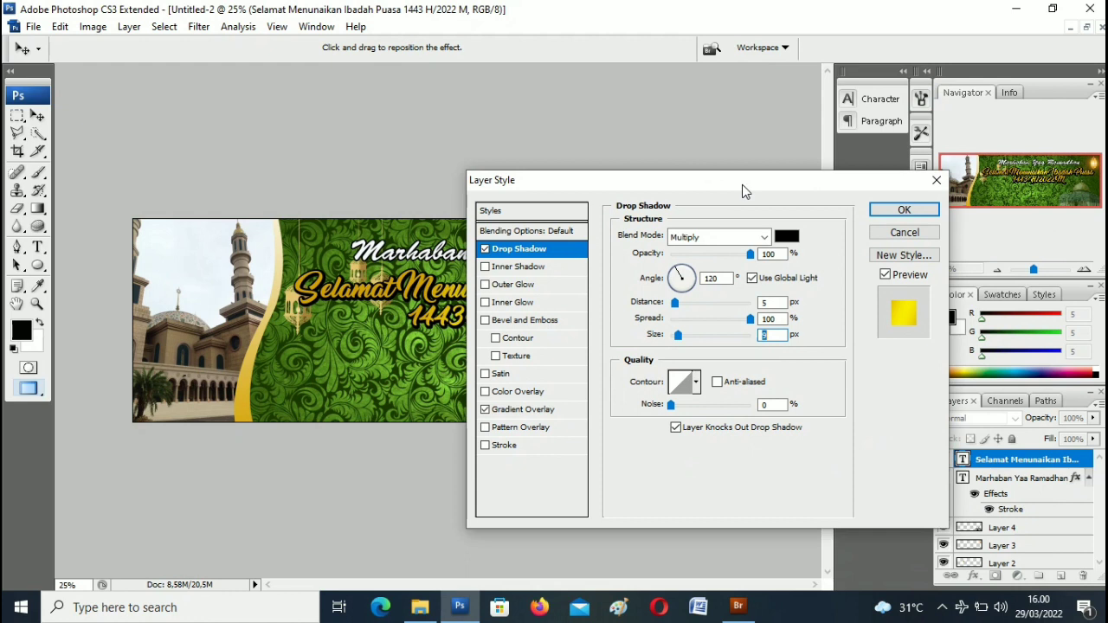
click(900, 212)
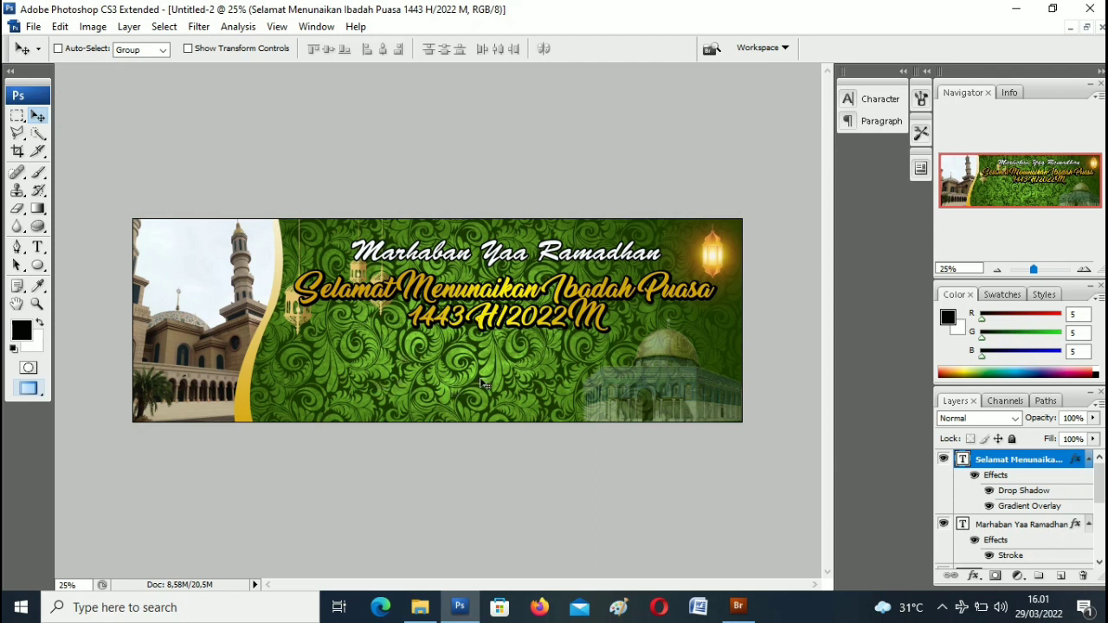
Start a new text line below the greeting using the Brush Script Std font
click(38, 247)
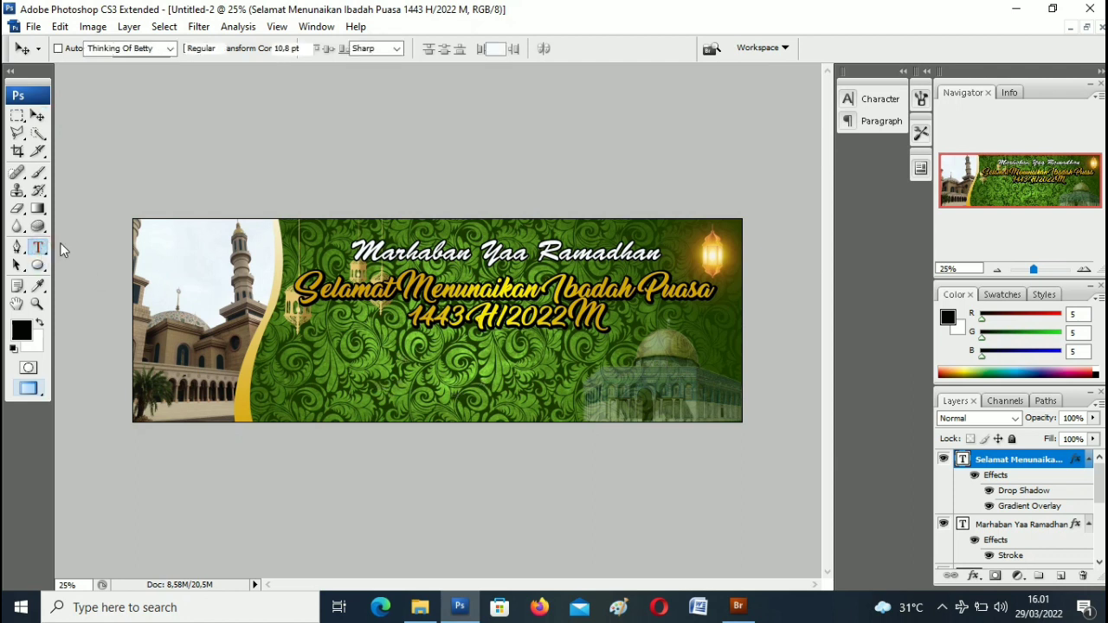
click(499, 374)
click(171, 49)
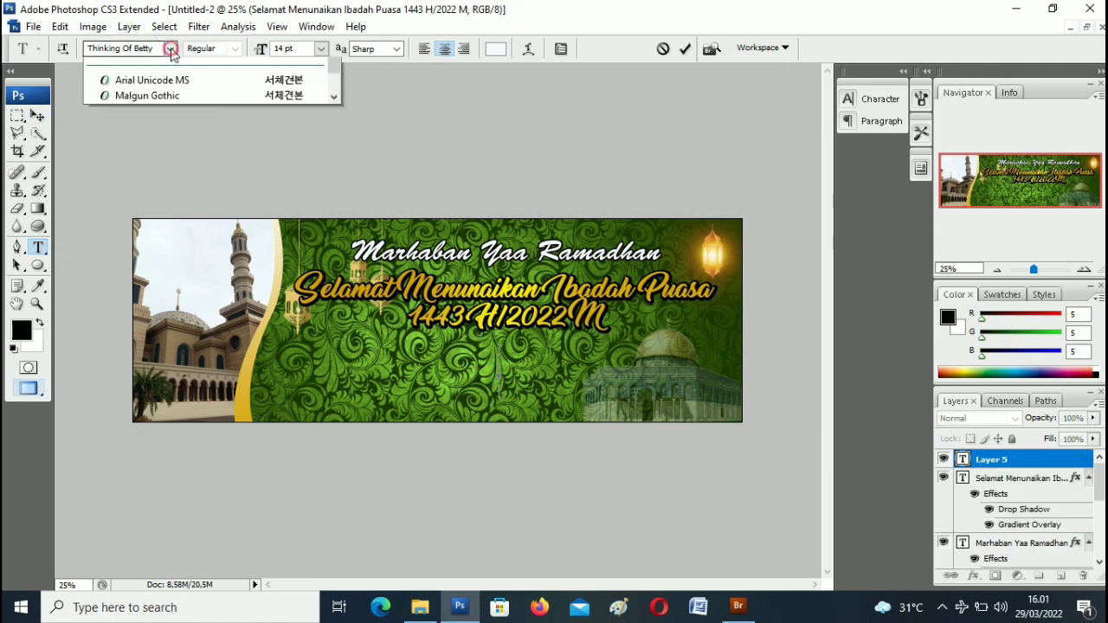
mouse_move(328, 502)
mouse_down()
mouse_move(309, 129)
mouse_move(334, 168)
mouse_move(351, 348)
mouse_move(333, 473)
mouse_move(326, 346)
mouse_move(280, 147)
mouse_up()
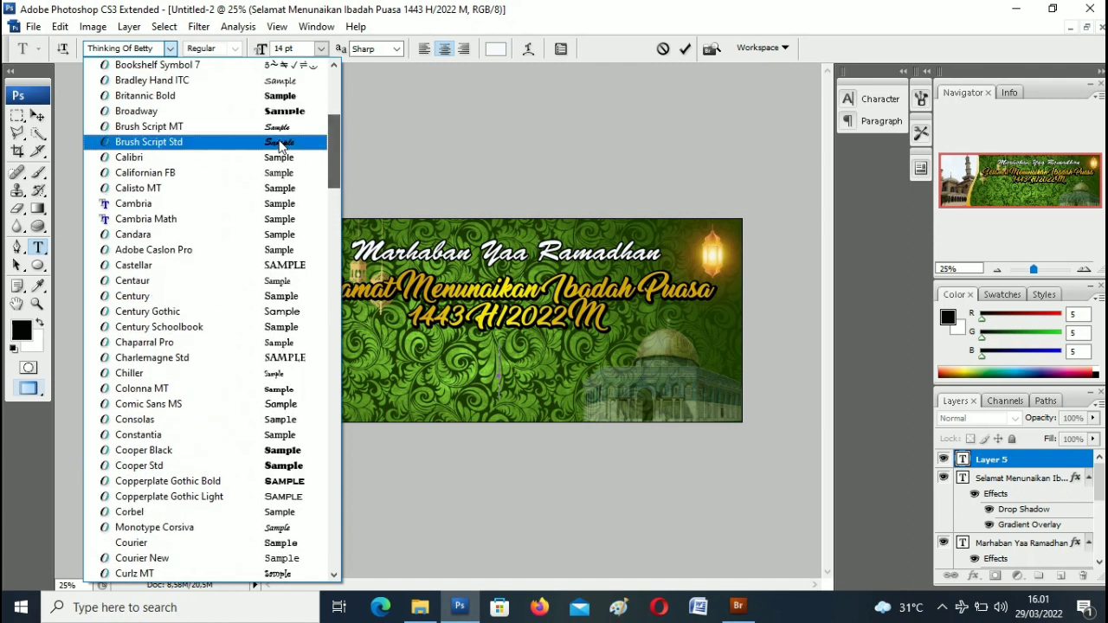
click(301, 143)
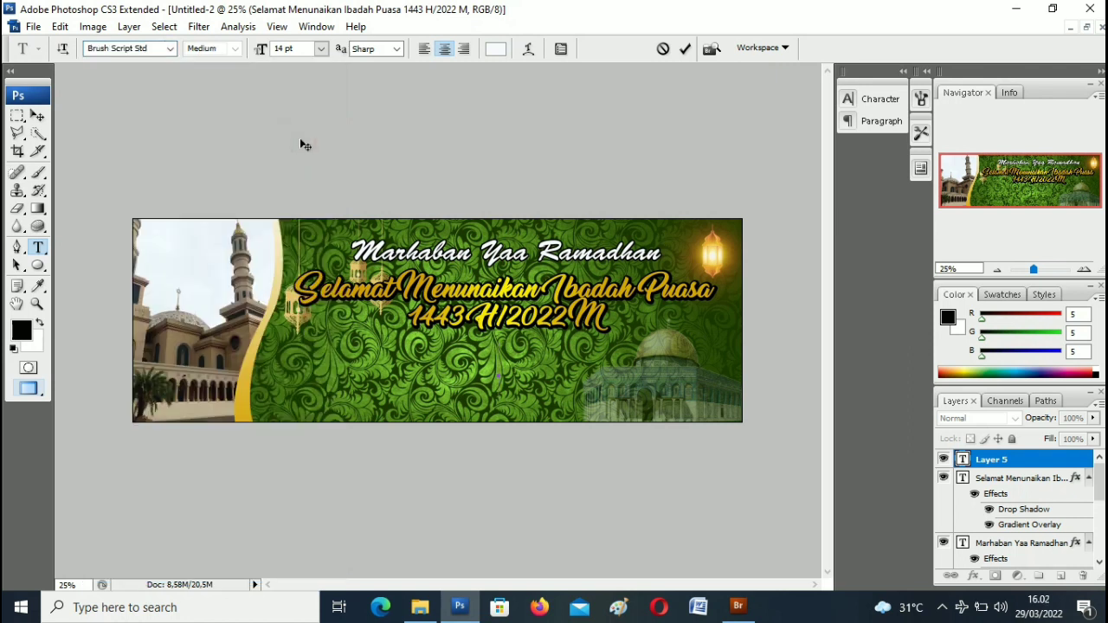
Delete the trial letters and switch the text font from Brush Script Std to Forte
text(M)
text(a)
key(BackSpace)
key(BackSpace)
click(171, 49)
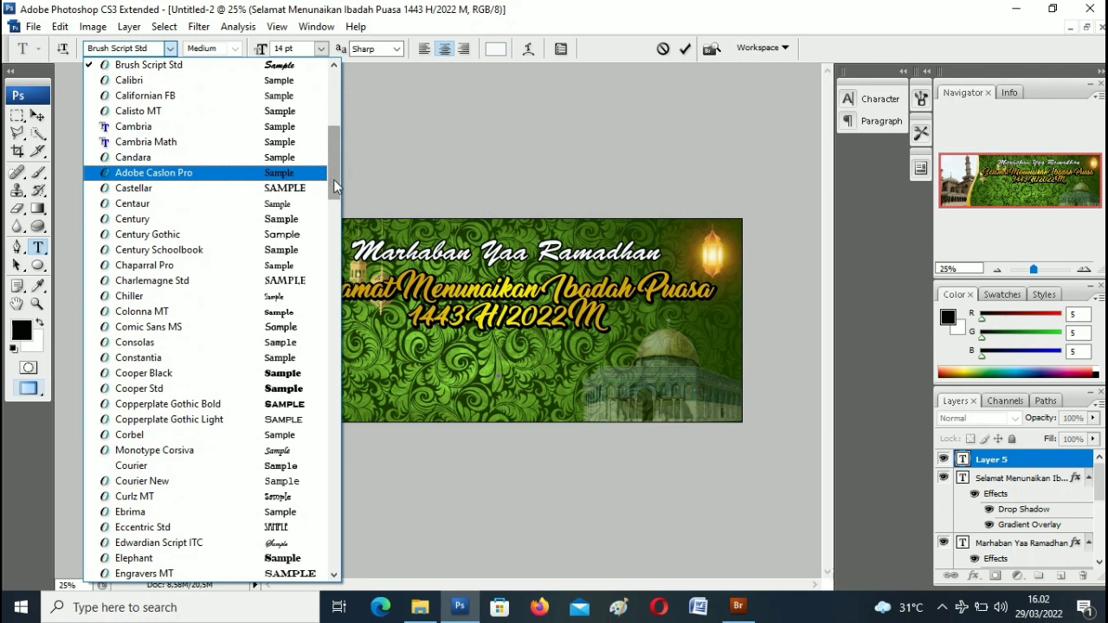
drag(333, 179, 331, 154)
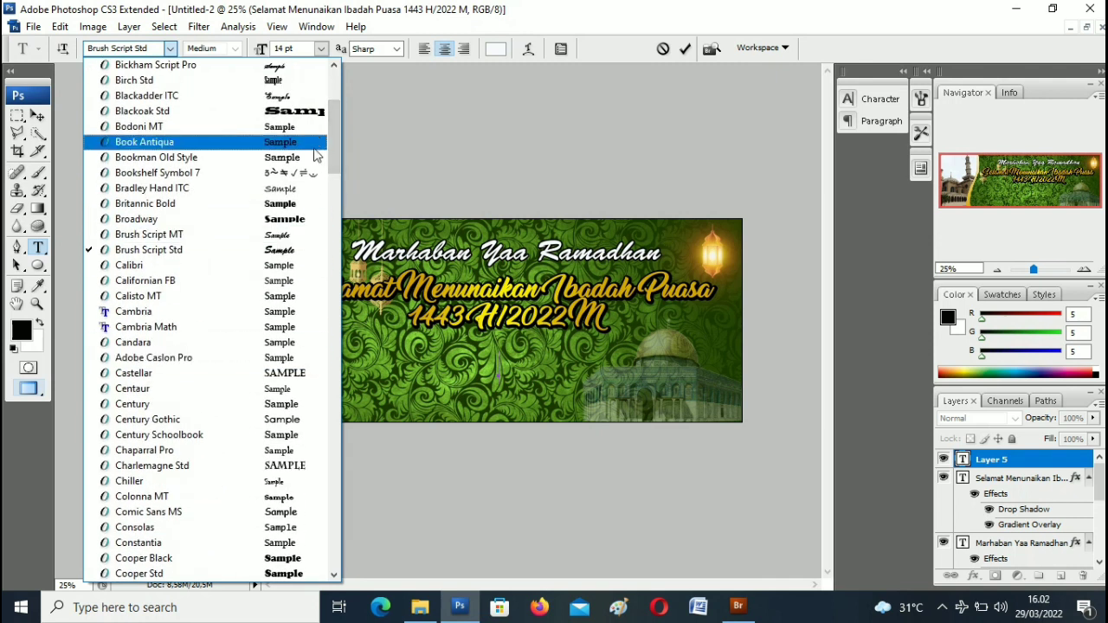
drag(330, 149, 333, 107)
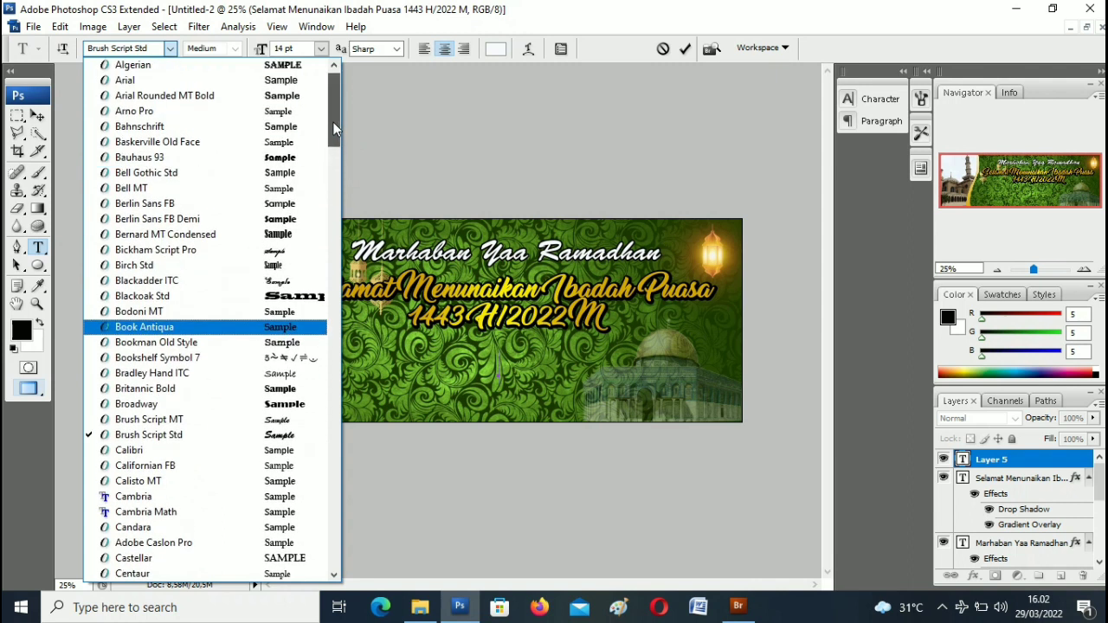
drag(333, 108, 333, 198)
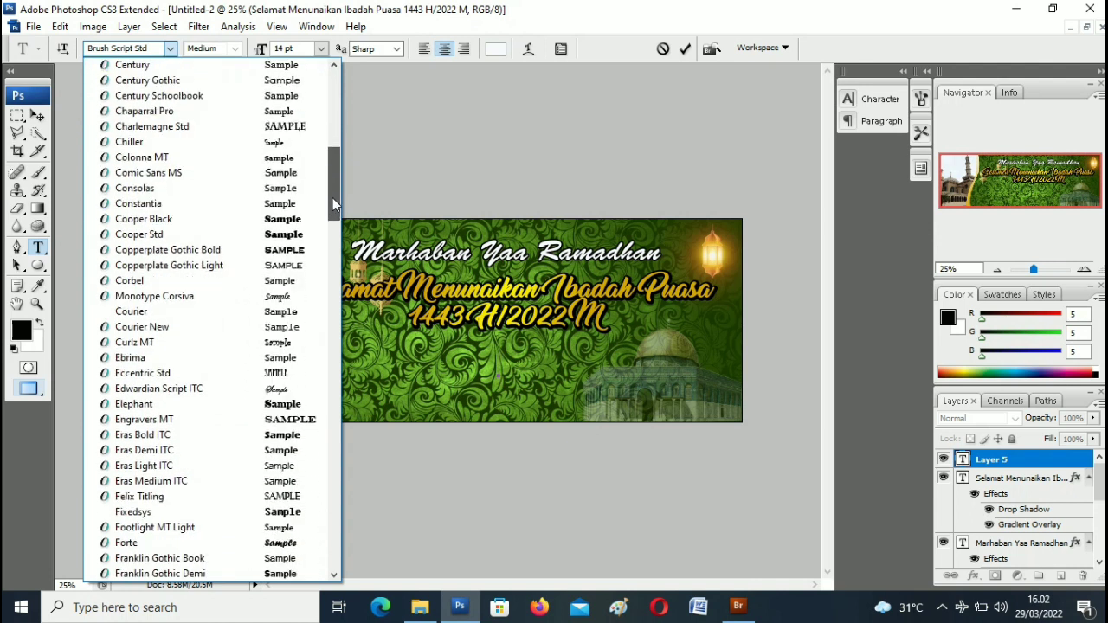
click(282, 545)
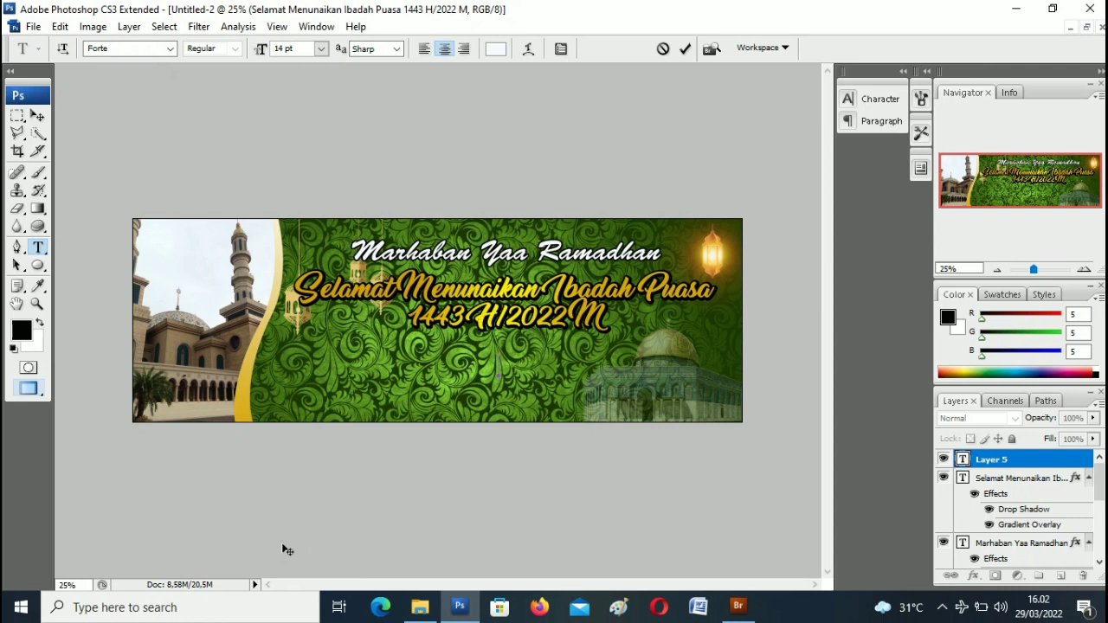
Type the motto 'Mari Kita Tingkatkan Iman dan Taqwa' in white Forte
text(m)
key(BackSpace)
text(M)
text(ari K)
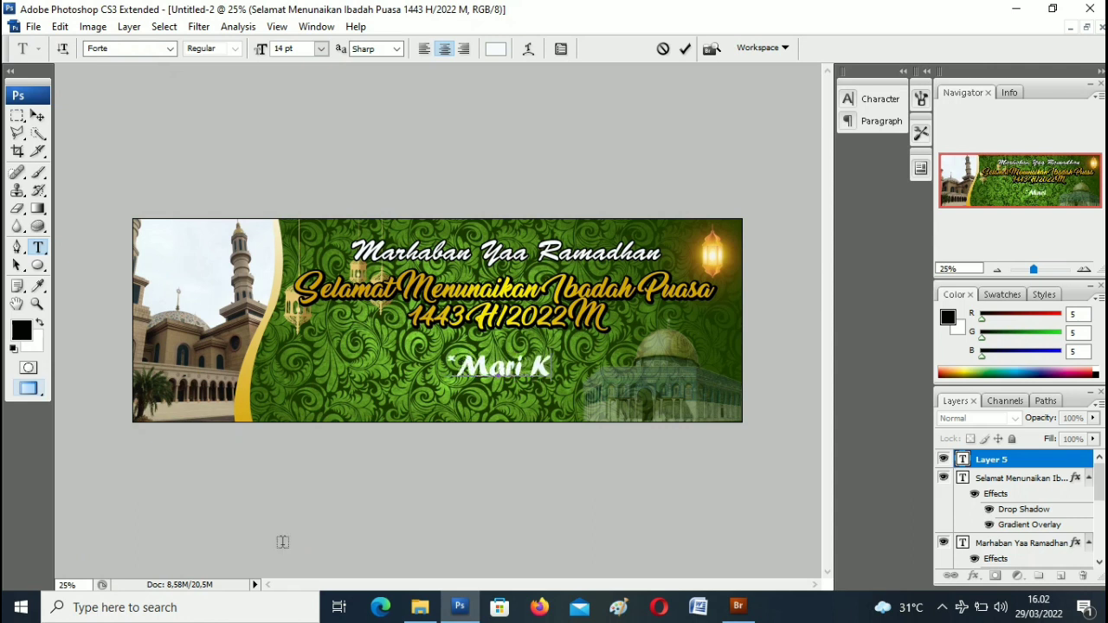
text(ita )
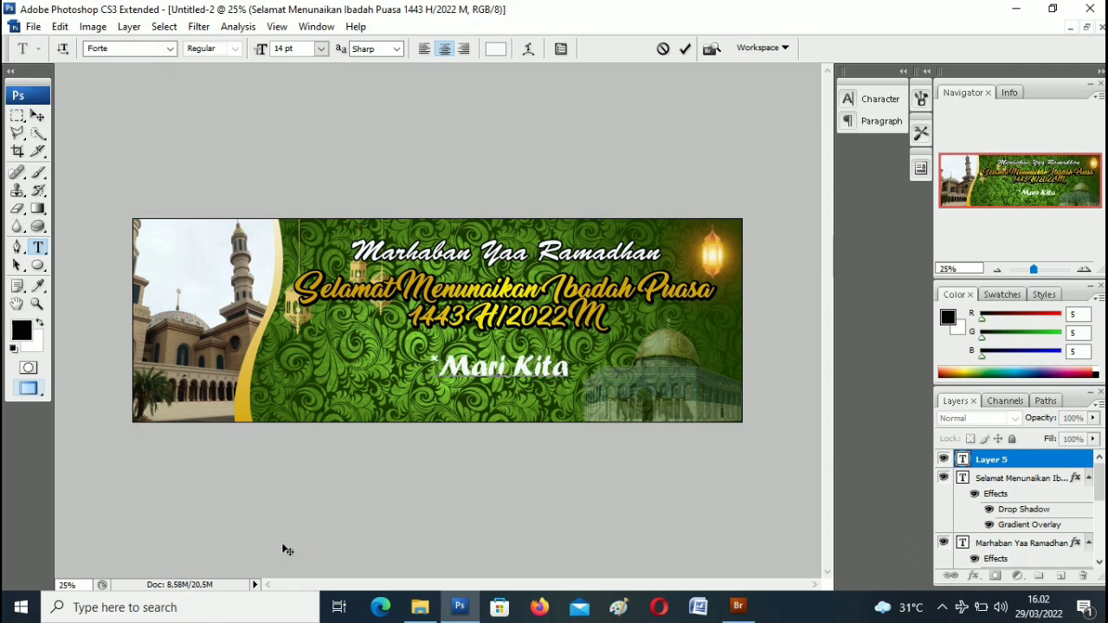
text(Ti)
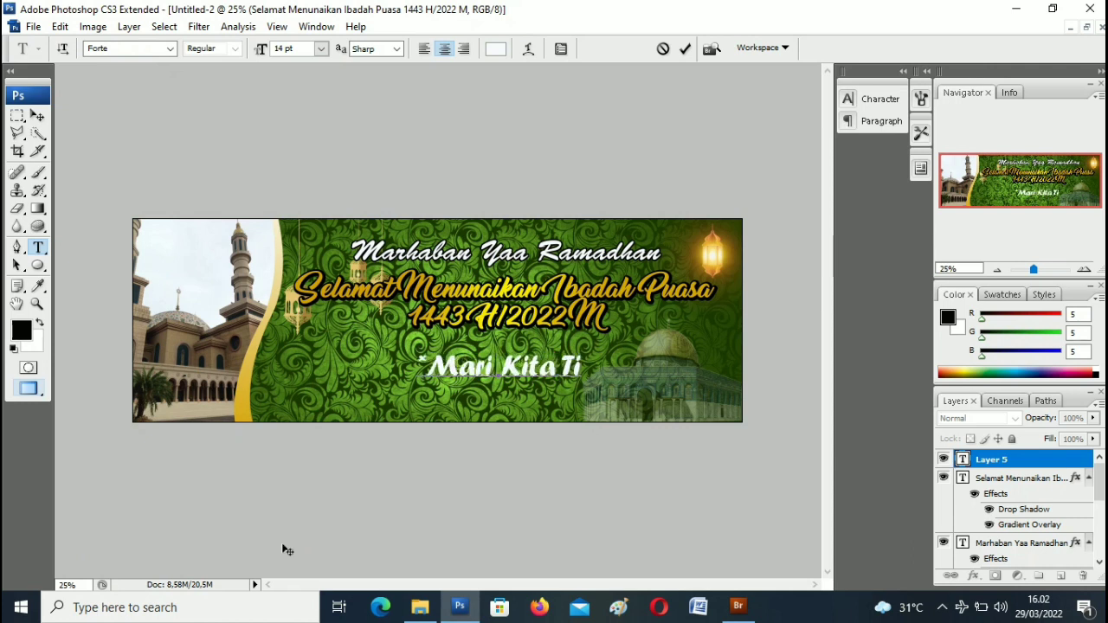
text(ngkatka)
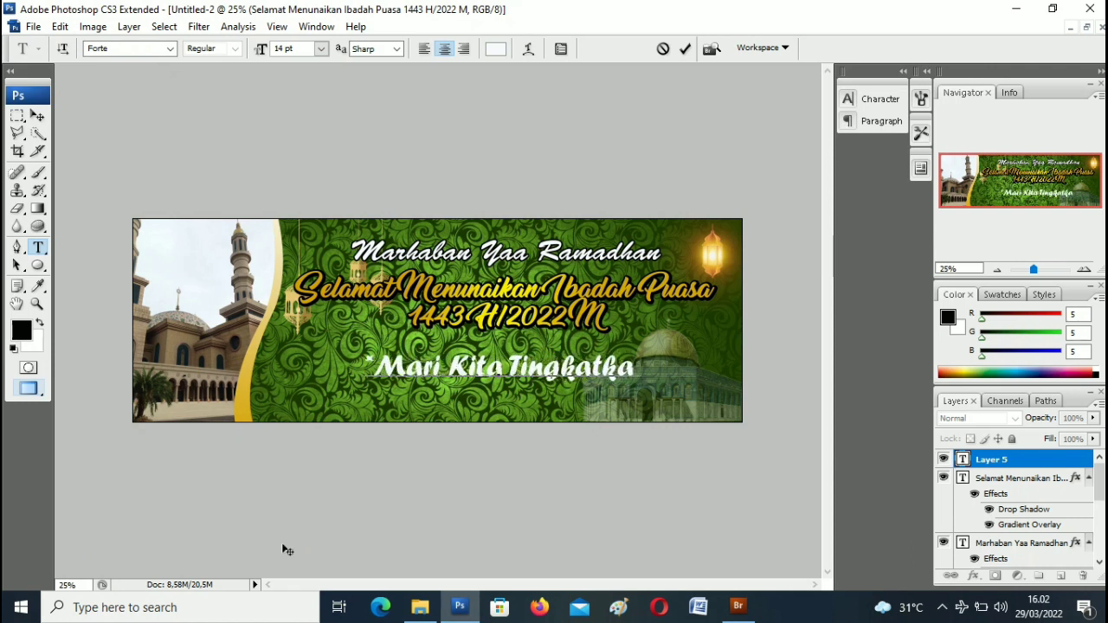
text(n Iman)
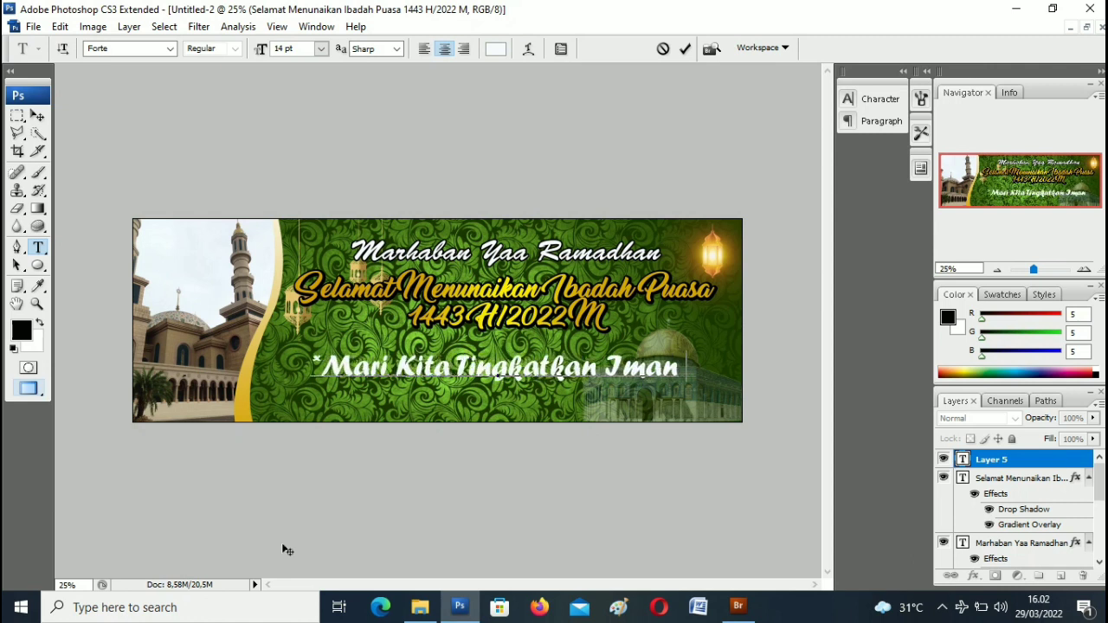
text( da)
text(n T)
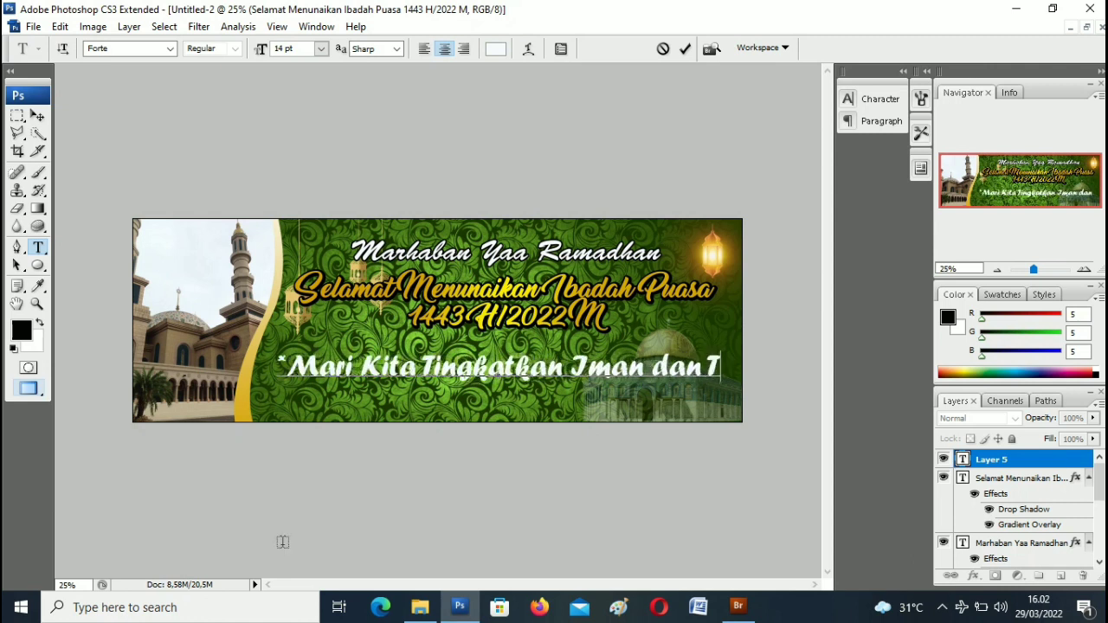
text(aqwa)
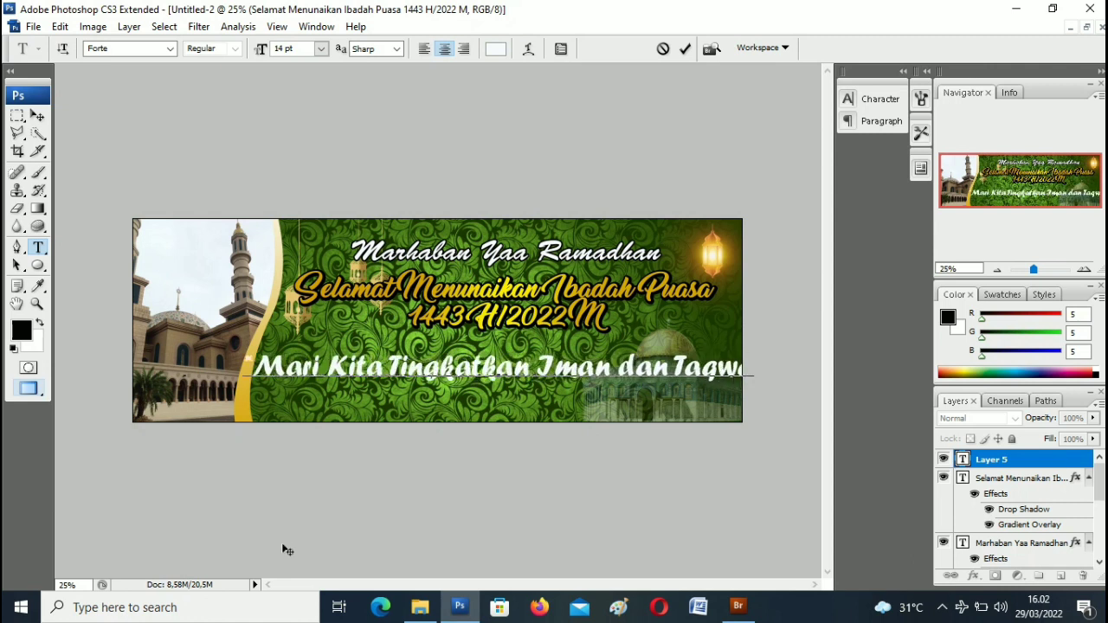
click(39, 117)
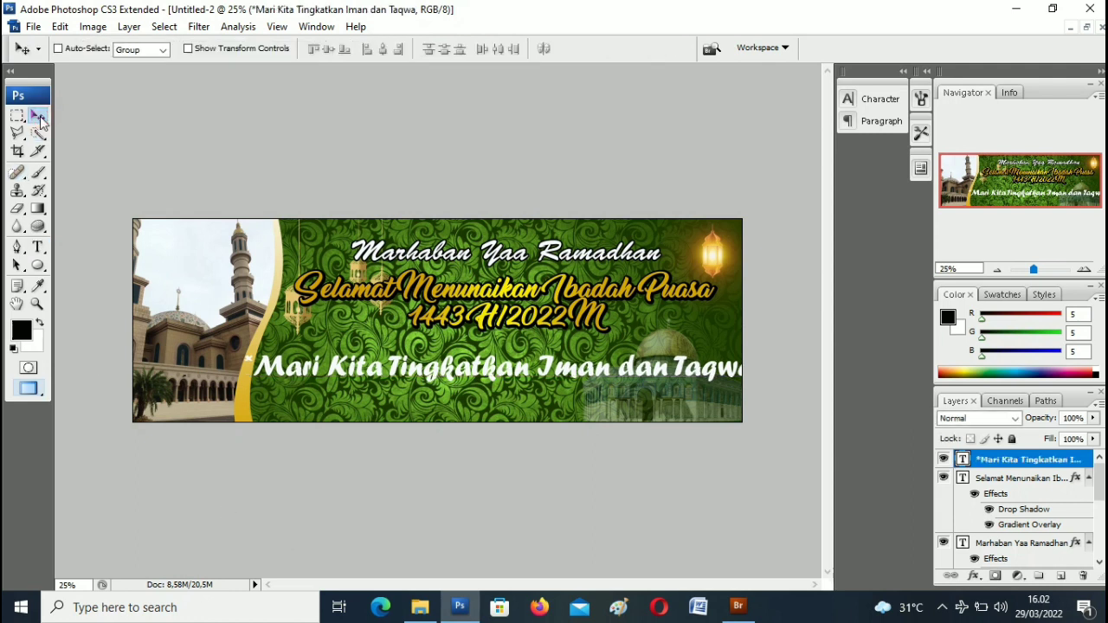
Scale the motto to about 80% and place it under the date line
key(ctrl+t)
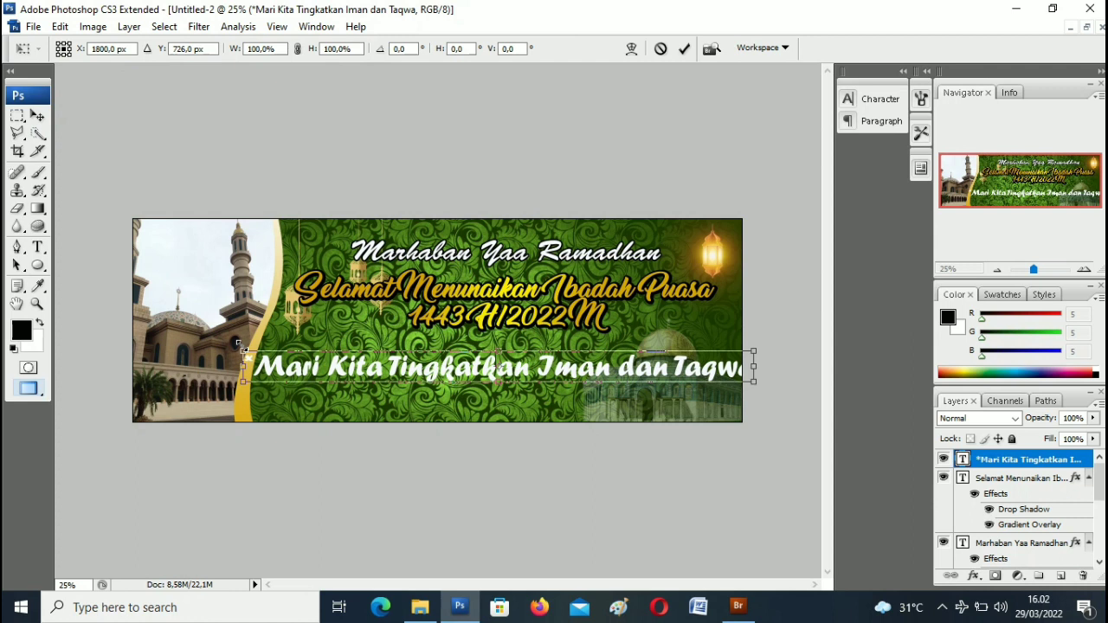
drag(241, 346, 344, 398)
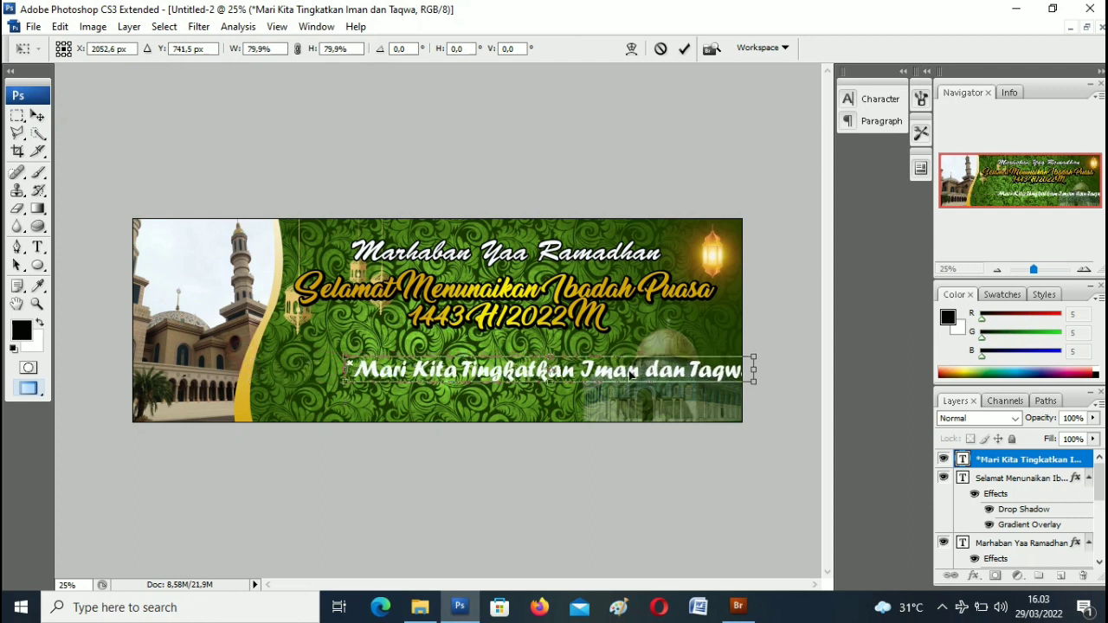
drag(630, 372, 575, 361)
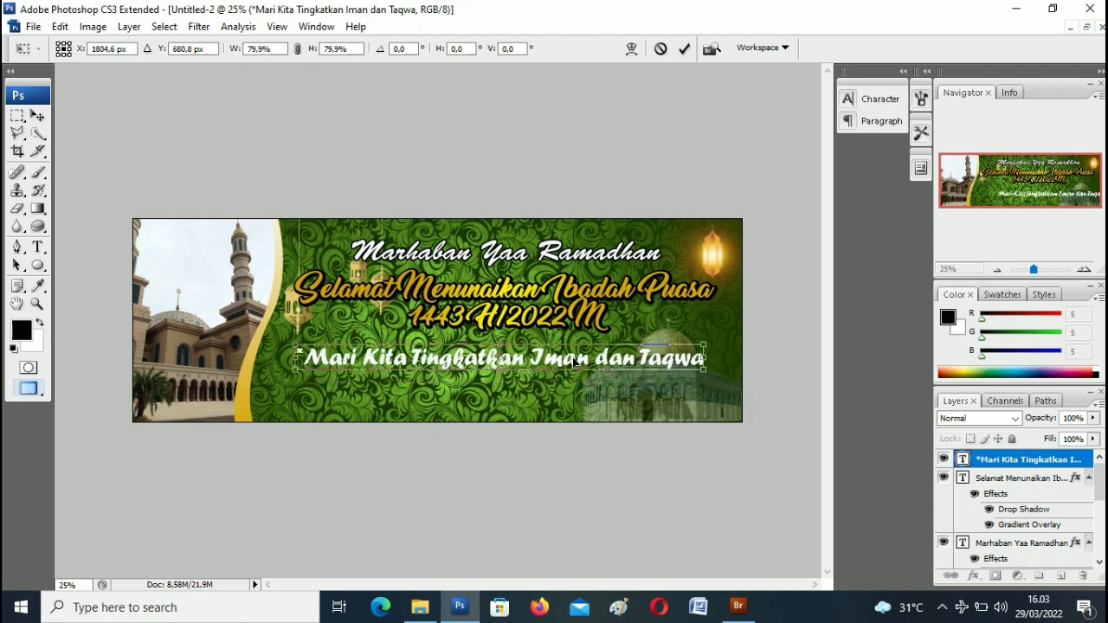
key(Return)
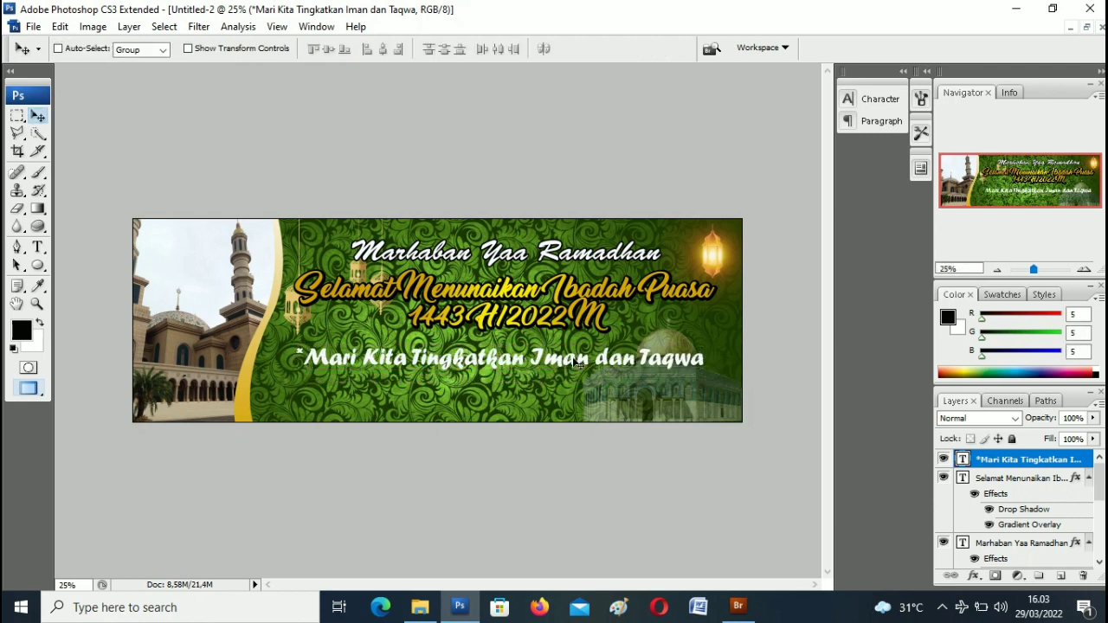
Add a closing quotation mark after 'Taqwa'
click(38, 247)
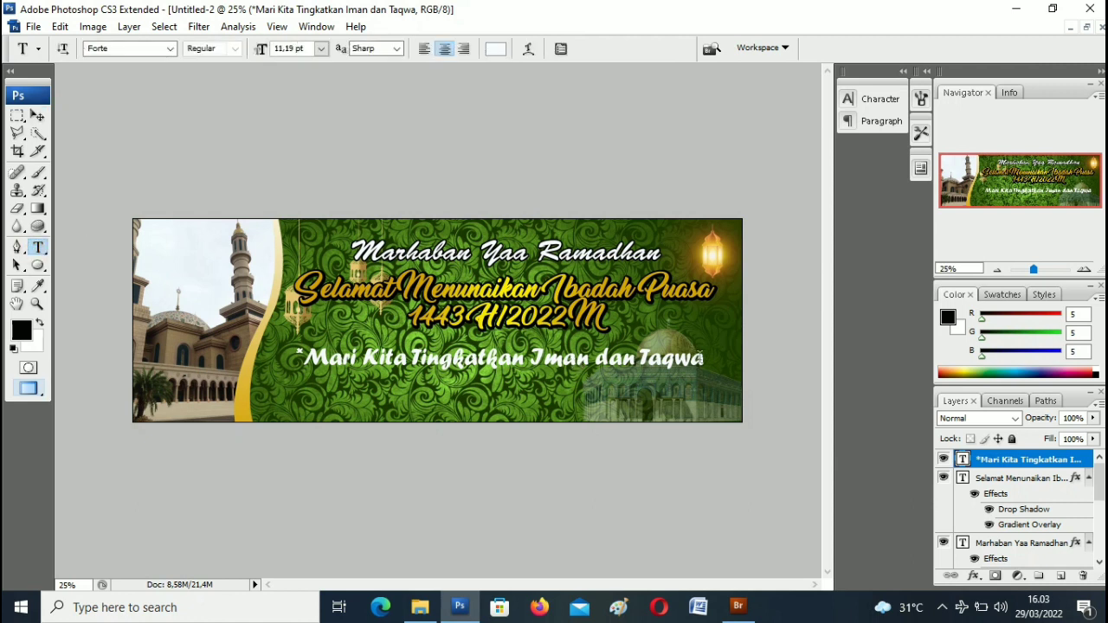
click(701, 356)
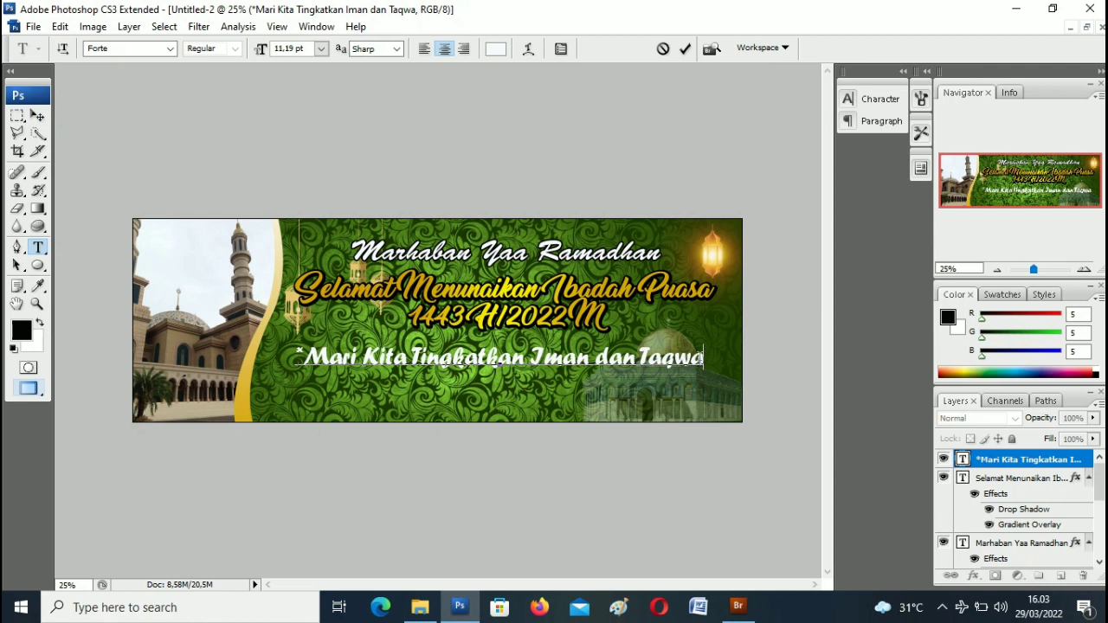
text(")
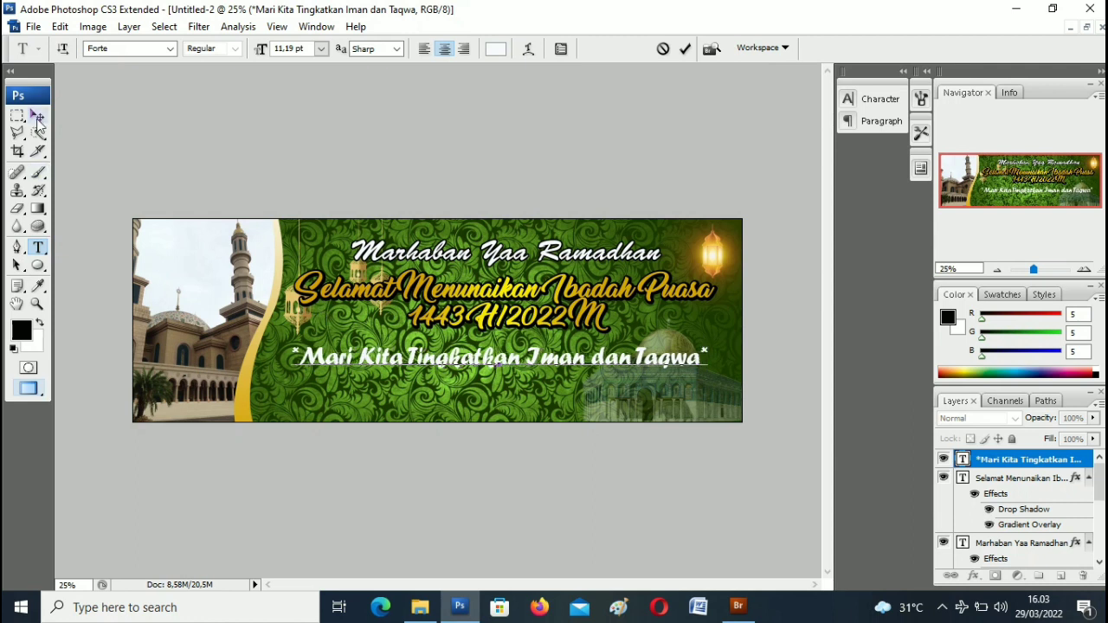
click(38, 118)
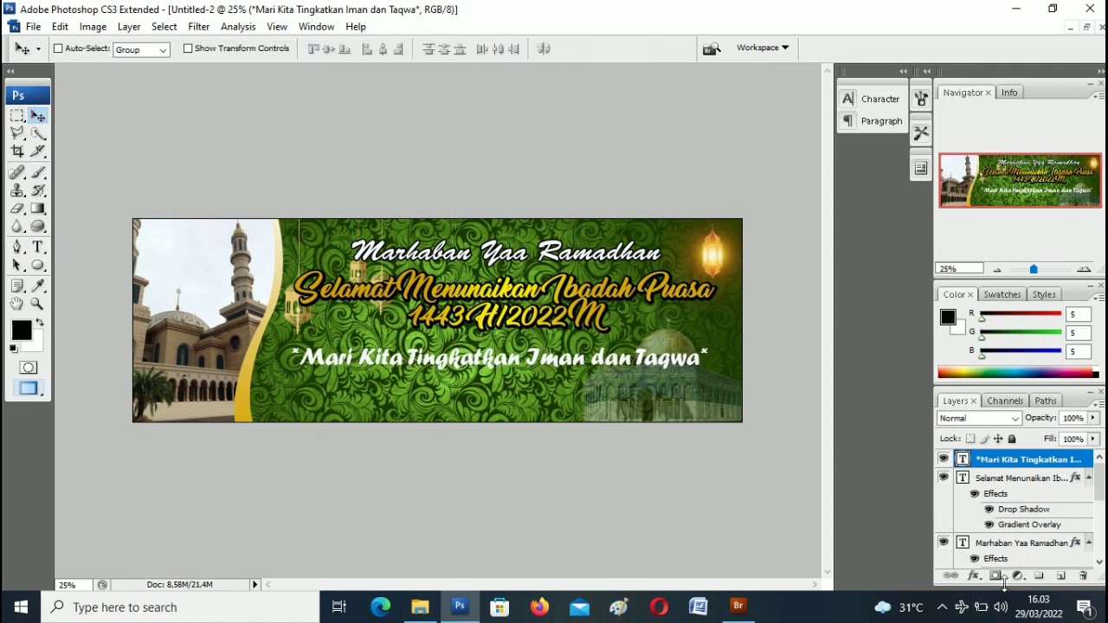
Give the motto layer a black outside Stroke effect, size 7 px
click(973, 575)
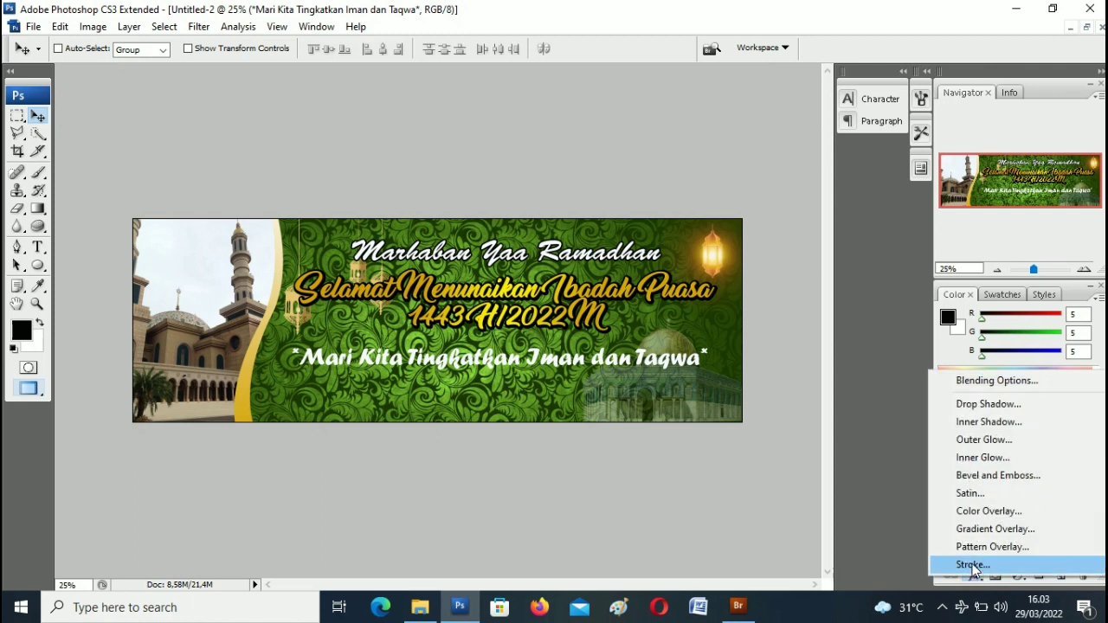
click(971, 564)
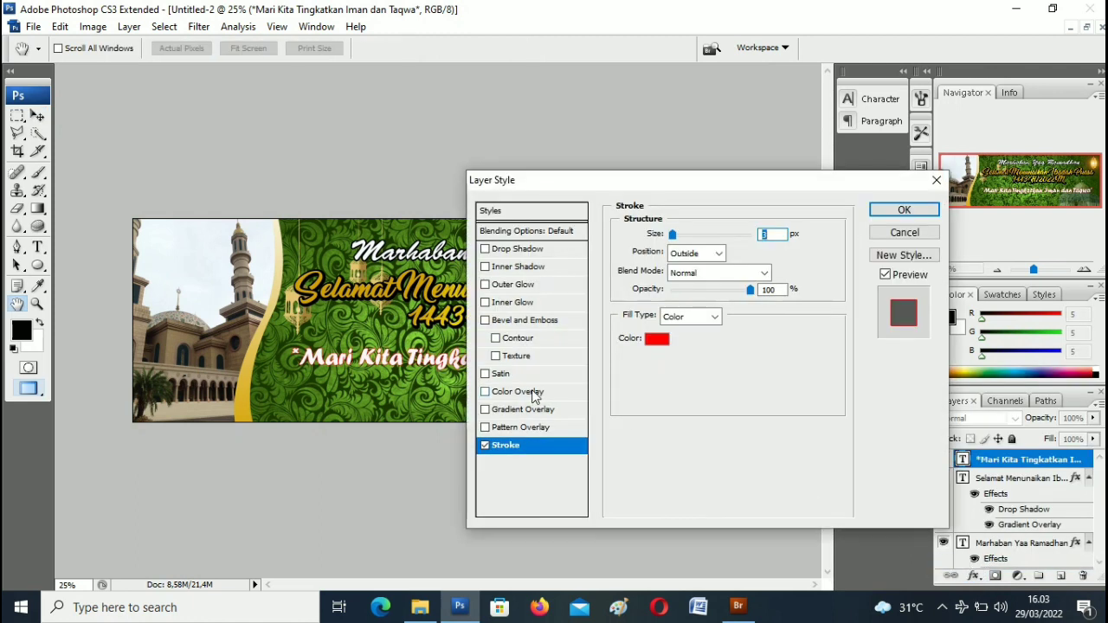
click(651, 340)
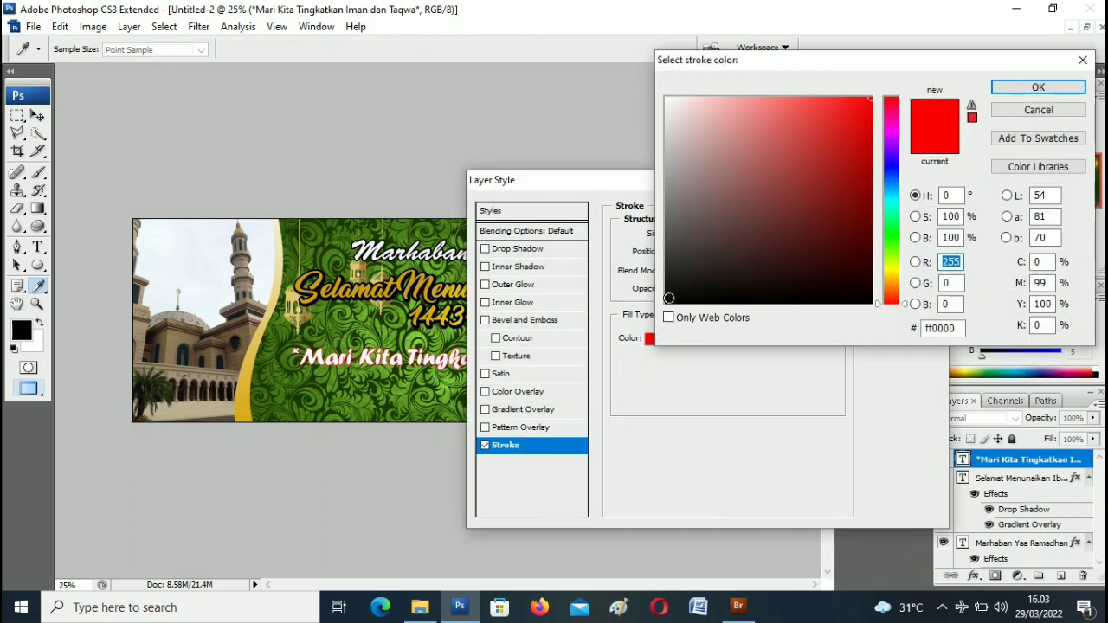
click(666, 302)
key(F1)
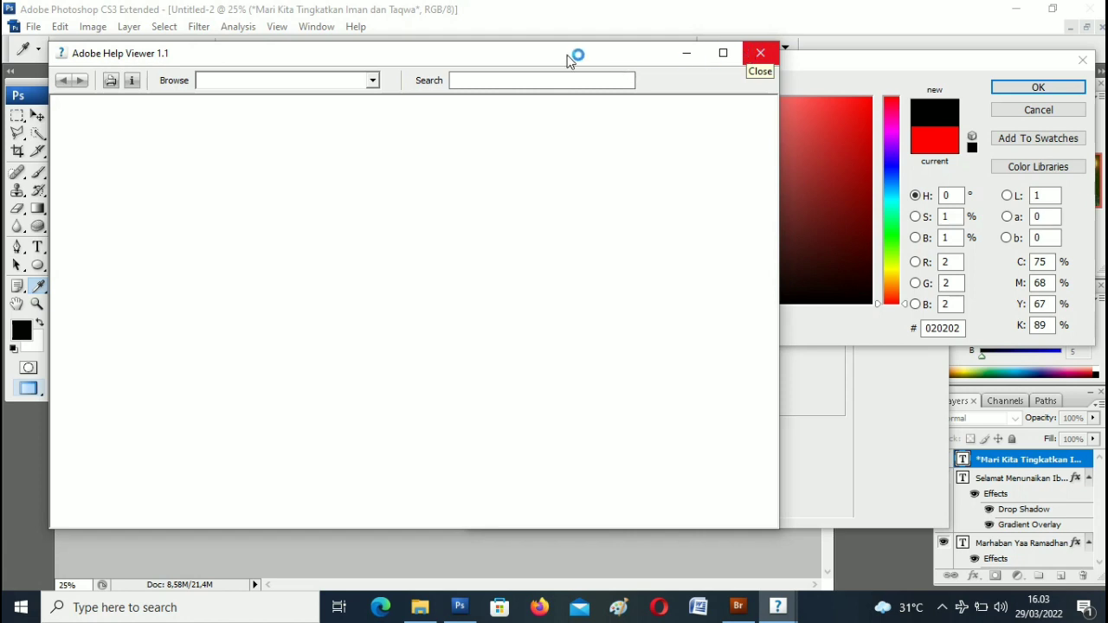
click(567, 55)
click(760, 52)
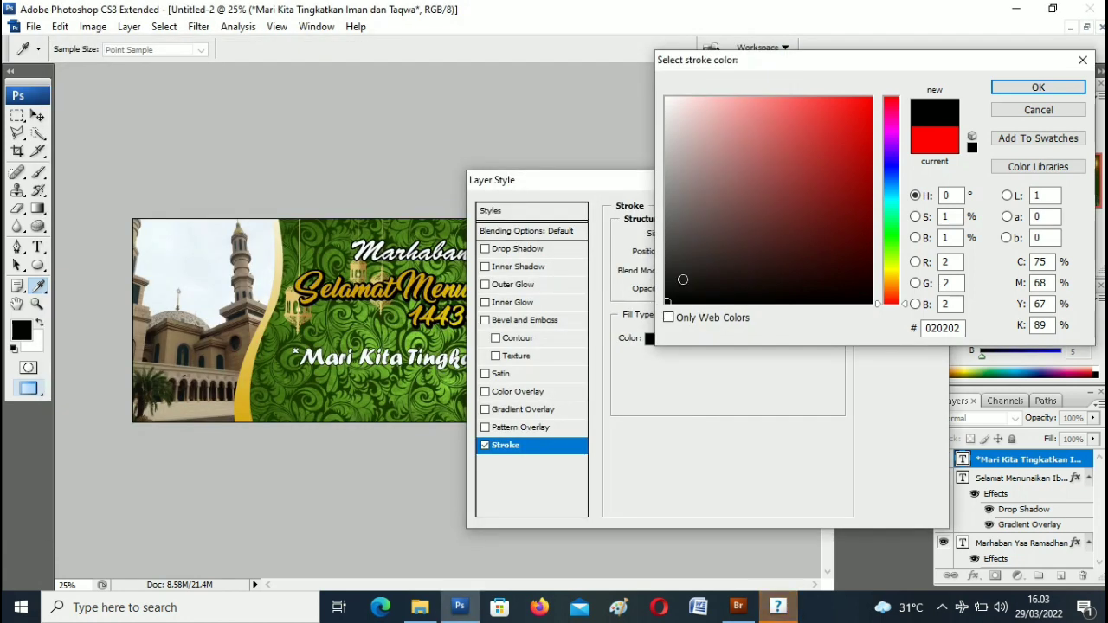
click(1037, 89)
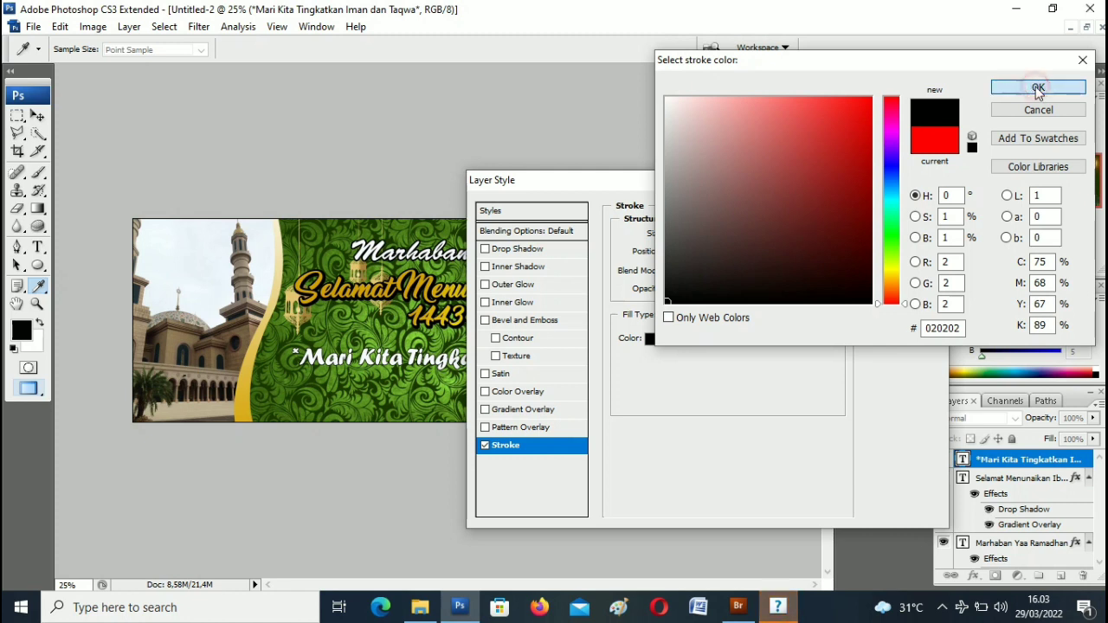
drag(673, 235, 679, 235)
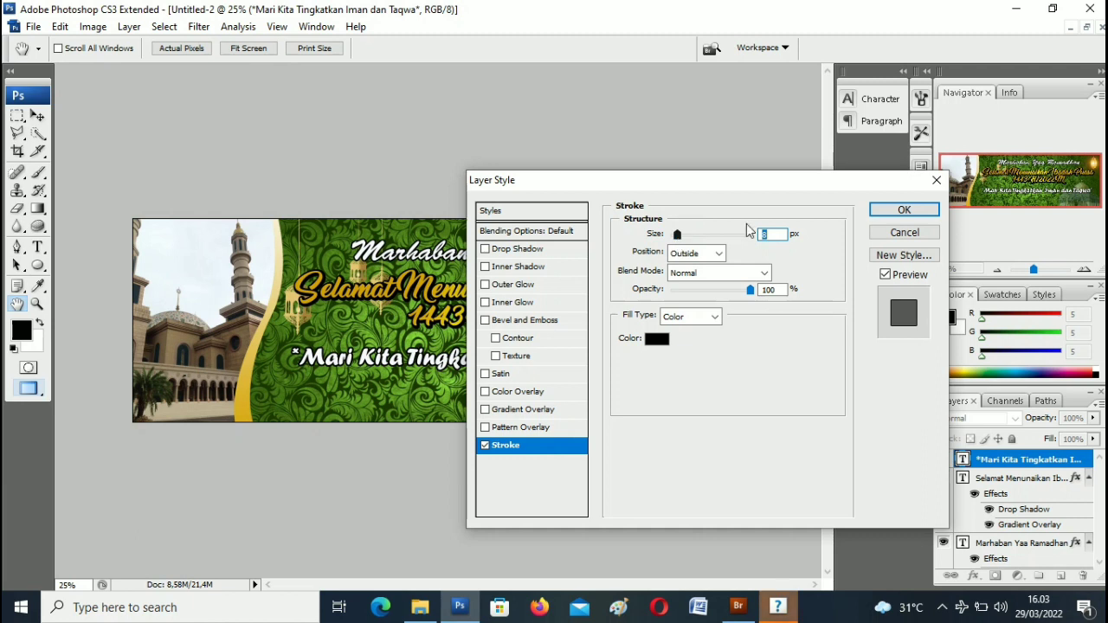
Confirm the Layer Style so the 7 px black stroke is applied to the motto layer
click(909, 214)
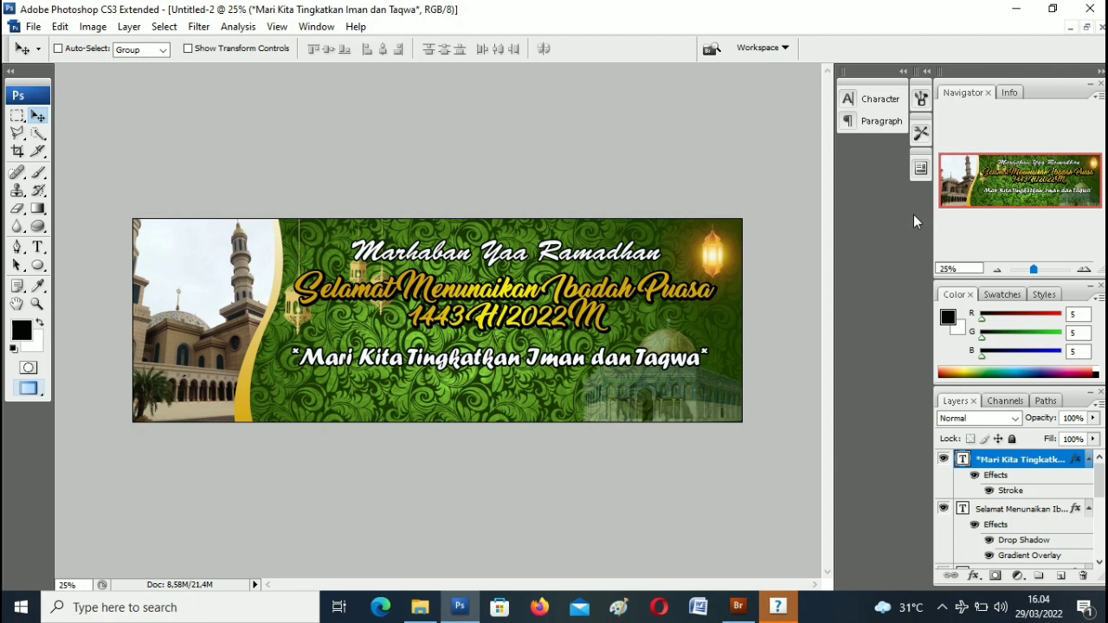
key(ctrl+plus)
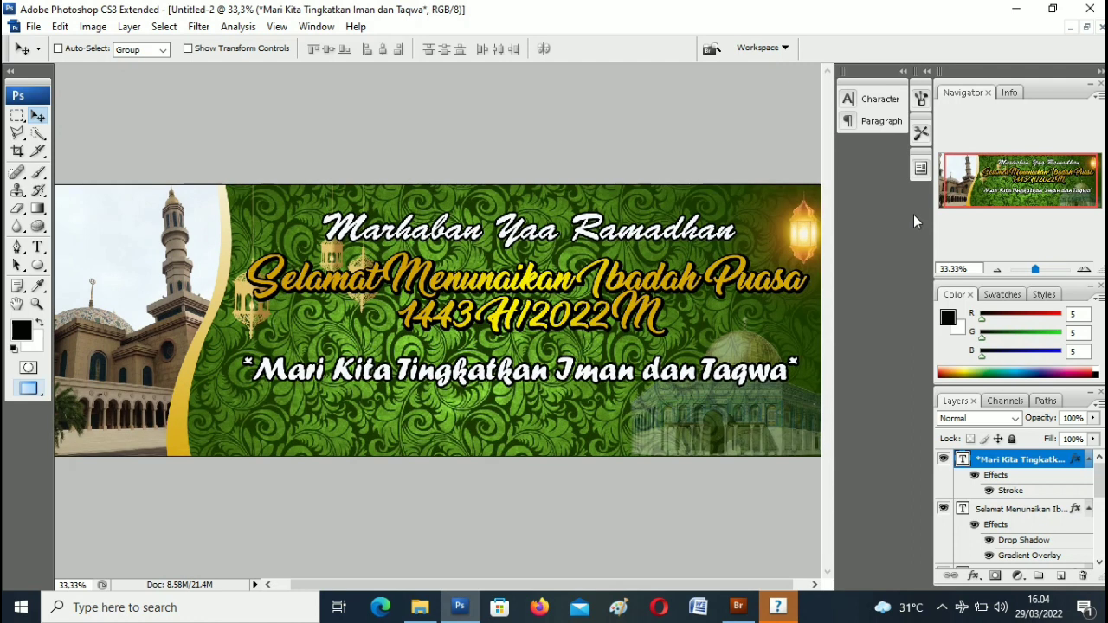
key(ctrl+minus)
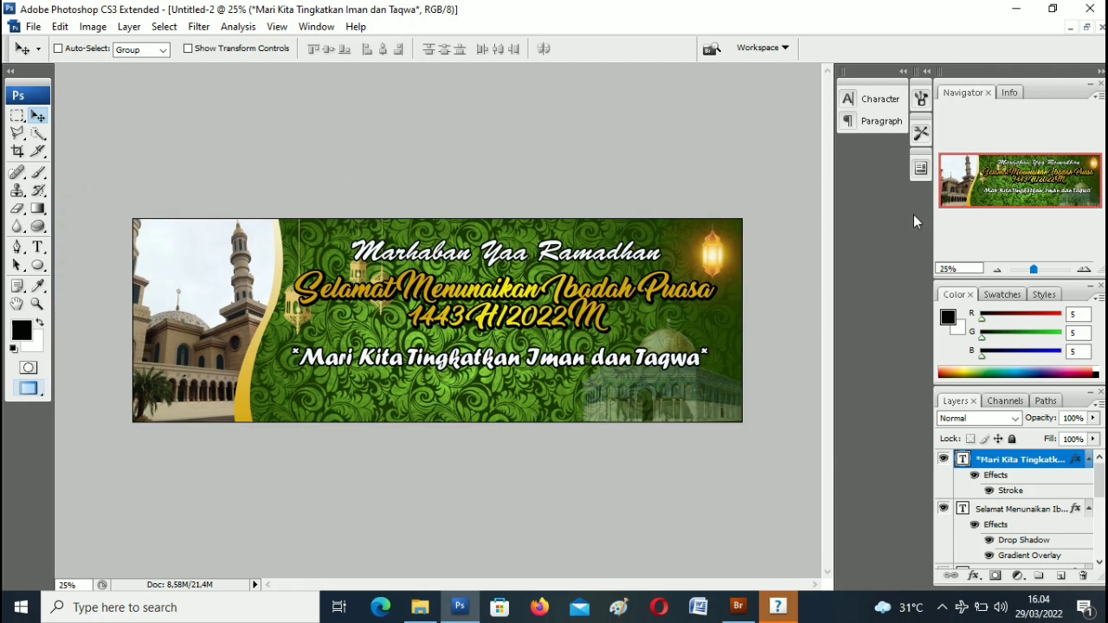